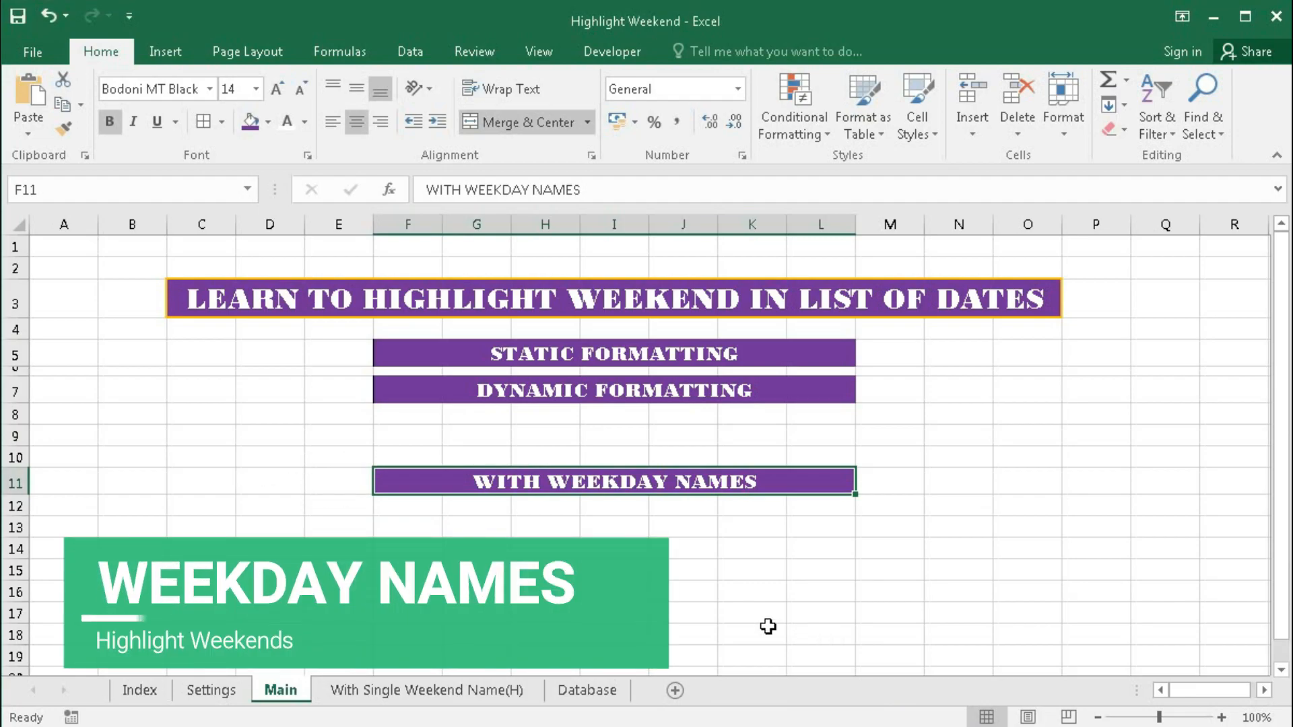
On the Database sheet, enter the formula =B2="Sun" in cell E2 to test whether the day is Sunday.
left_click(585, 691)
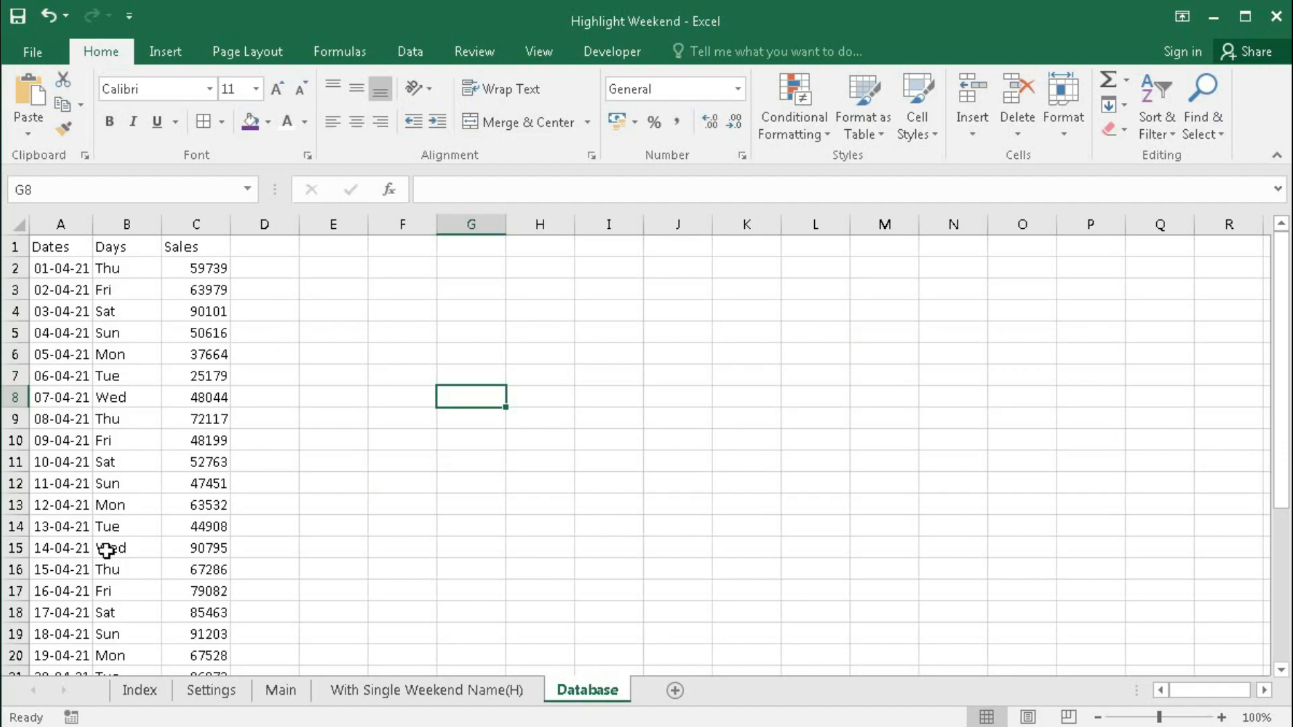
left_click(337, 267)
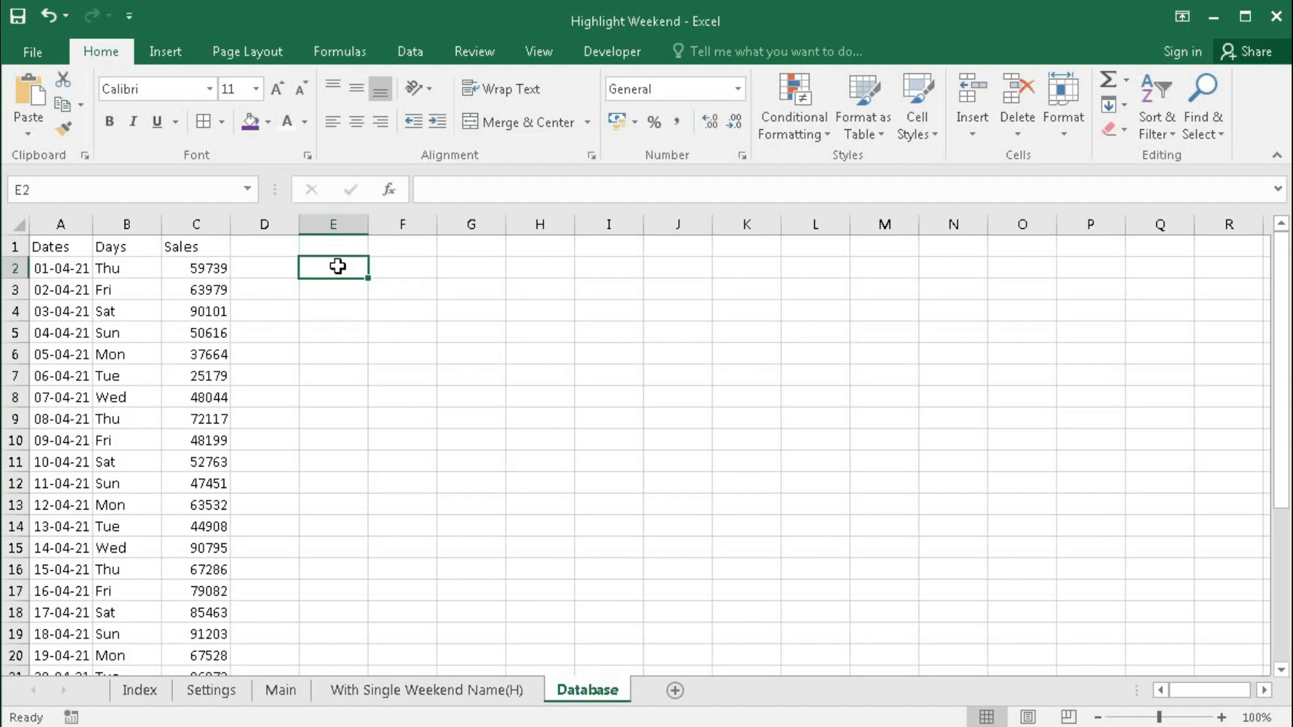
type("=")
left_click(126, 267)
type("=")
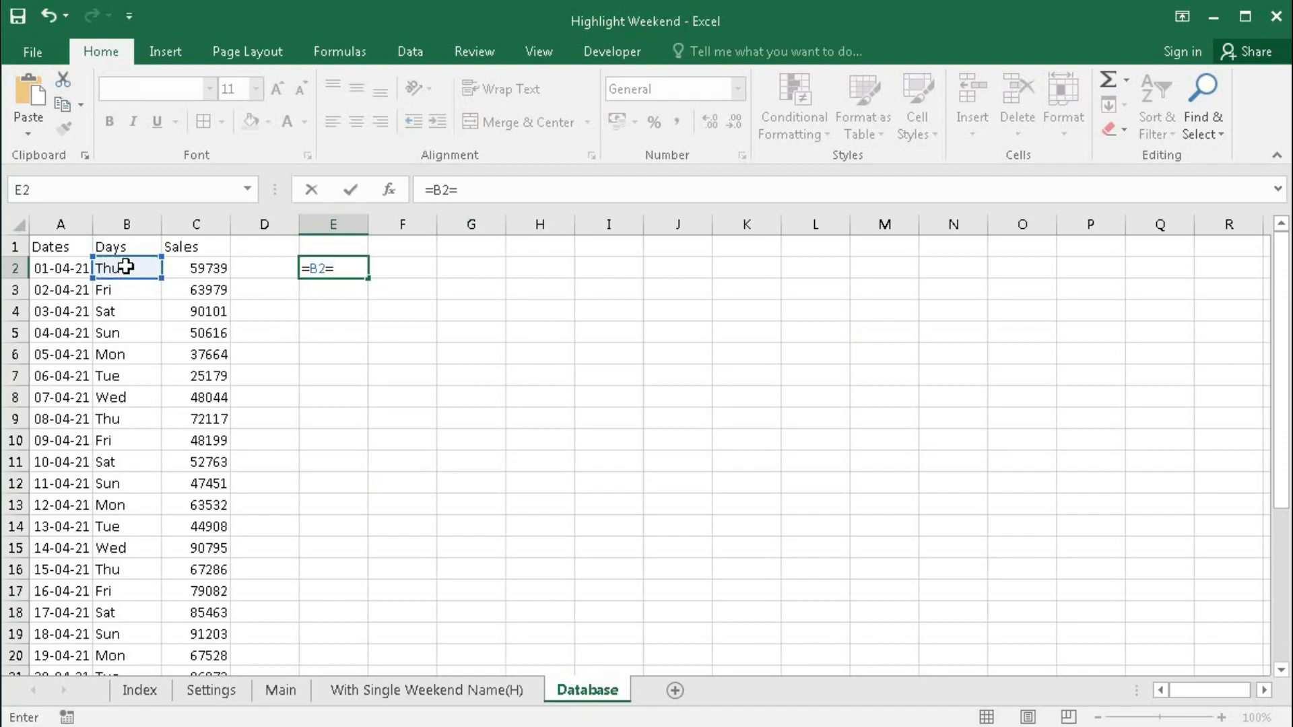
type("SU")
key("BackSpace")
key("BackSpace")
type("\"sUN")
key("BackSpace")
key("BackSpace")
key("BackSpace")
type("Sun\")")
key("Return")
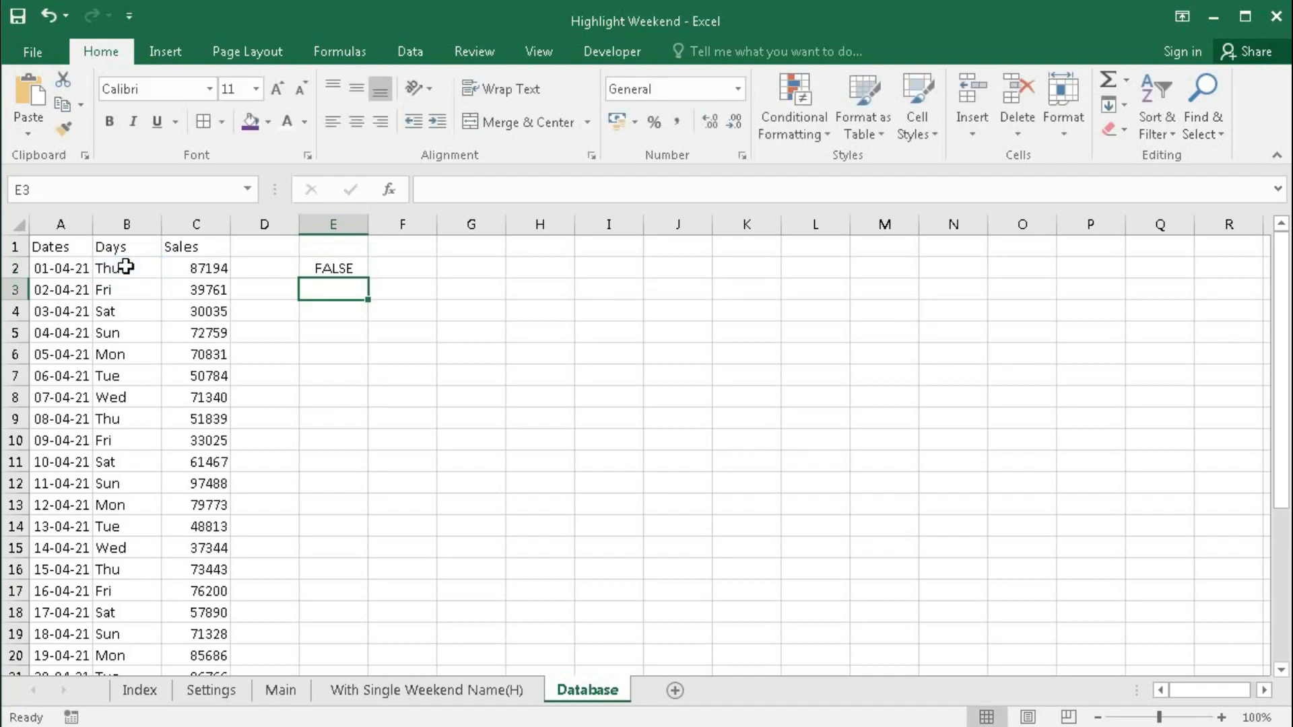
Fill the Sunday test from E2 down to row 31 and check the TRUE results against their day names.
left_click(362, 274)
left_click_drag(368, 279, 343, 637)
scroll(351, 609, "up", 4)
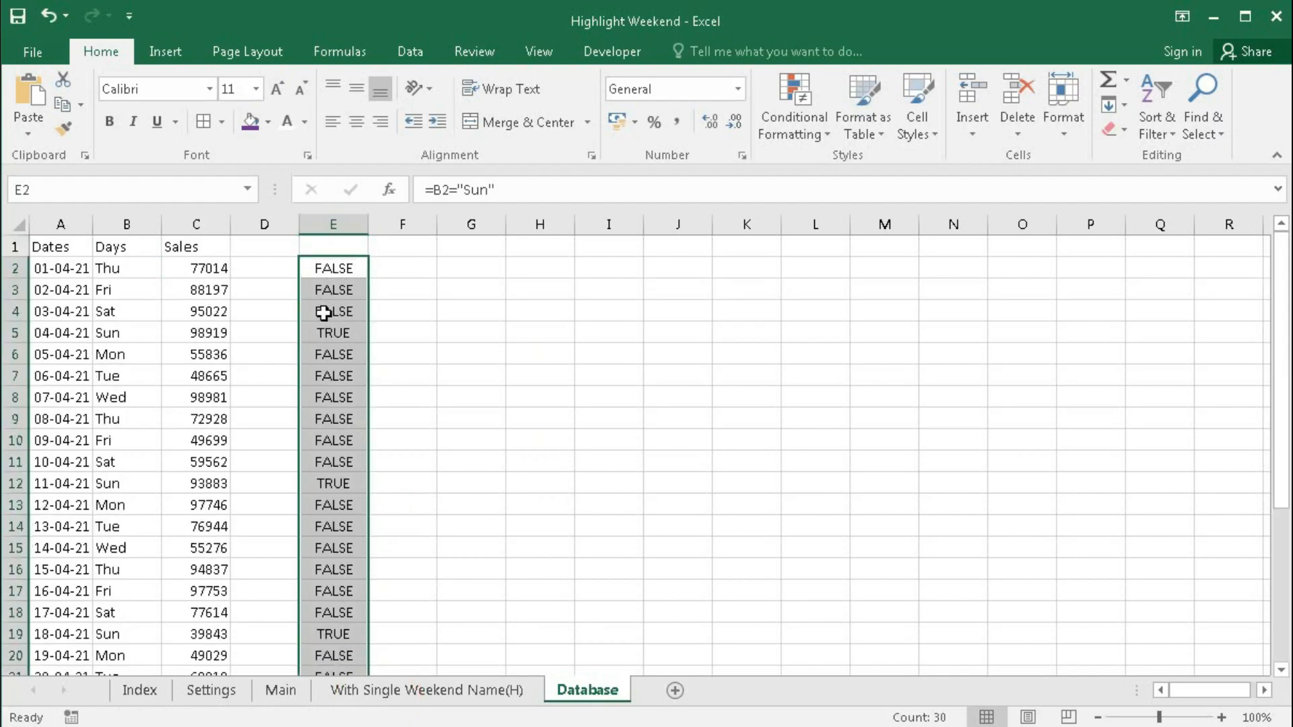
left_click(327, 333)
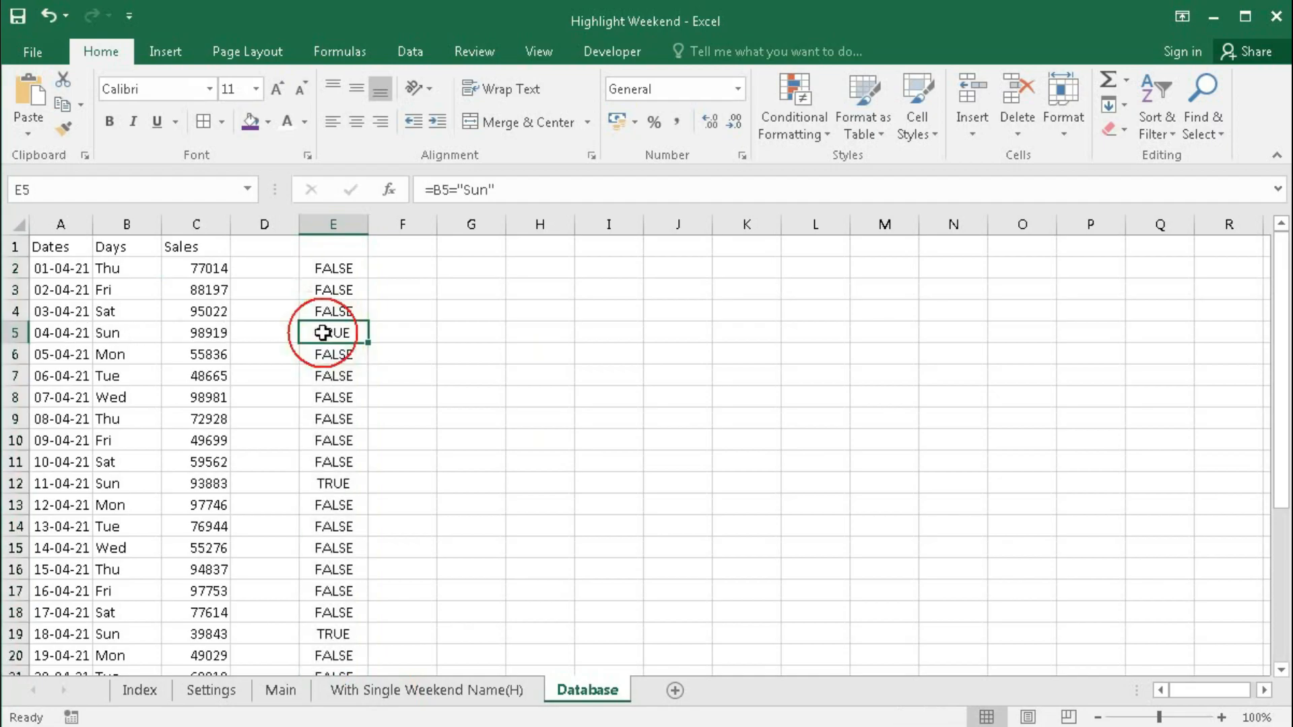
left_click_drag(337, 482, 51, 485)
left_click_drag(330, 634, 54, 632)
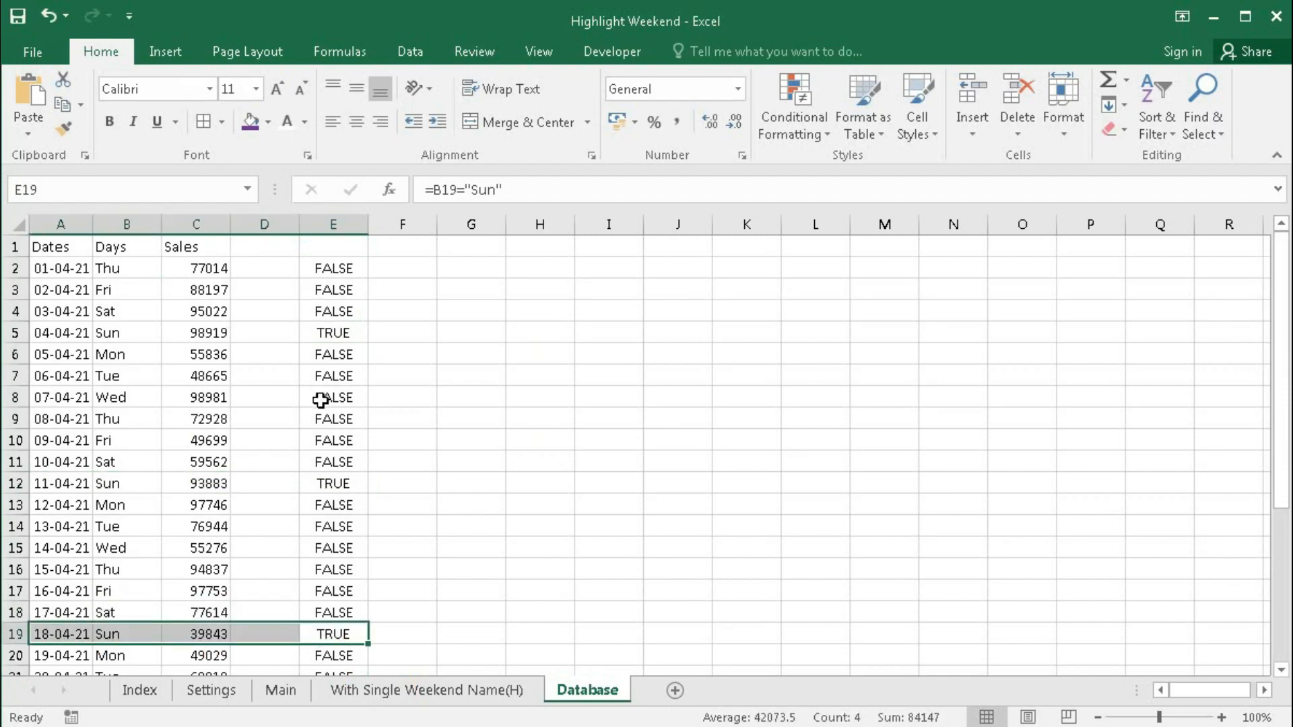
left_click(333, 268)
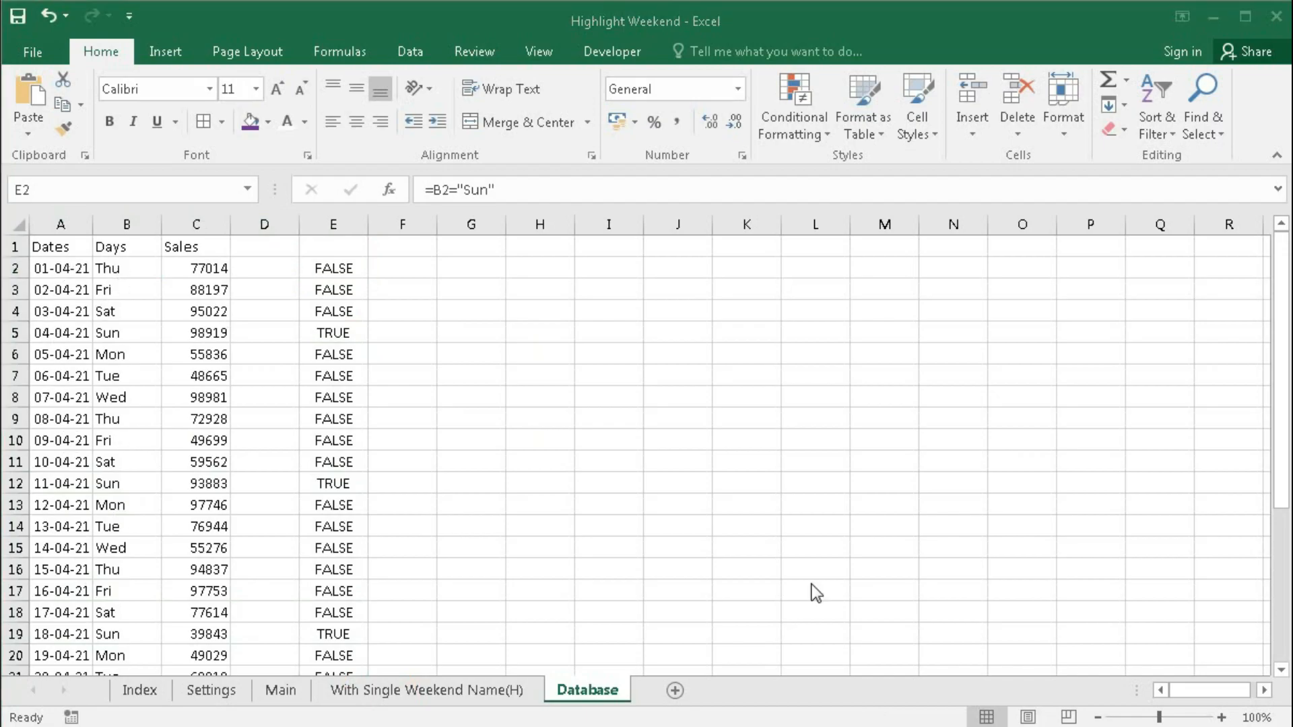
Start a new conditional formatting rule for the dates in A2:A31 that uses a formula to determine which cells to format.
left_click_drag(60, 268, 47, 634)
scroll(193, 404, "up", 4)
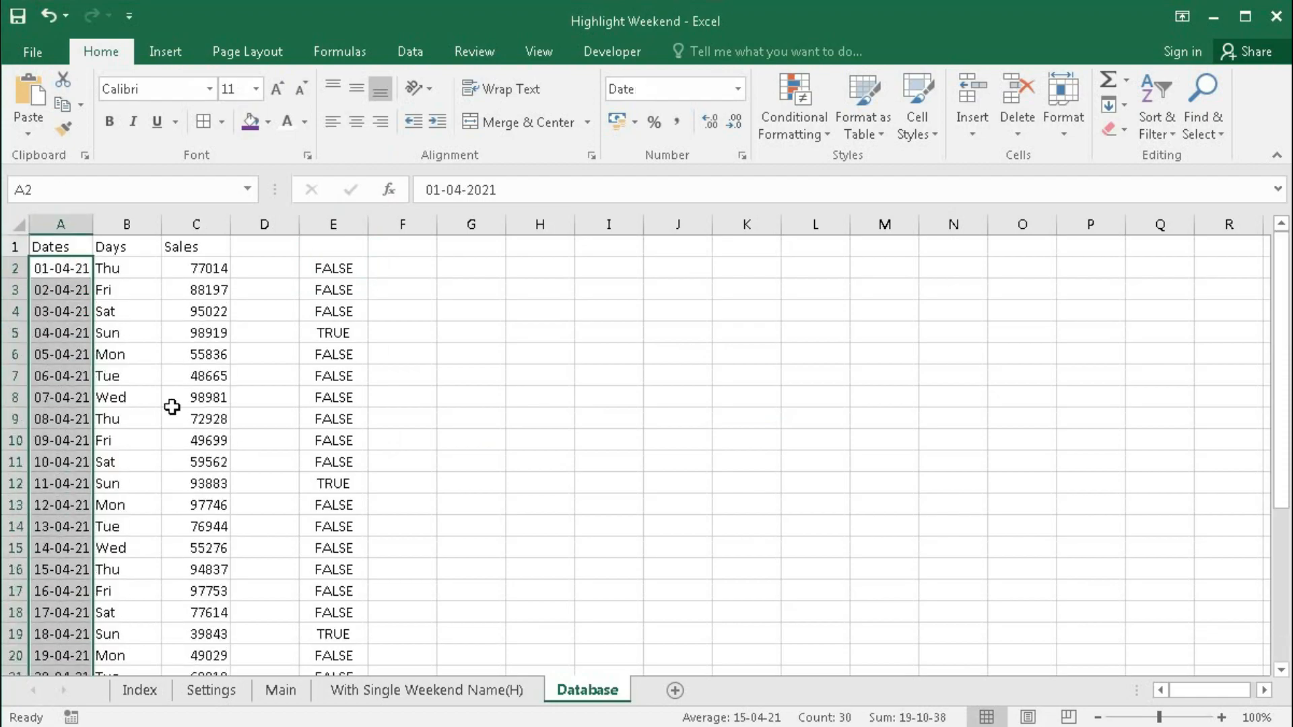
left_click(808, 132)
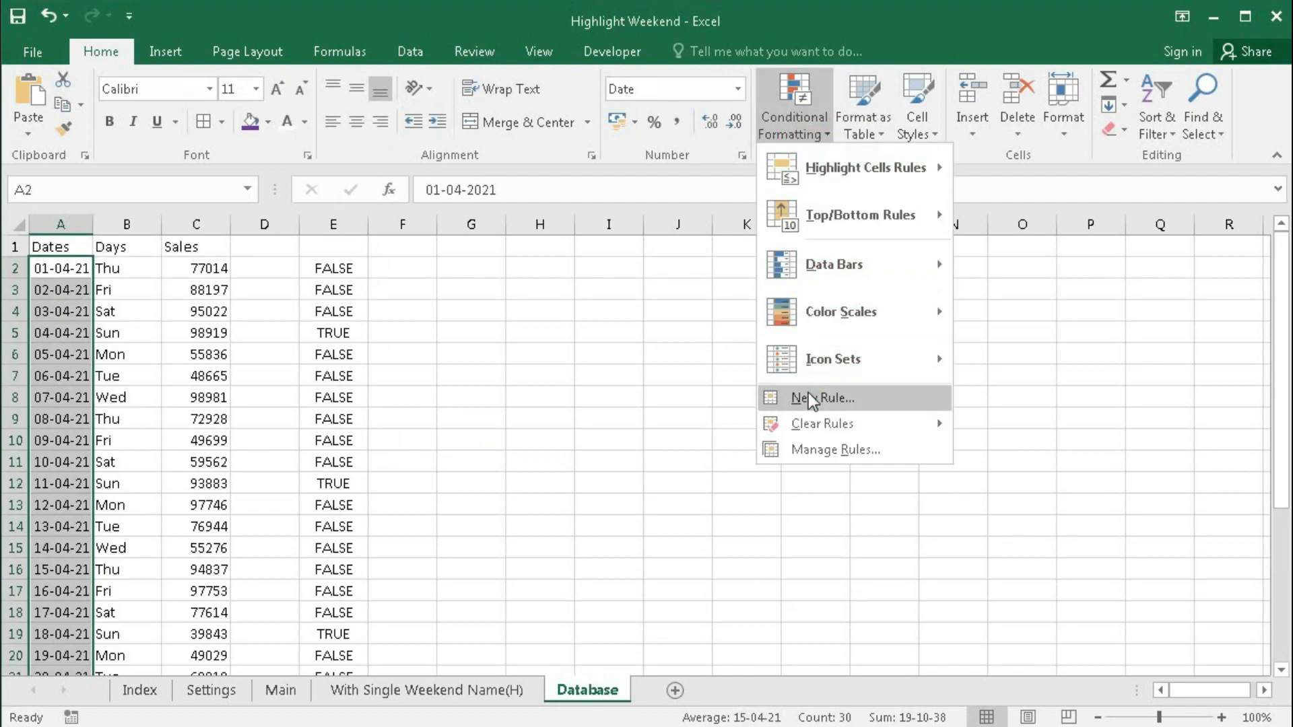
left_click(807, 398)
left_click_drag(605, 139, 718, 173)
left_click(567, 312)
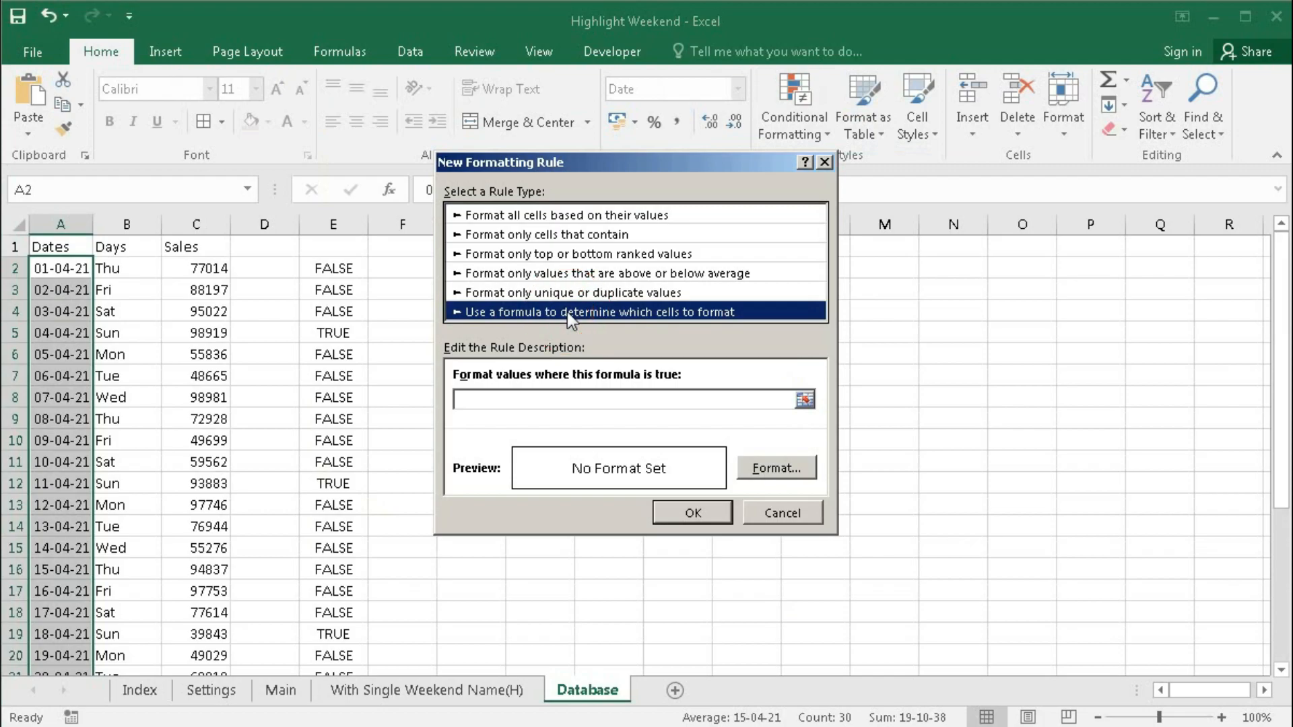
left_click(483, 399)
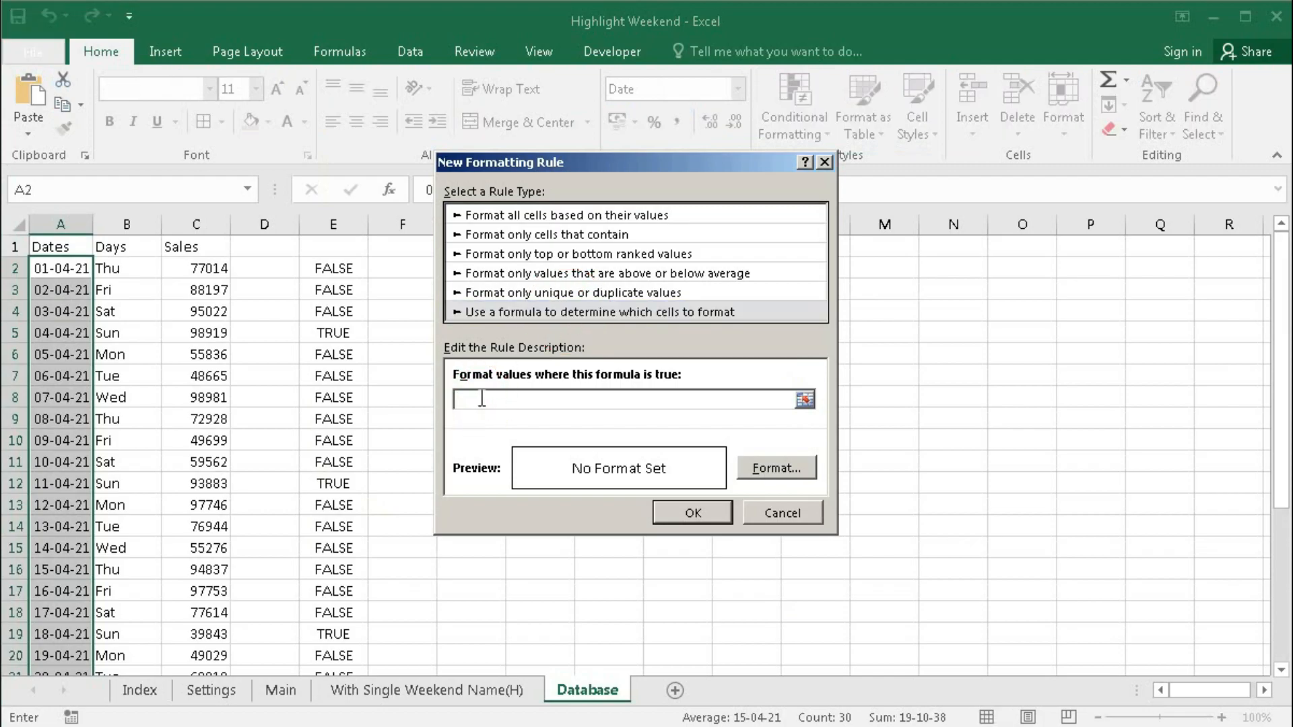
Enter =$B2="Sun" as the rule's formula, with only the column reference locked.
type("=")
left_click(134, 268)
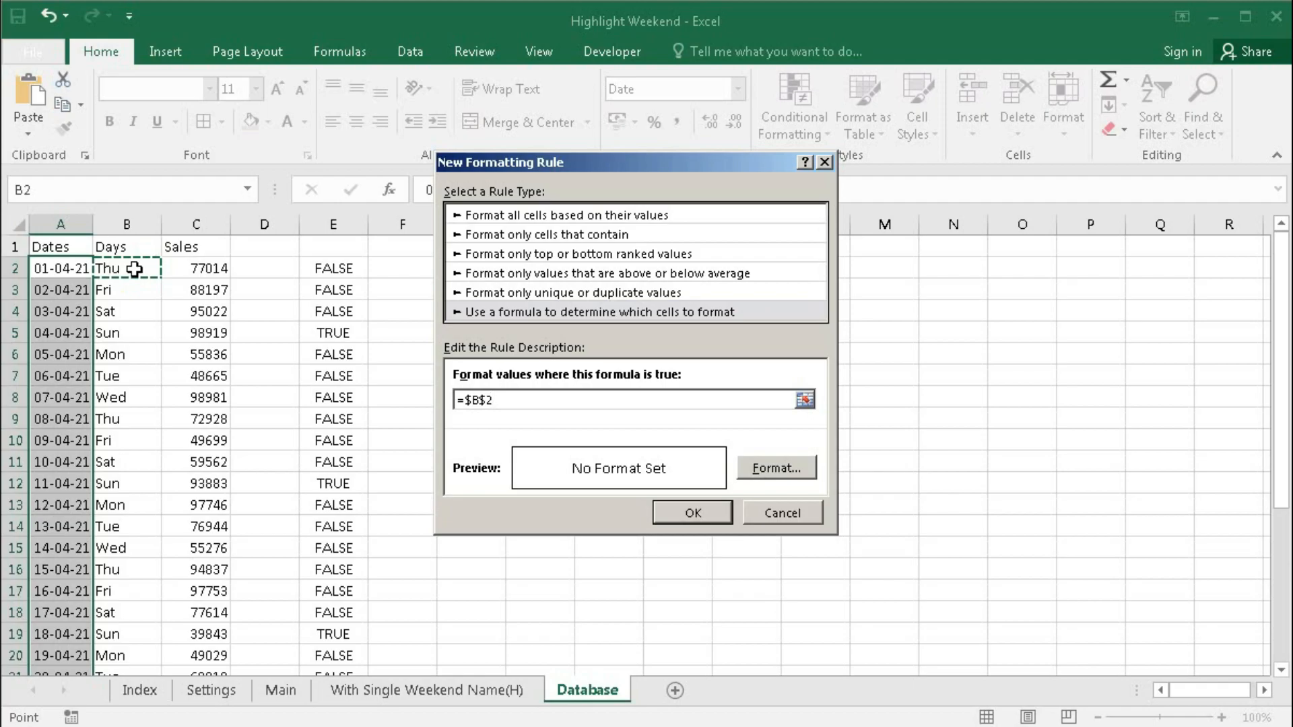
key("F4")
key("F4")
type("=")
type("\"")
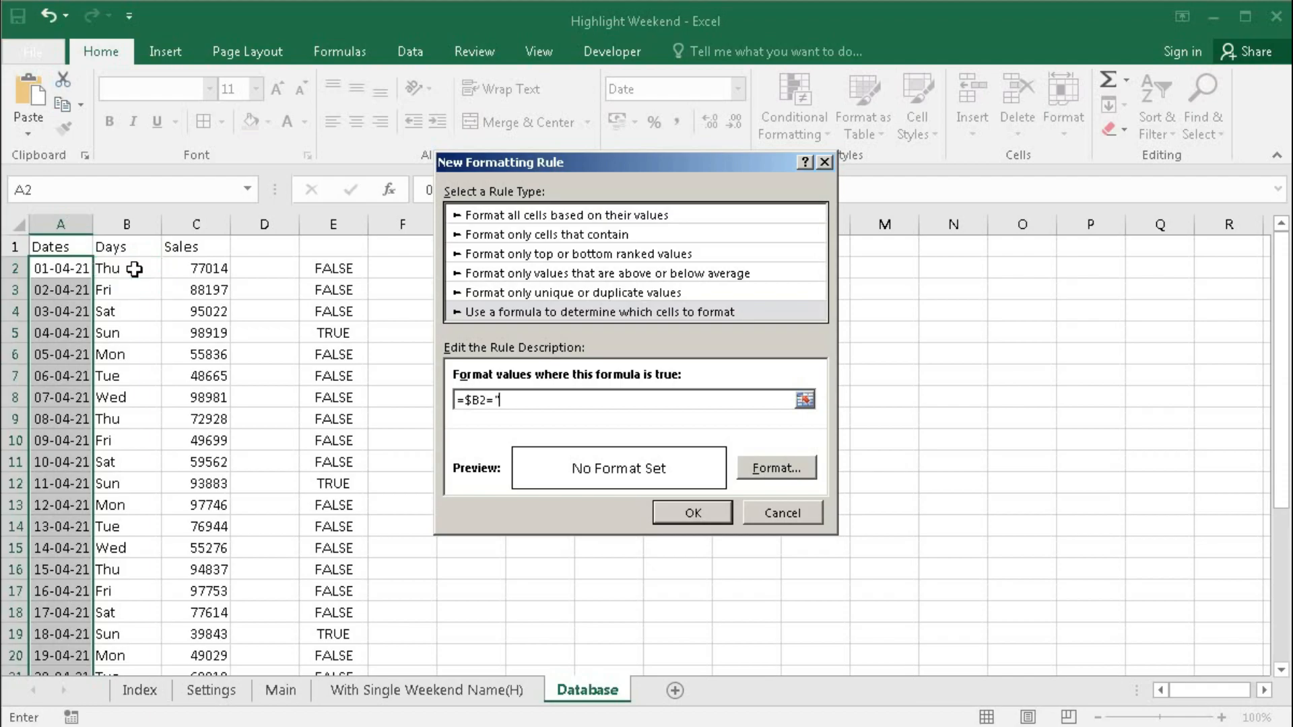
type("Sun\"")
Give the rule a bright red fill and apply it to the selected dates.
left_click(776, 469)
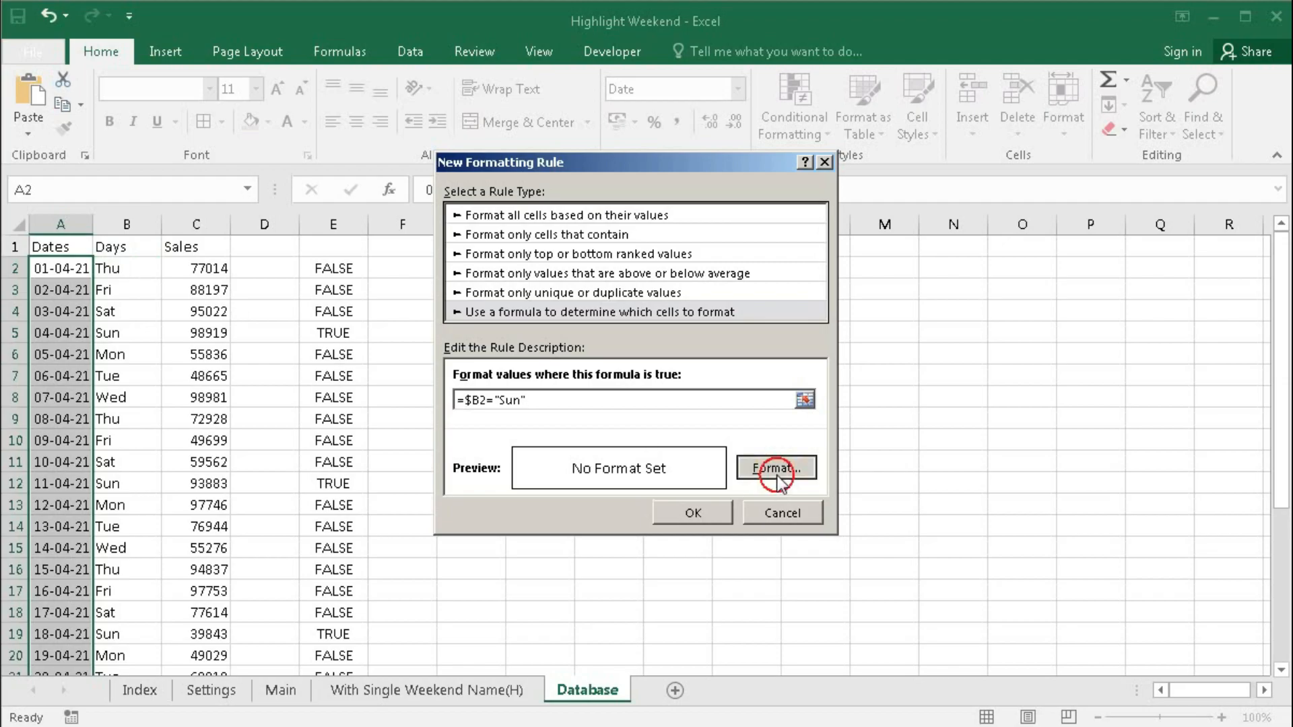
left_click(369, 291)
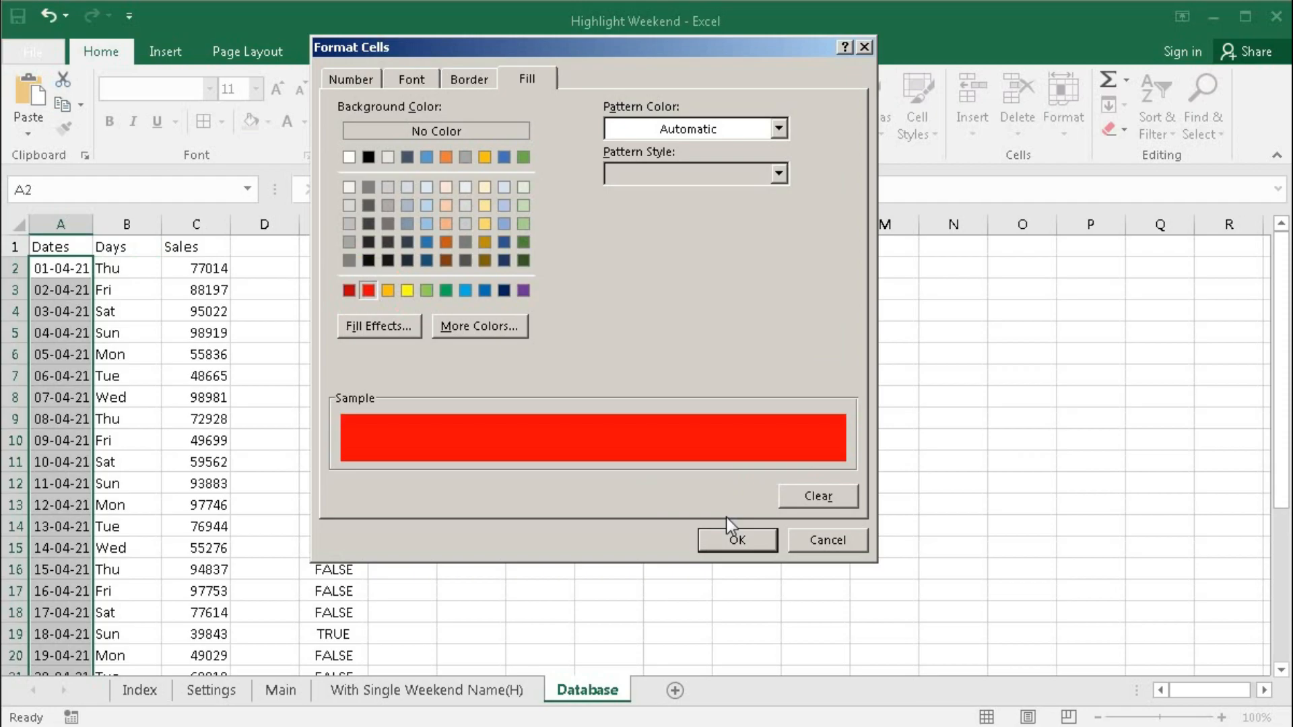
left_click(730, 539)
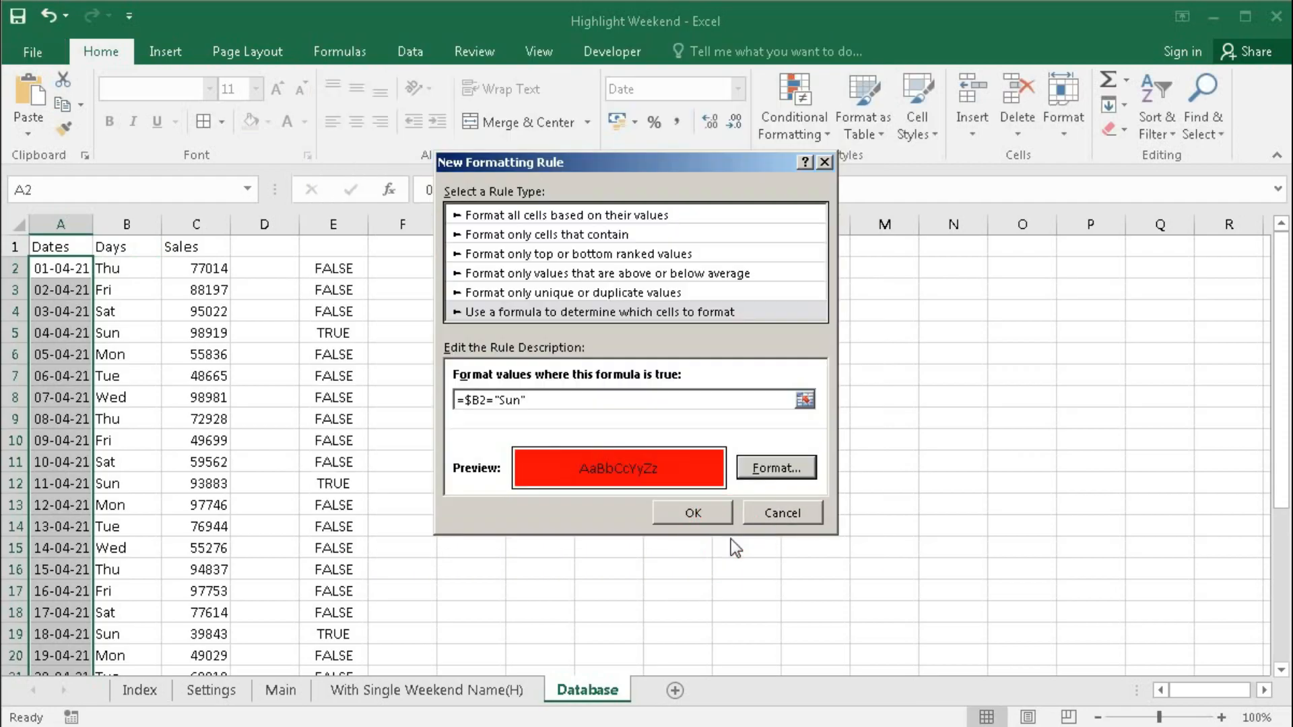
left_click(694, 514)
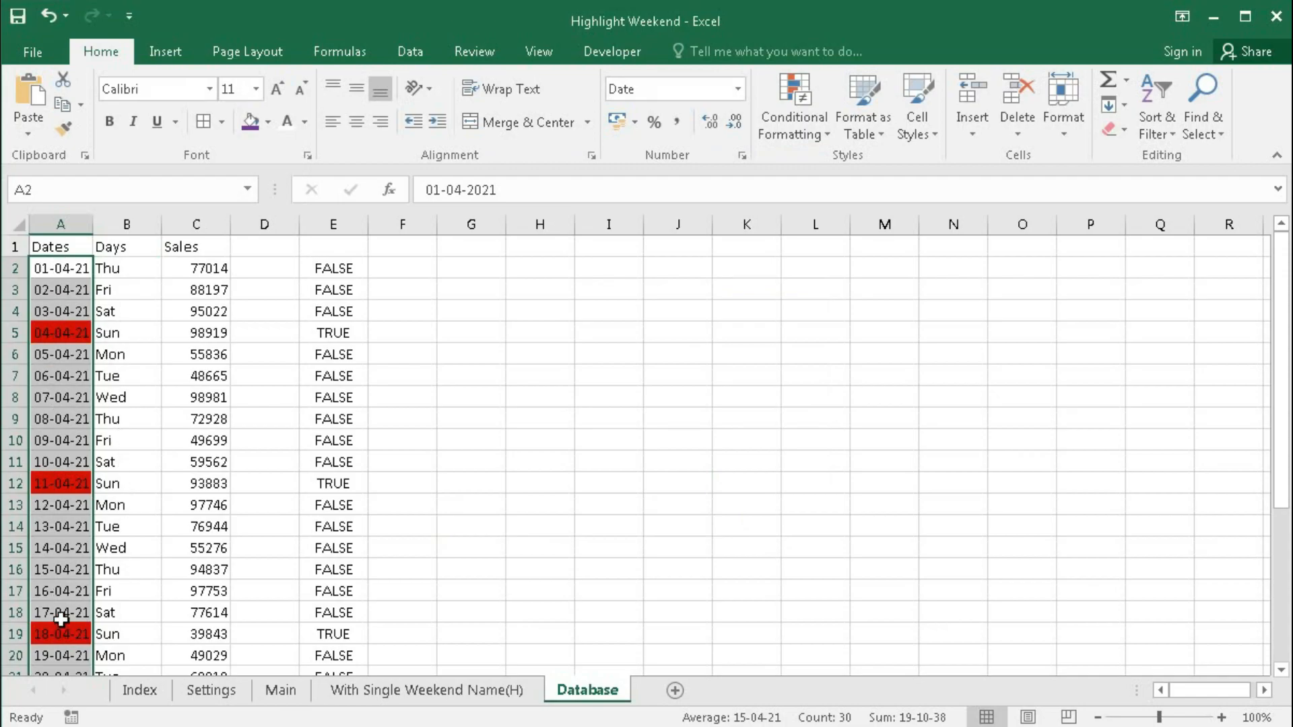
Open the existing Sunday rule for the selected dates in the Edit Formatting Rule dialog.
left_click(797, 135)
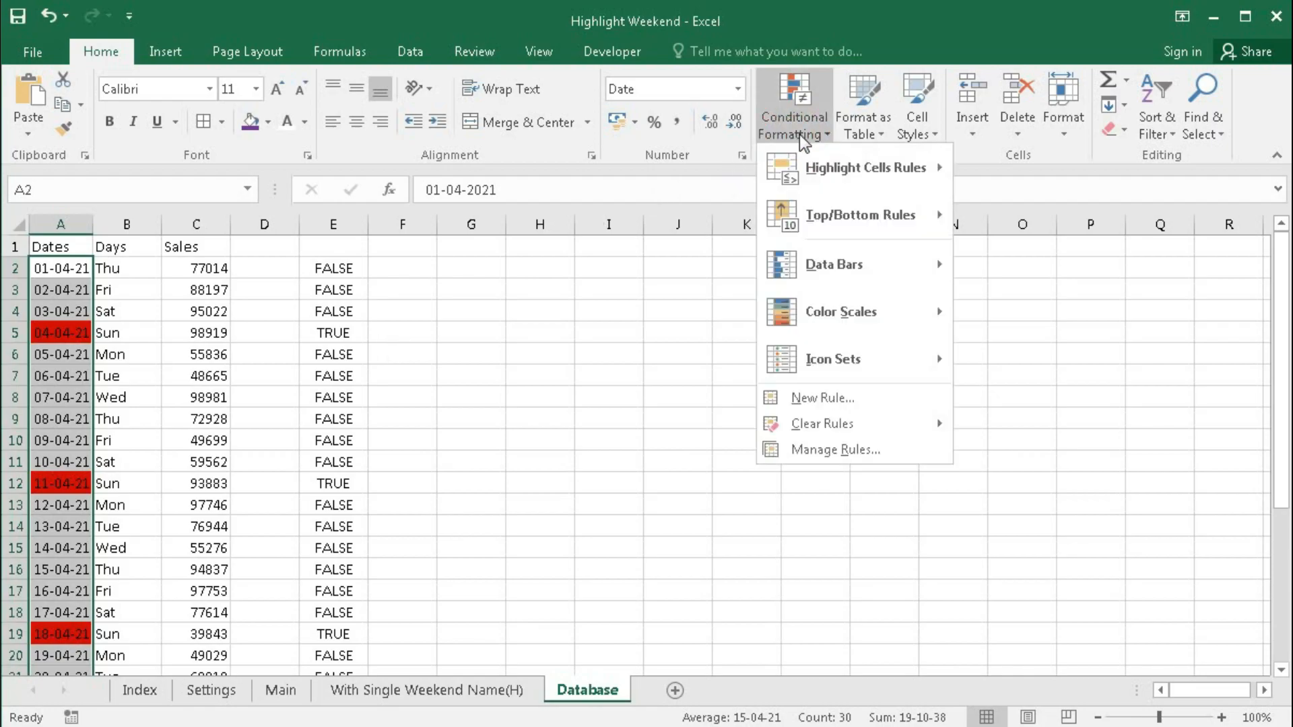
left_click(786, 452)
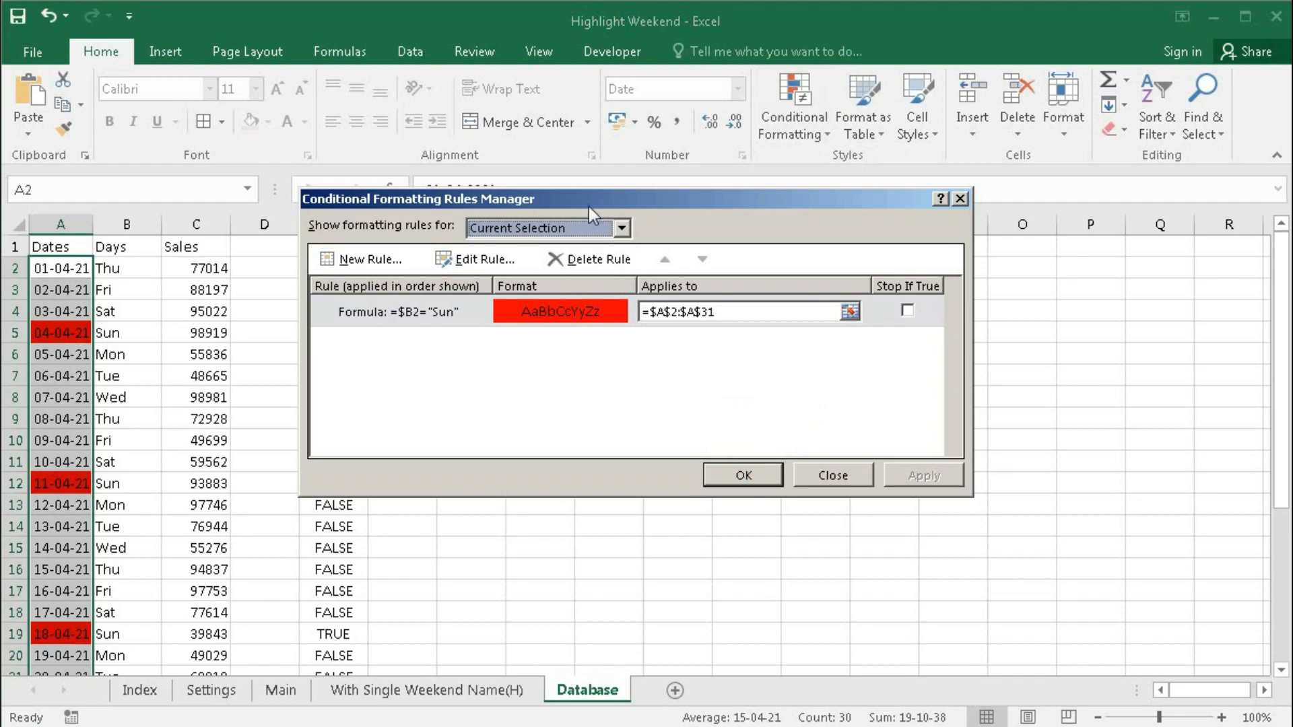
left_click_drag(686, 233, 785, 267)
left_click(572, 345)
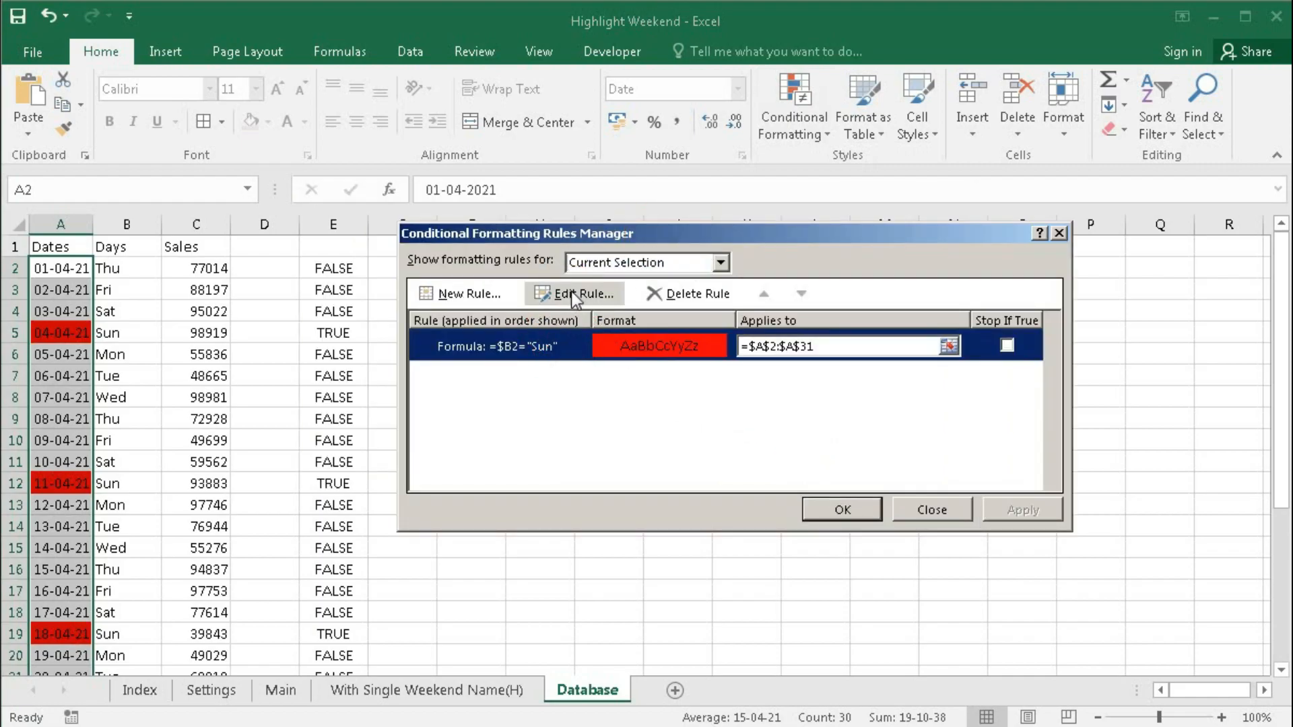
left_click(571, 293)
Replace the rule's formula with =TEXT($A2,"ddd")="Sun" and apply the changed rule to the dates.
left_click_drag(626, 435, 505, 431)
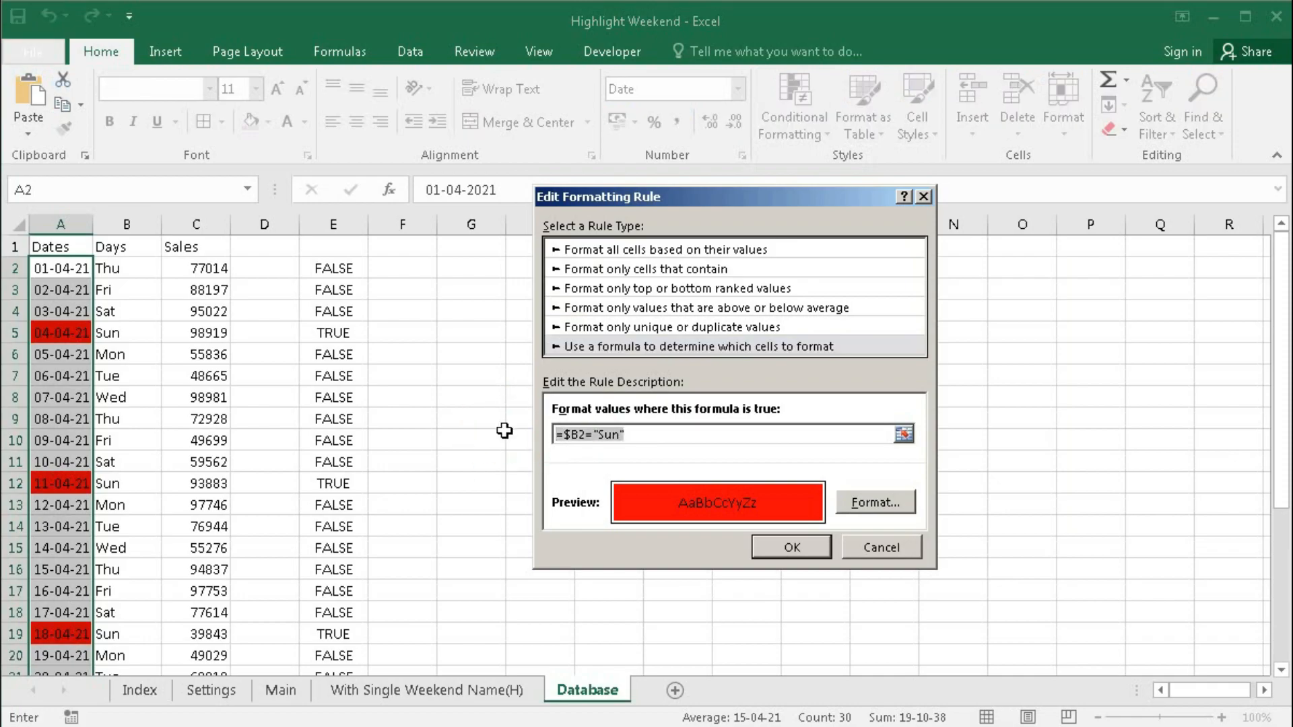
type("=text(")
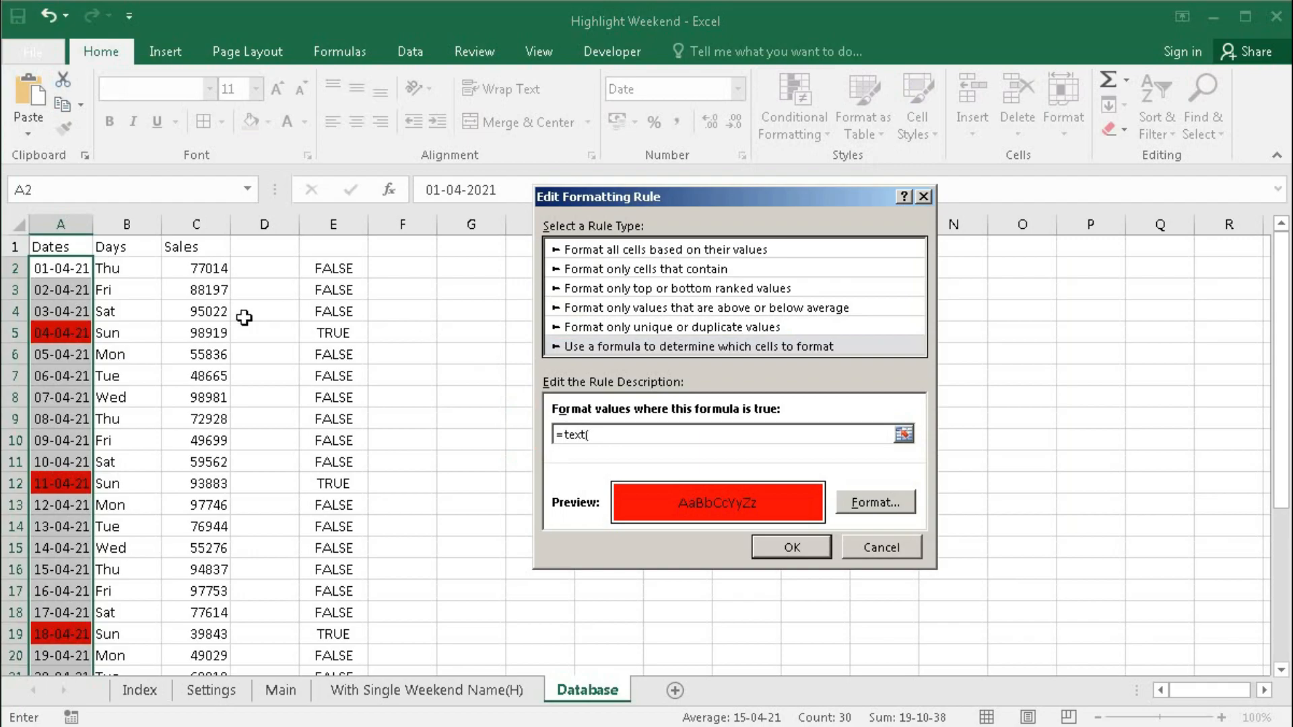
left_click(59, 271)
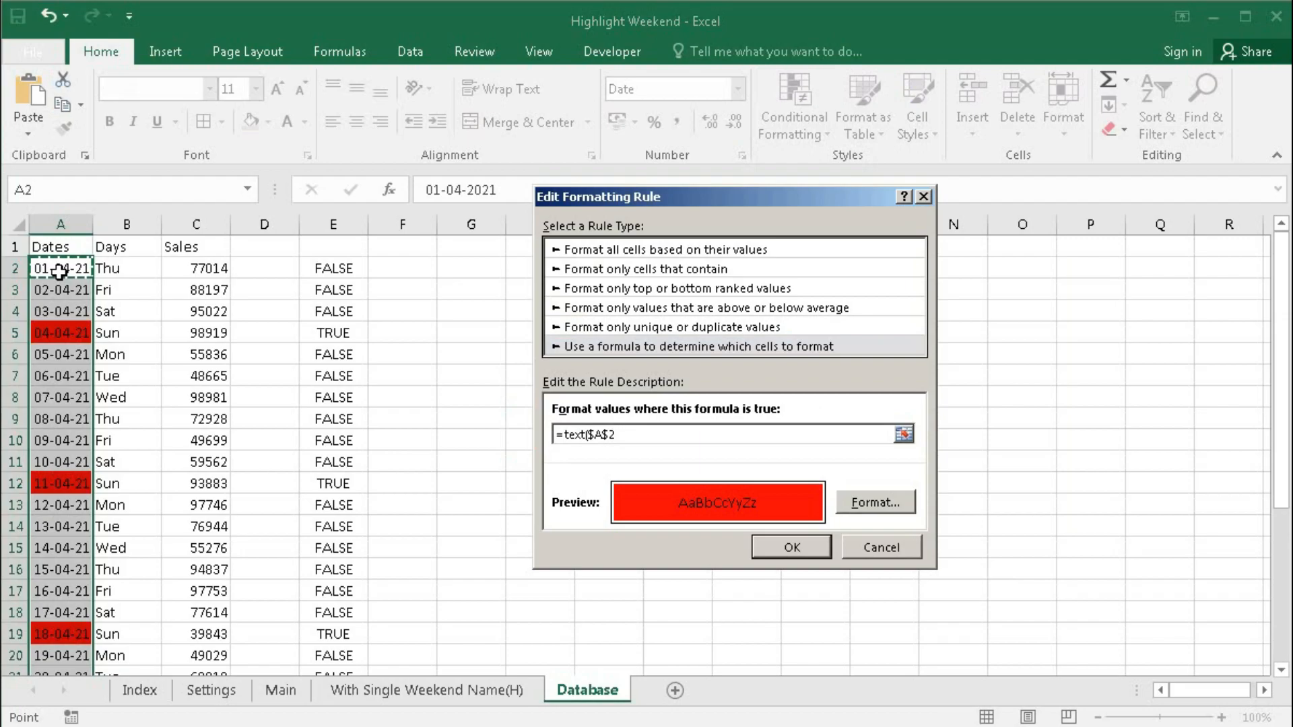
key("F4")
key("F4")
type(",")
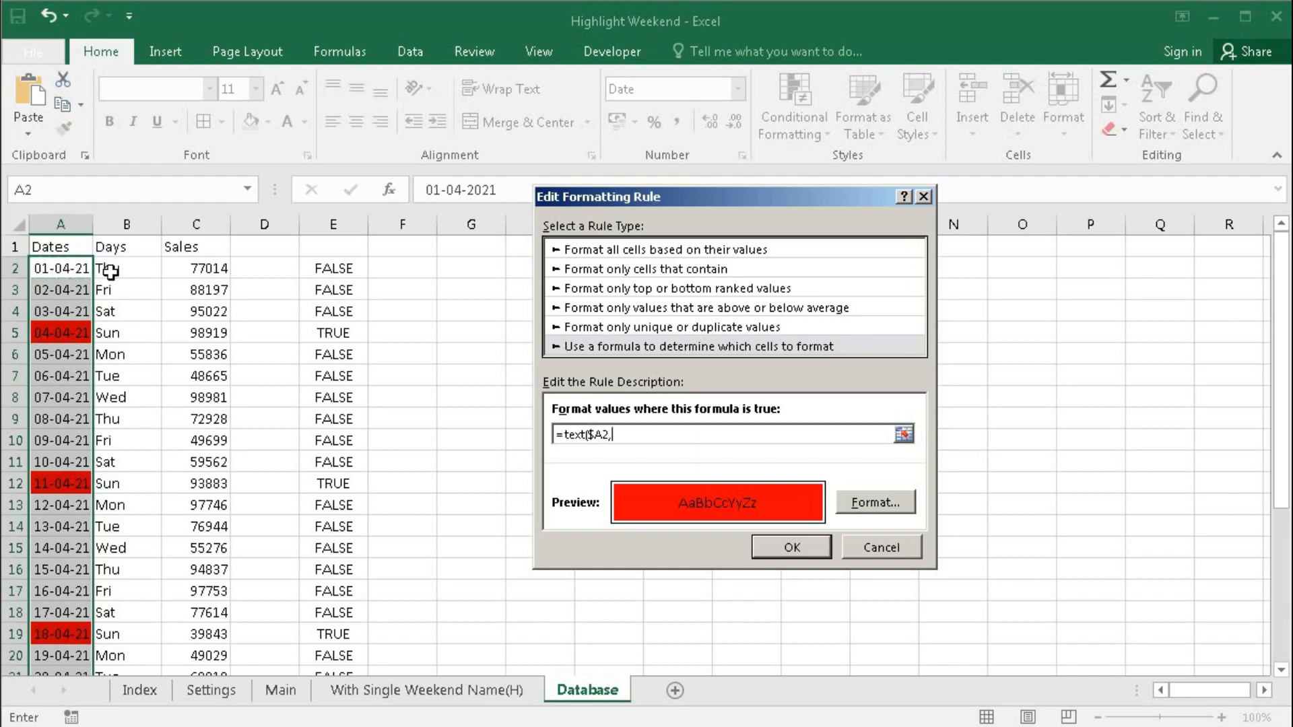
type("\"ddd\")=\"Sun\"")
left_click(811, 547)
left_click(1005, 510)
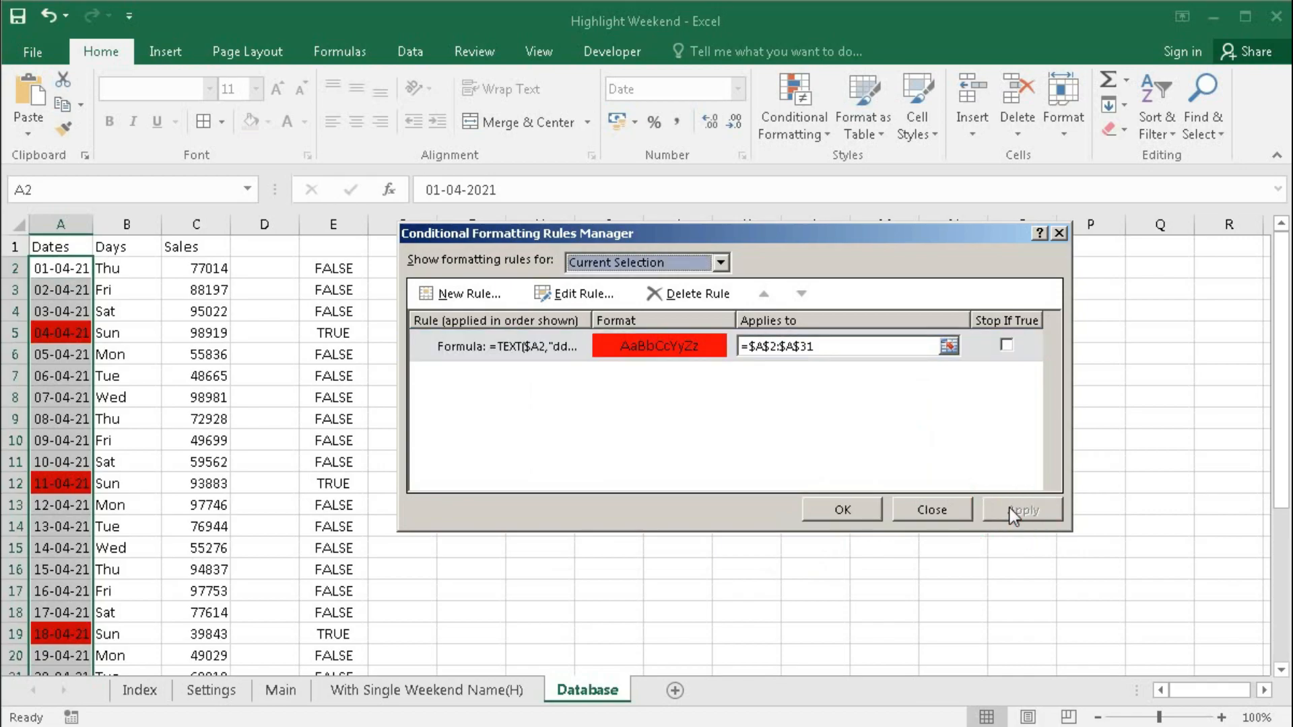
left_click(842, 510)
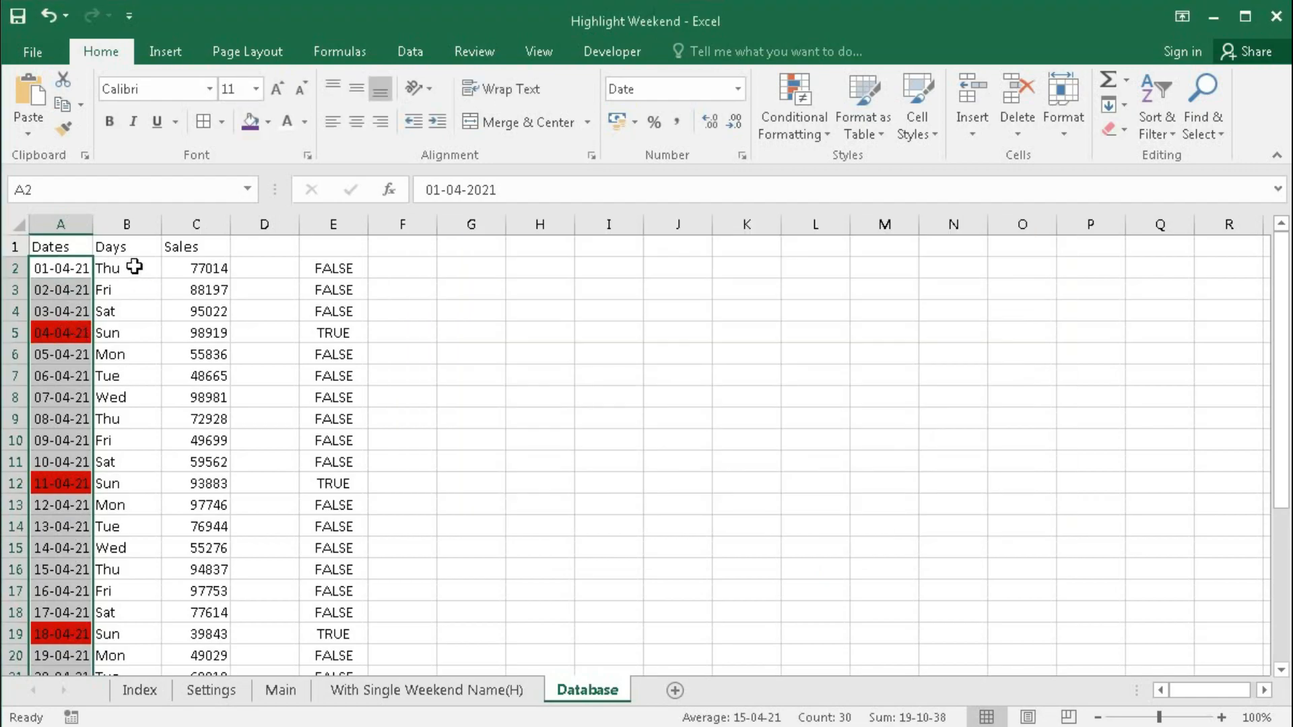
Clear the day names from B2:B31 and check the highlighted dates in column A.
left_click_drag(135, 267, 117, 634)
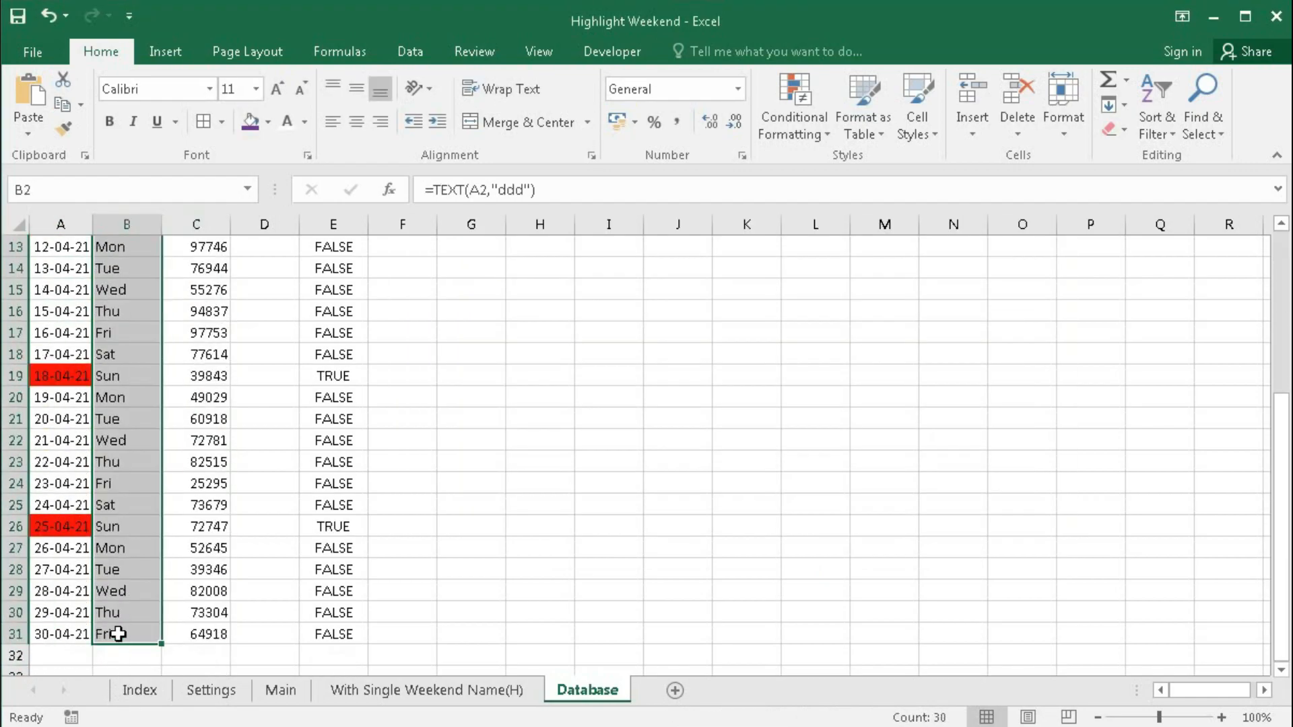
key("ctrl+z")
left_click(116, 353)
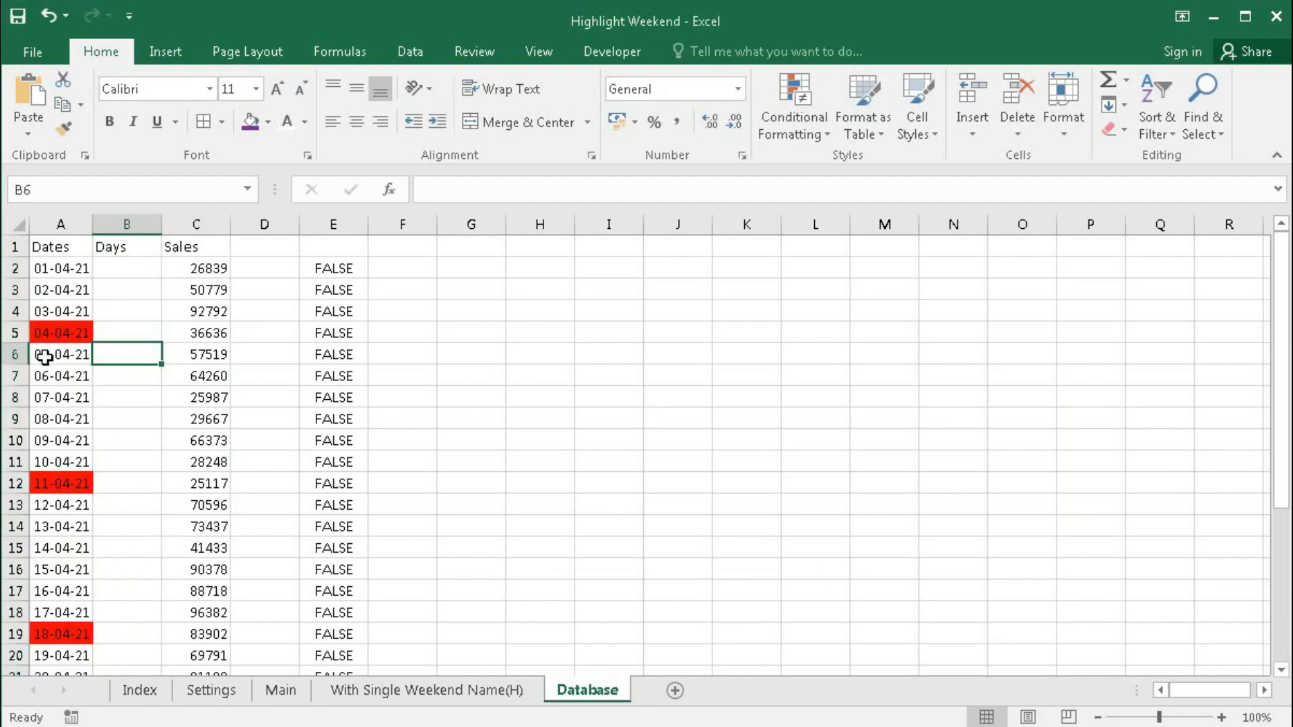
left_click(53, 484)
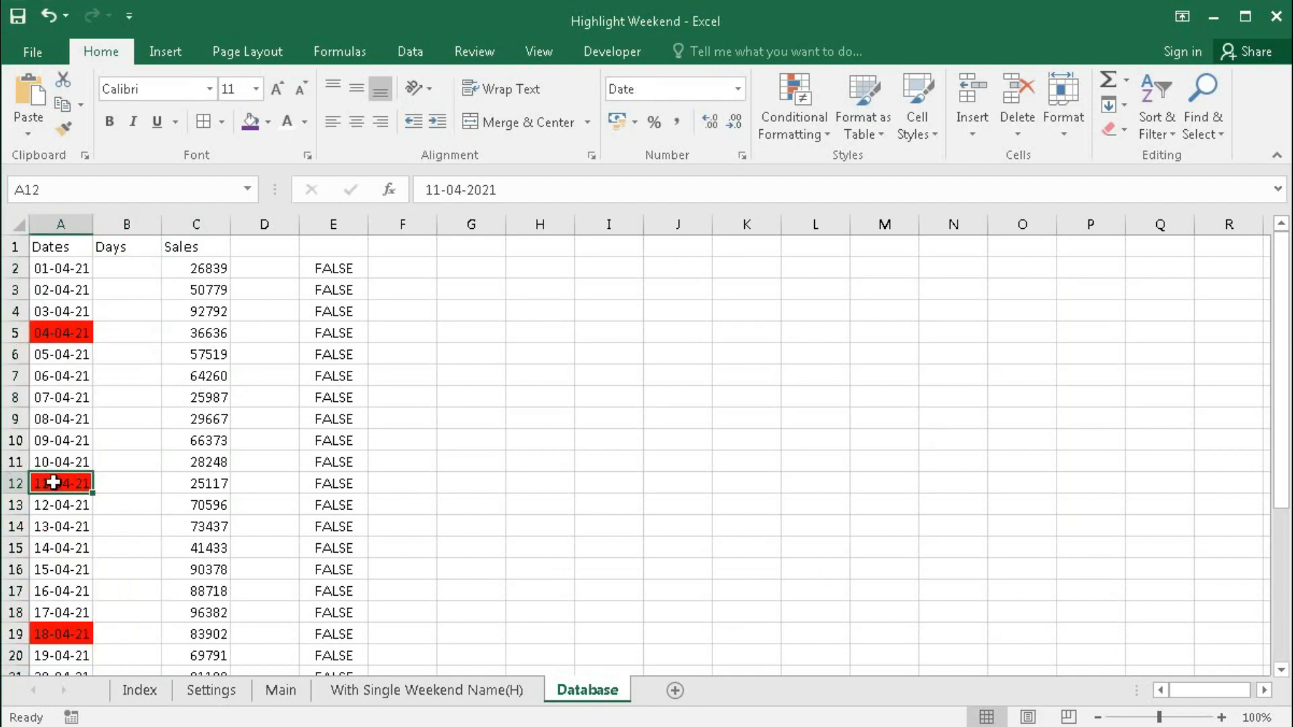
Open the conditional formatting rule of date cell A5 for editing.
left_click(66, 333)
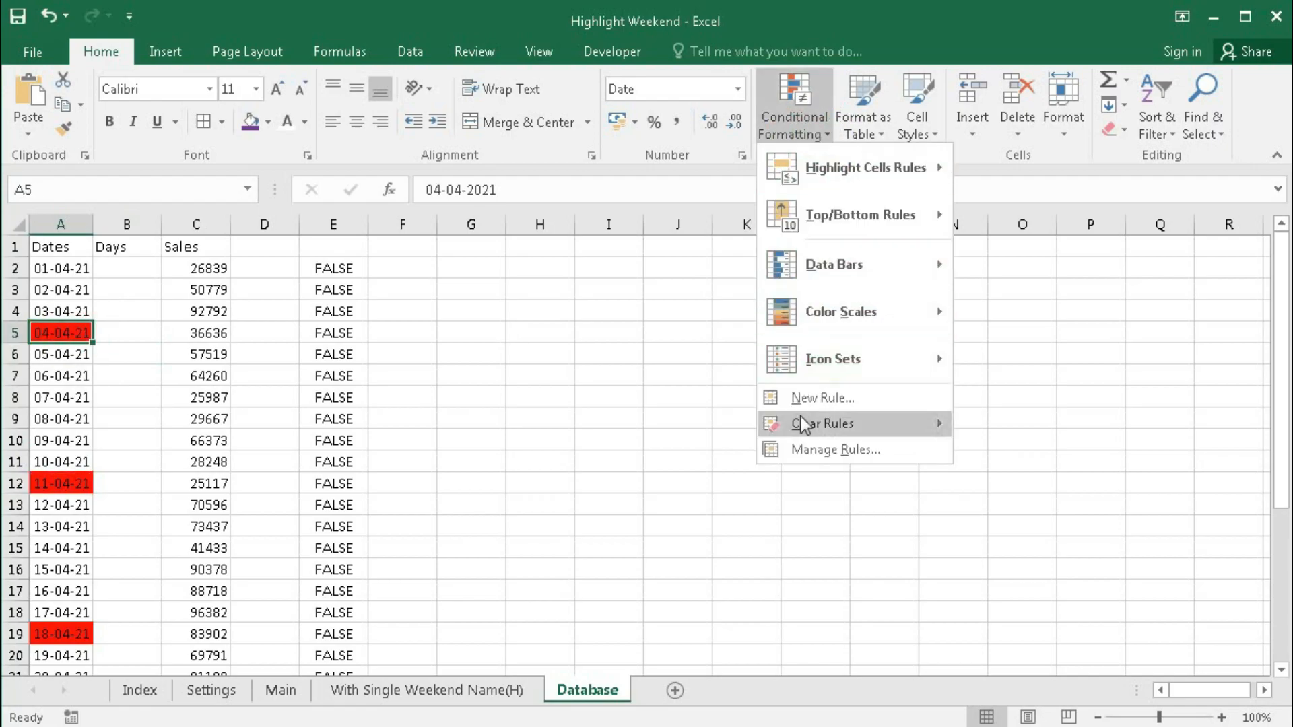
left_click(805, 450)
left_click(614, 355)
double_click(614, 355)
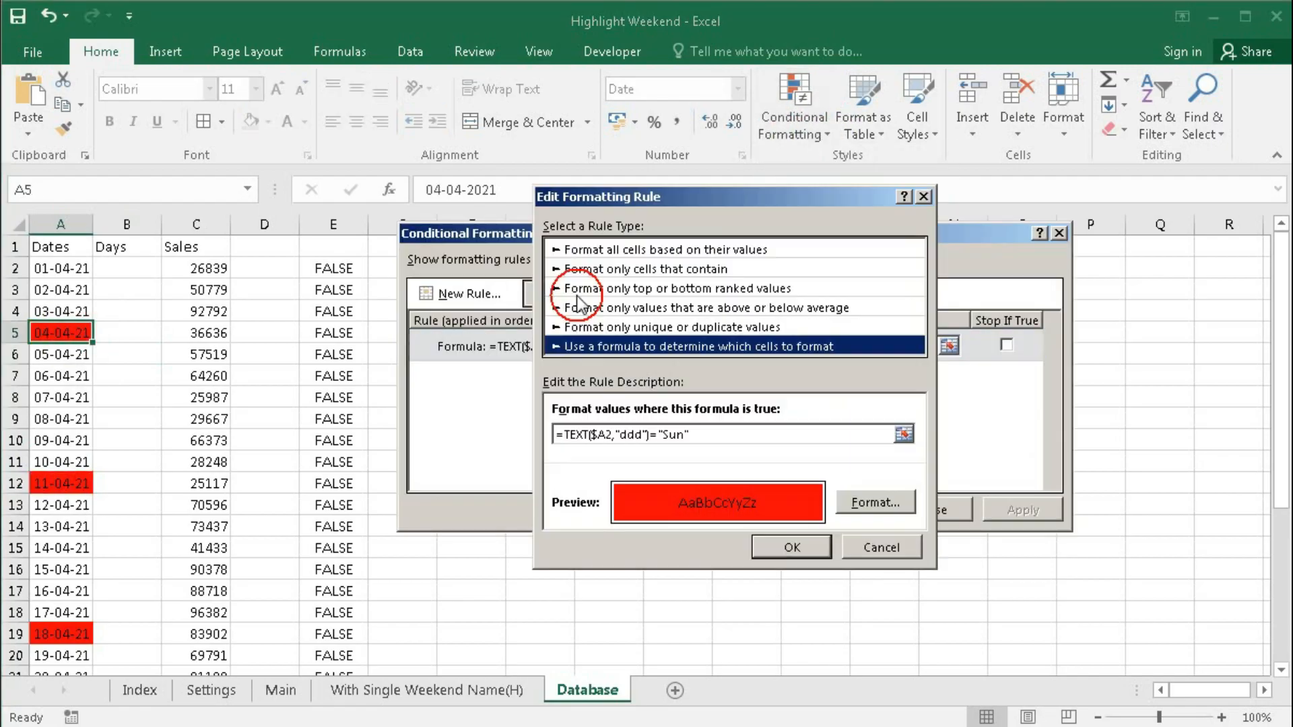
Wrap the rule's formula in OR( and append a second copy of the TEXT($A2,"ddd")="Sun" condition after a comma.
left_click_drag(556, 436, 710, 435)
left_click(710, 435)
left_click(567, 435)
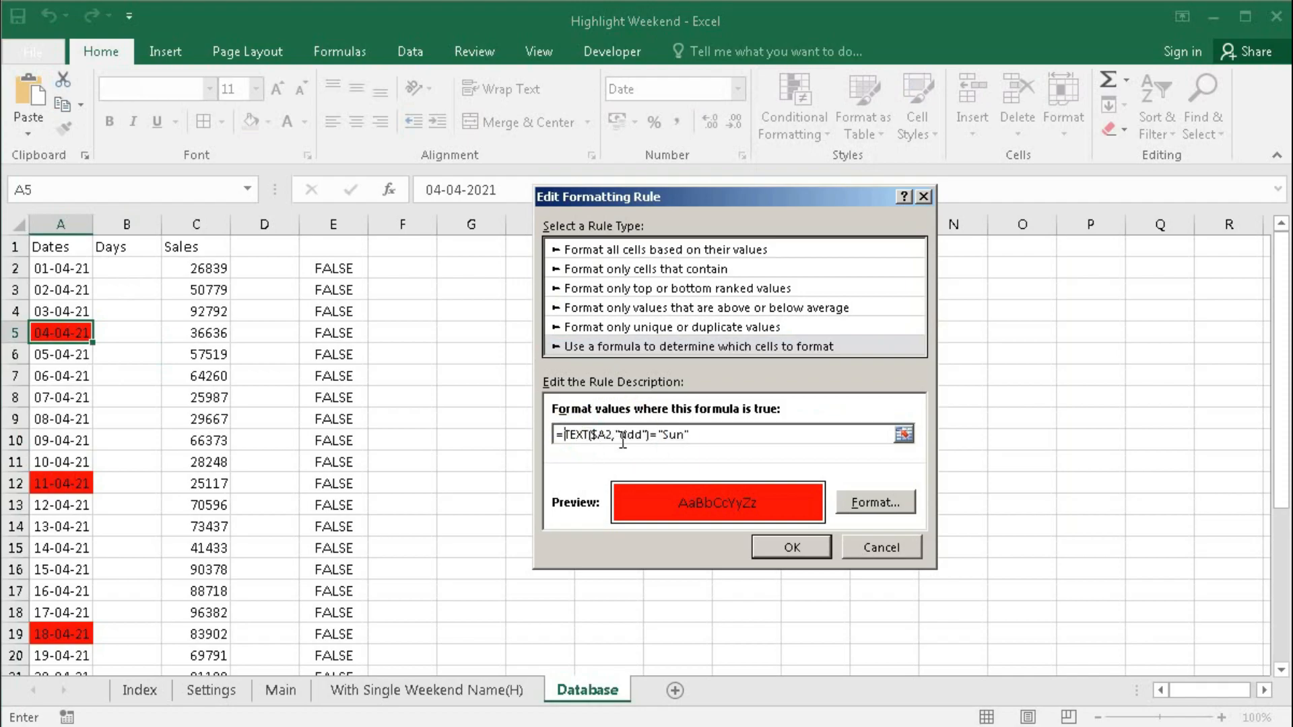
type("or(")
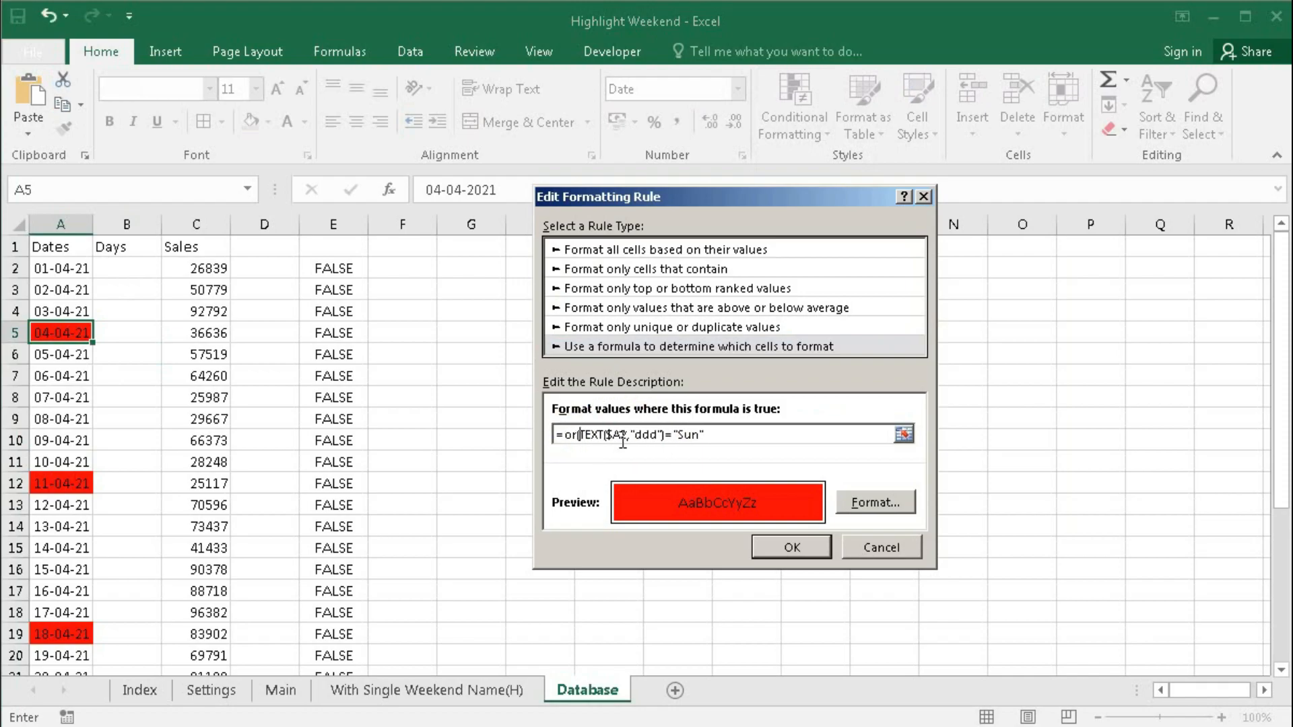
left_click(729, 435)
type(",")
type("Sun")
key("BackSpace")
key("BackSpace")
type("at\"")
key("BackSpace")
key("BackSpace")
key("BackSpace")
key("BackSpace")
key("ctrl+v")
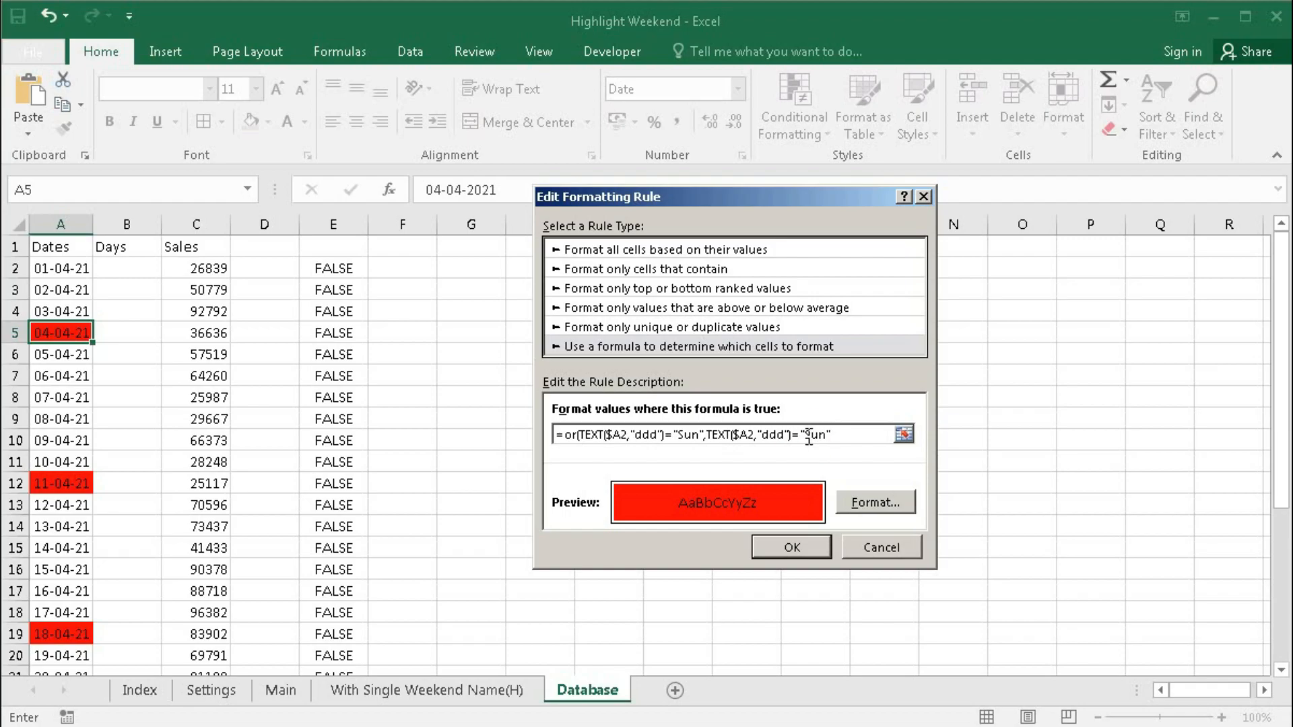
Change the second condition's day to "Sat", close the OR formula and apply the rule to the dates.
left_click_drag(806, 435, 825, 436)
type("Sat")
left_click(848, 436)
type(")")
left_click(803, 551)
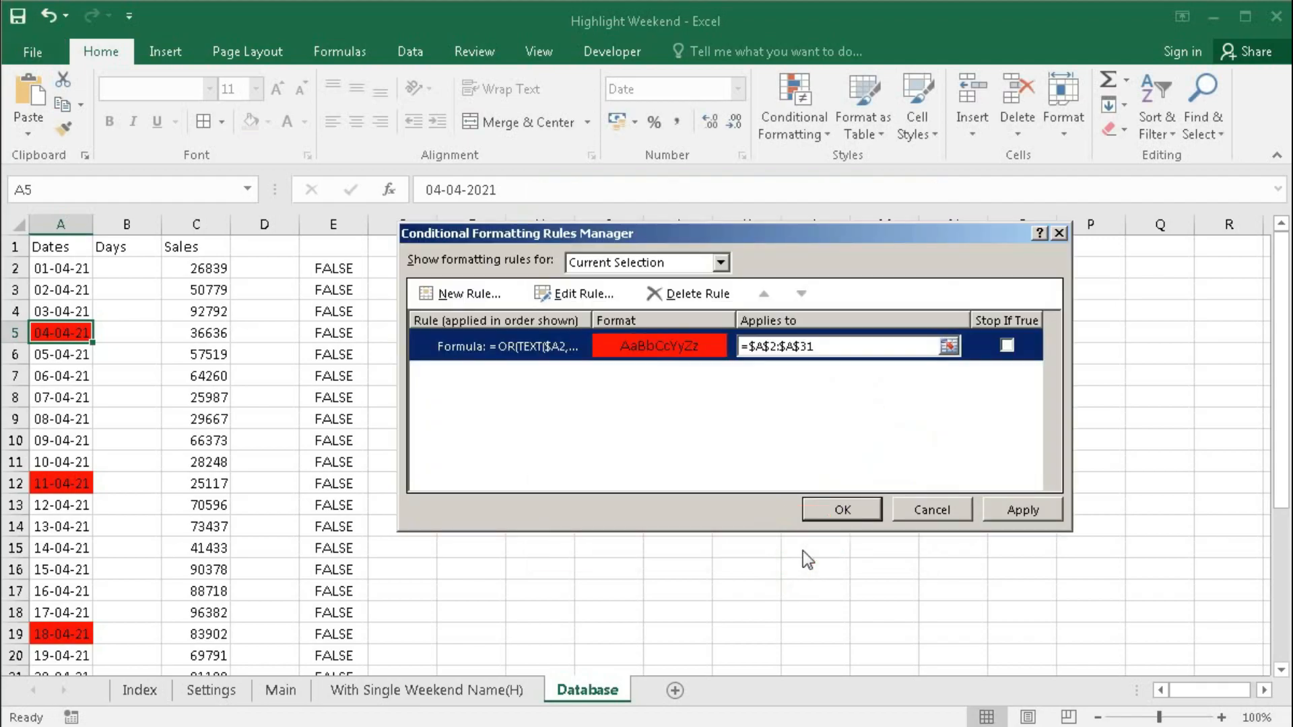
left_click(1035, 502)
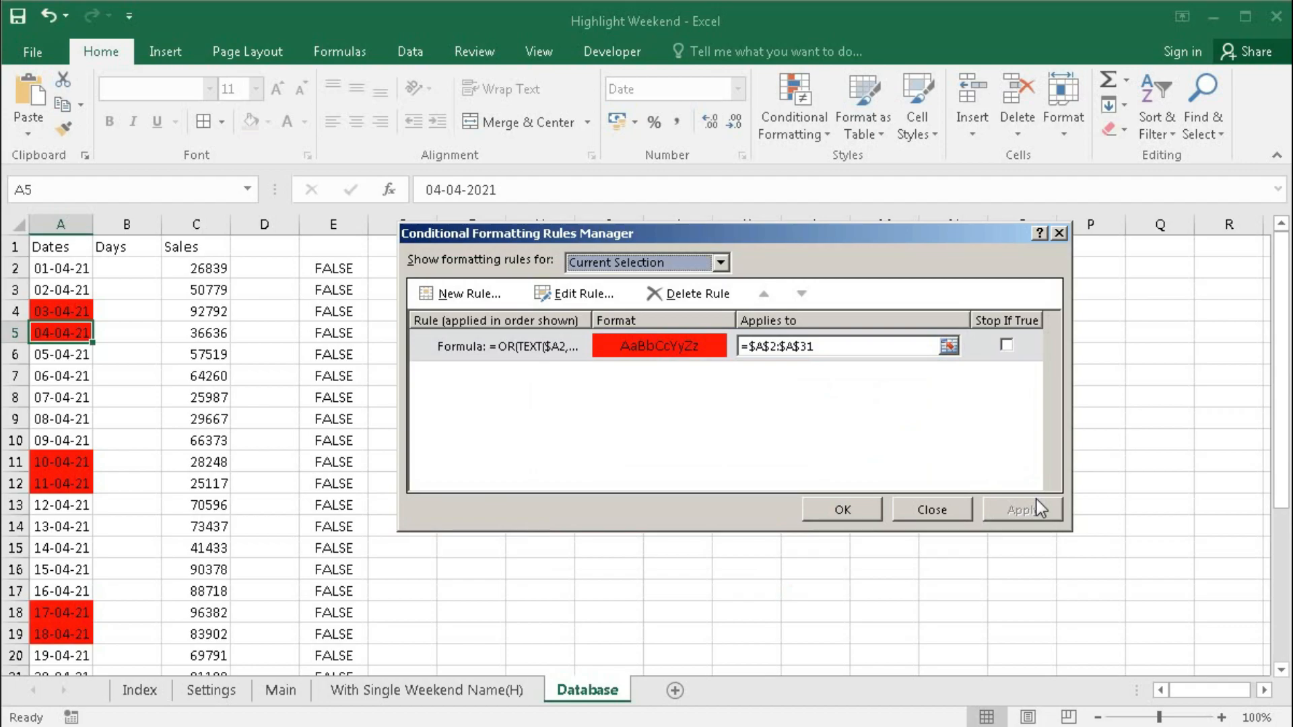
Reopen the date rule for editing and remove the OR wrapper and the Saturday condition from its formula.
left_click(645, 344)
left_click(575, 295)
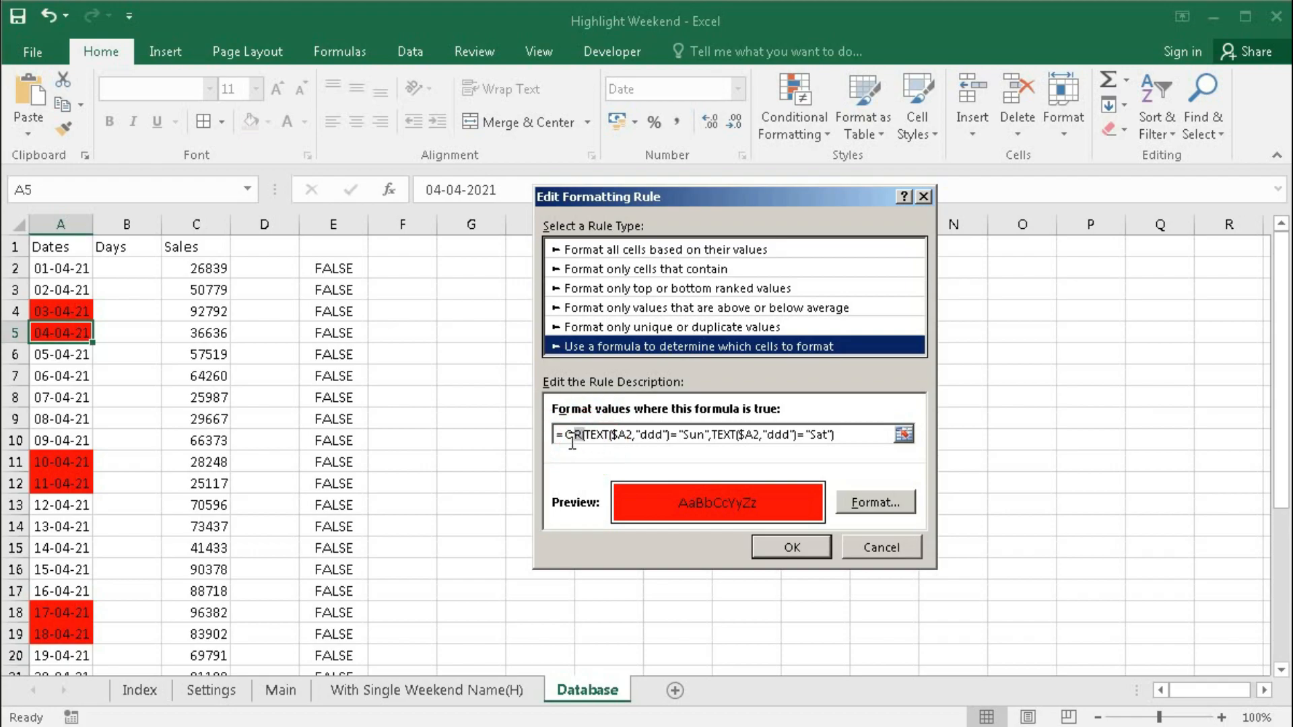
double_click(572, 434)
key("Delete")
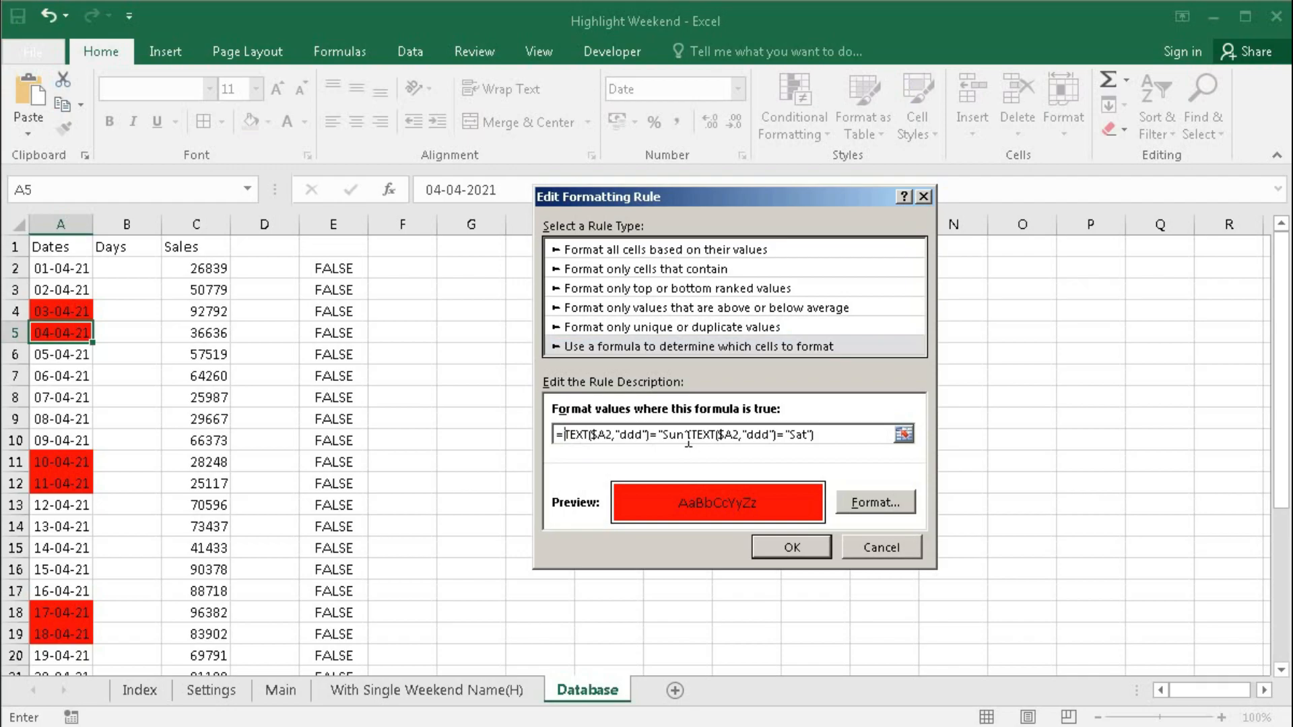
left_click_drag(690, 435, 815, 438)
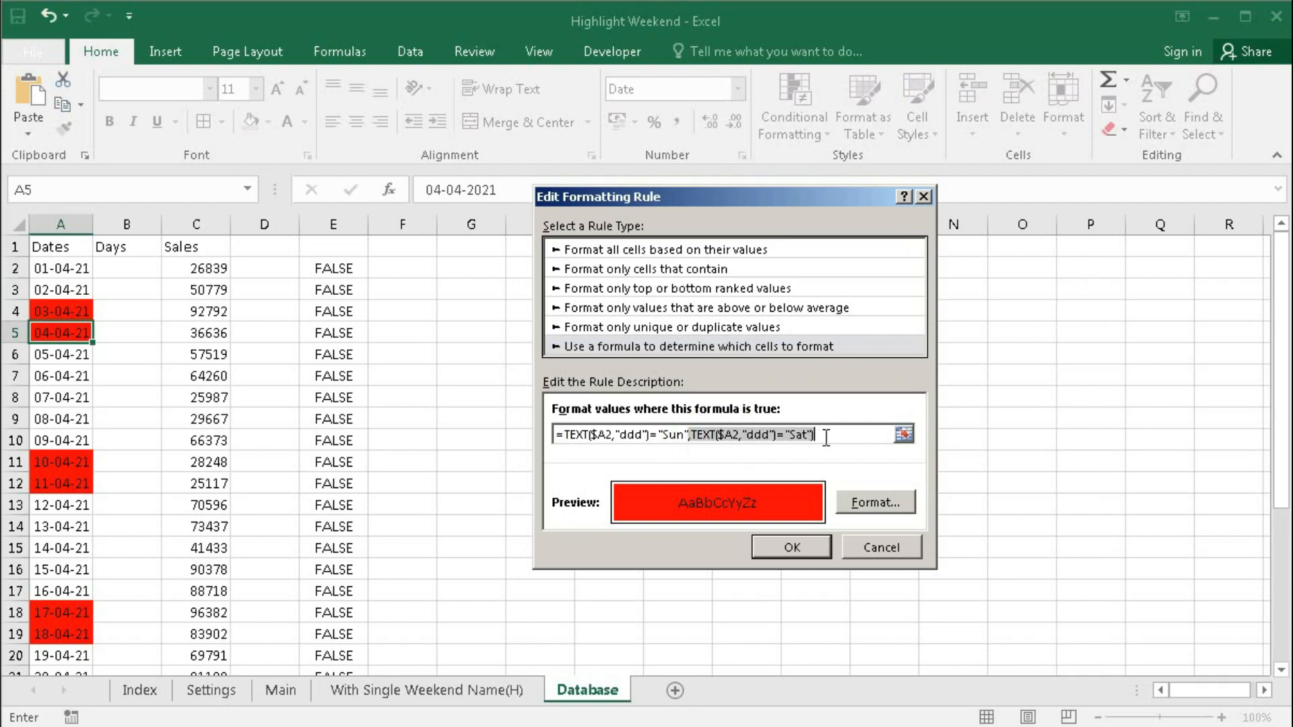
key("Delete")
Set the day in the rule's formula to "Fri", apply the rule and close the rules manager.
double_click(672, 435)
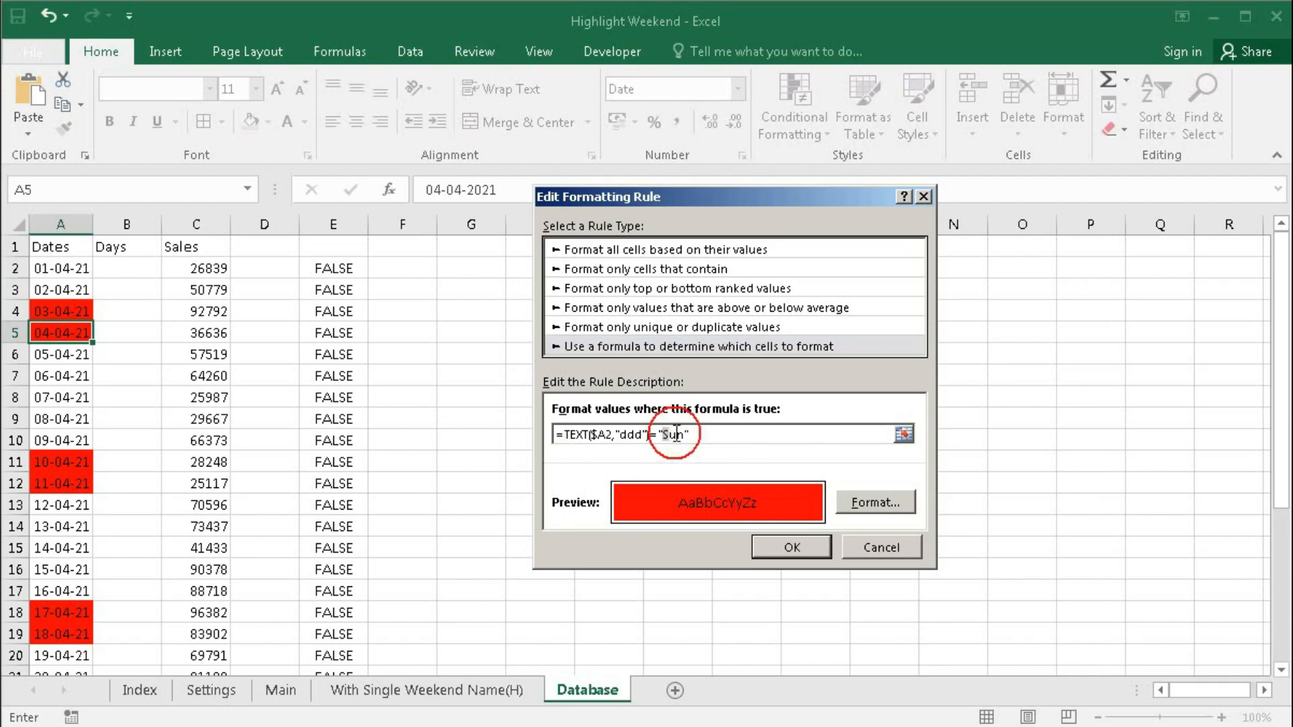
type("Fri")
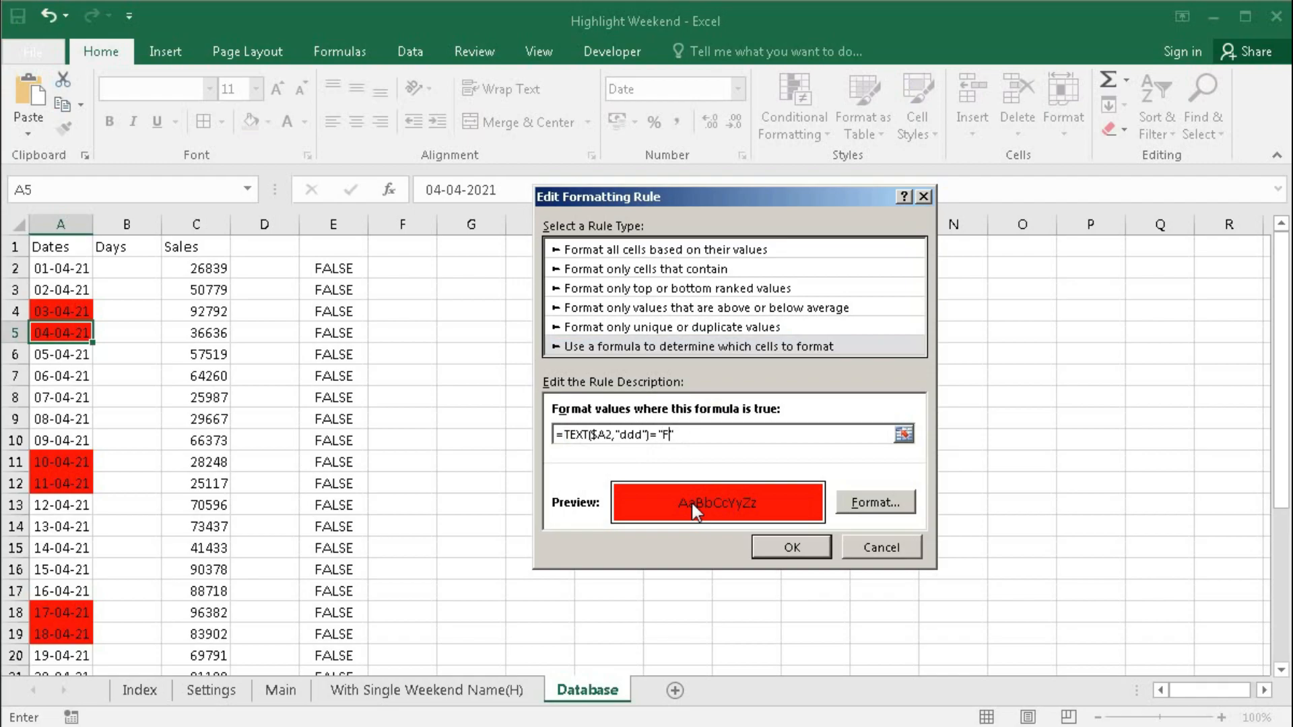
left_click(769, 550)
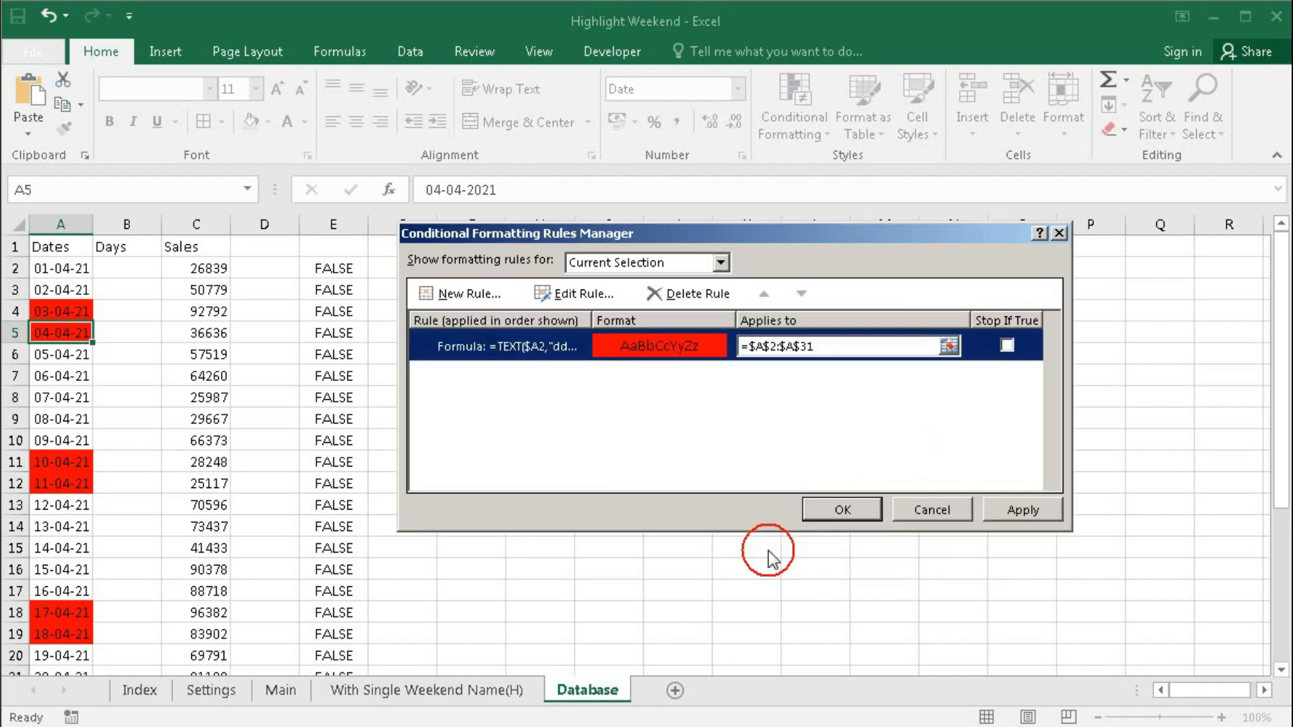
left_click(1032, 510)
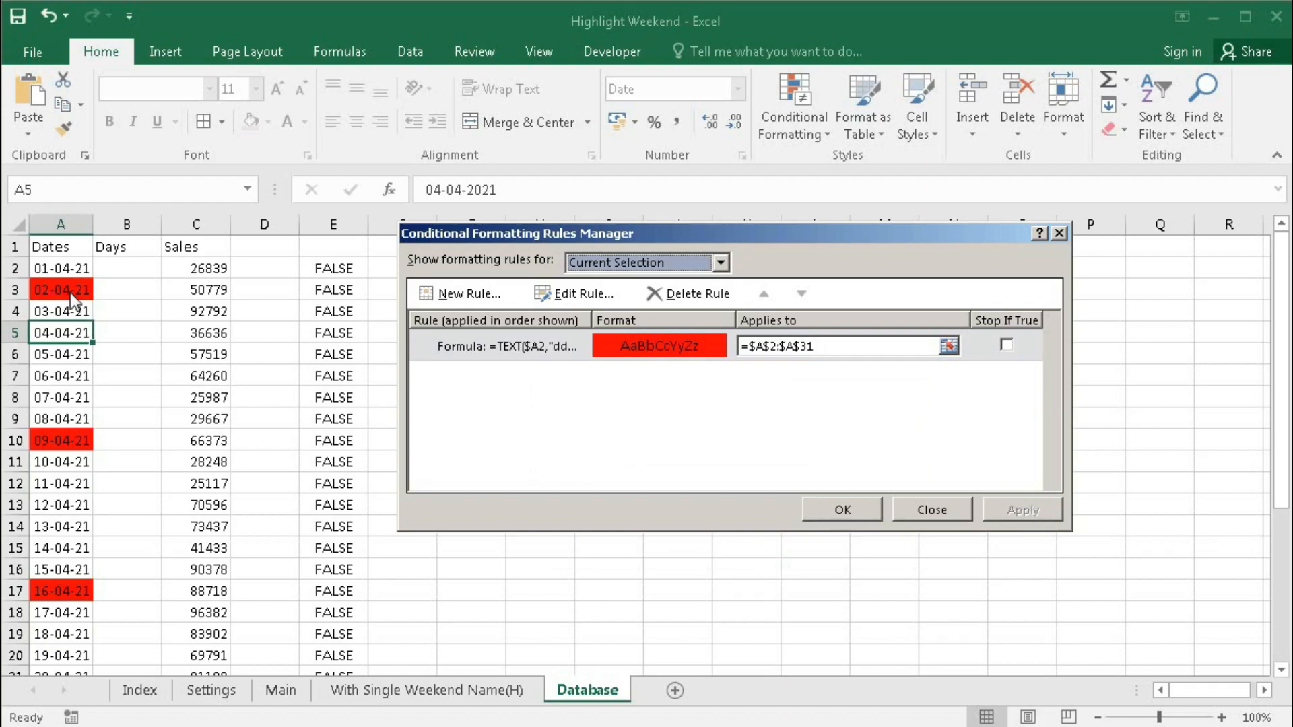
left_click(847, 508)
Enter =TEXT(A2,"ddd") in B2 and fill it down the Days column to row 31.
left_click(126, 269)
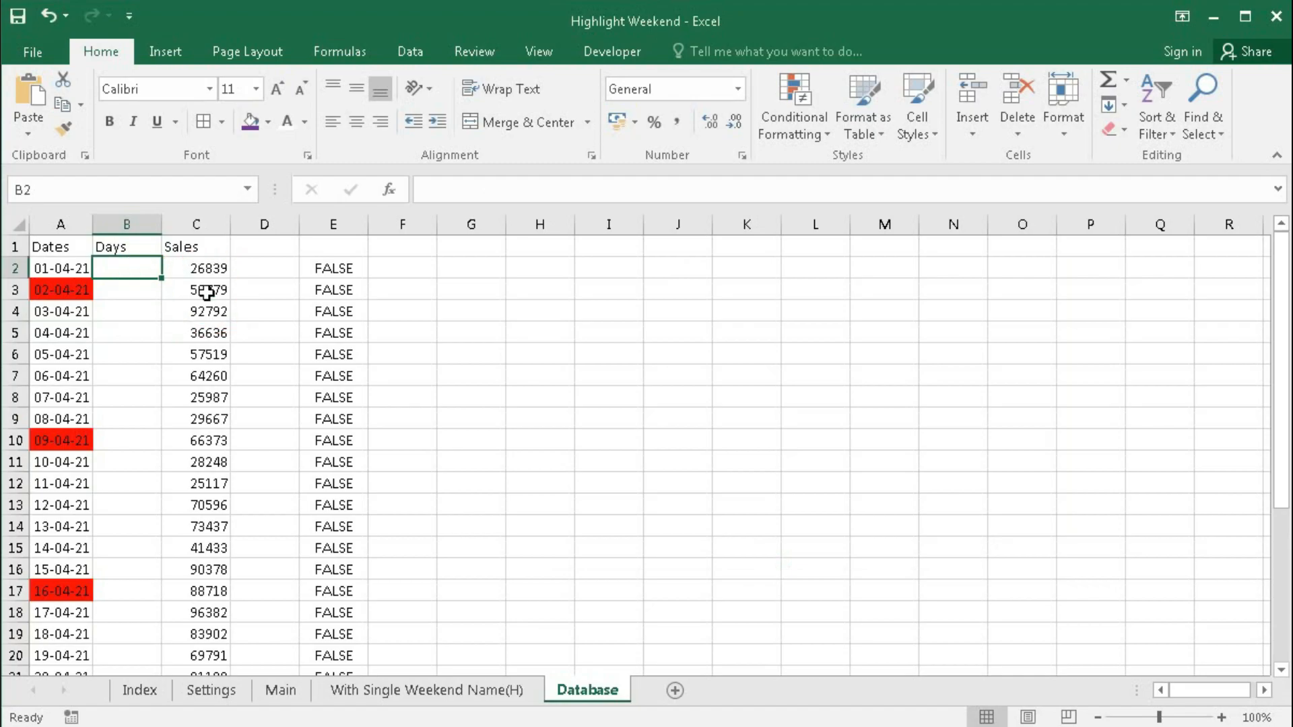
type("=text(")
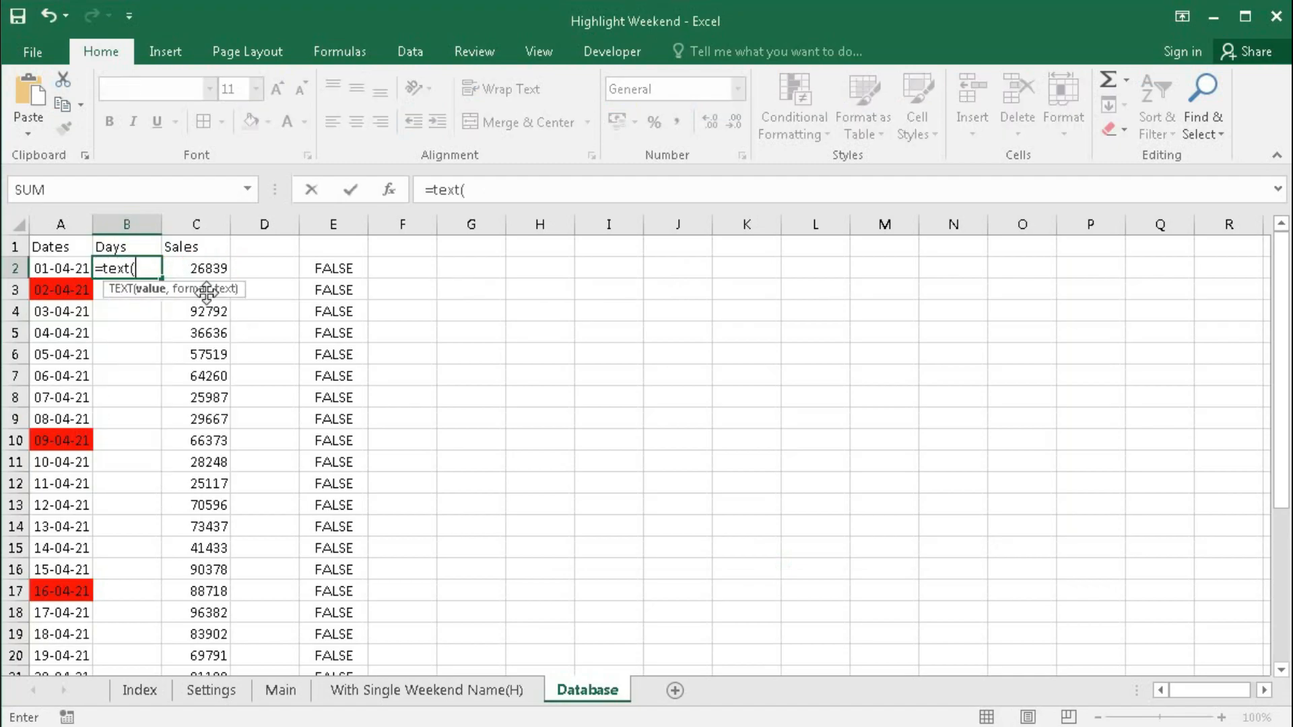
left_click(49, 268)
type(",\"ddd\"")
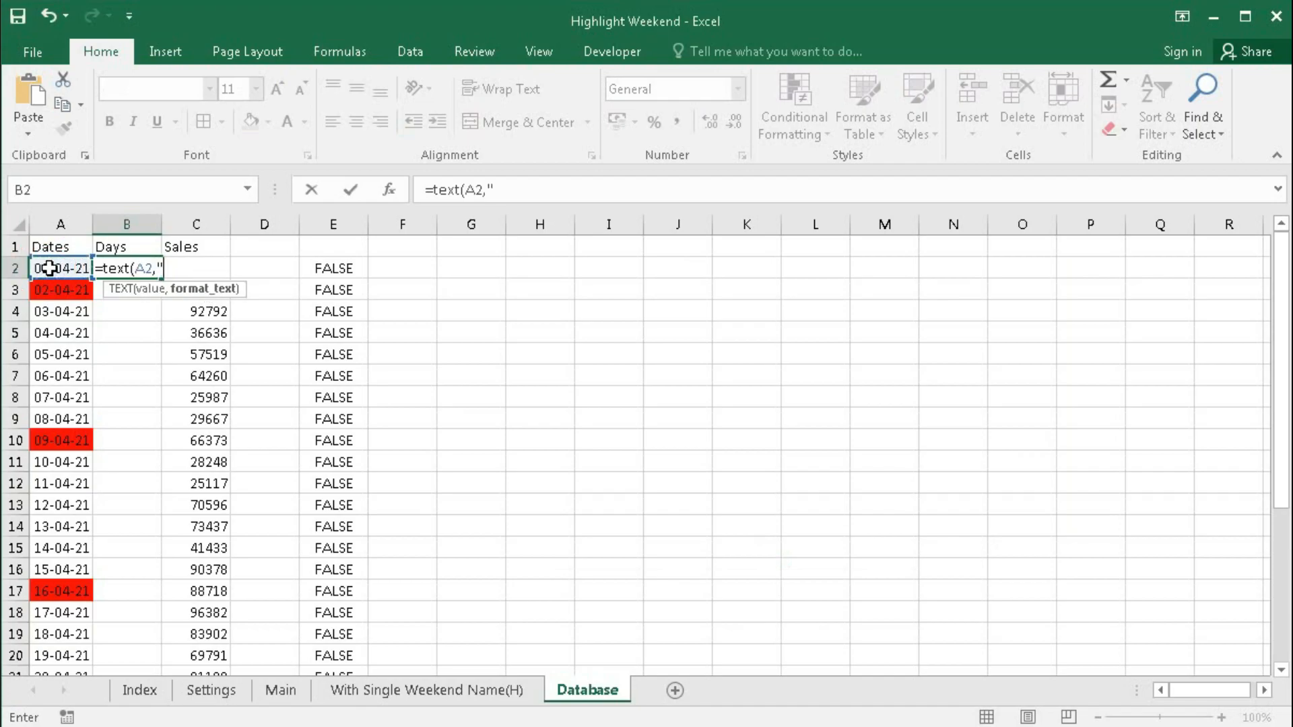
type(")")
key("Return")
left_click(113, 269)
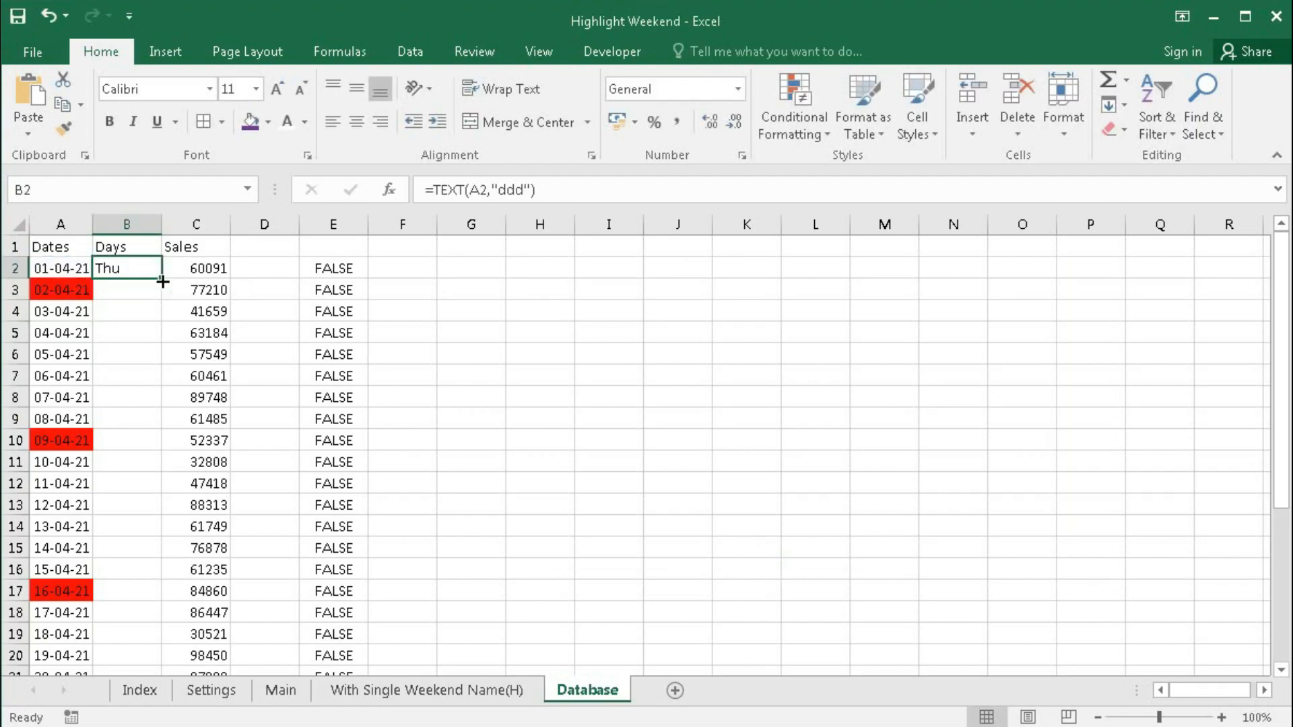
double_click(161, 279)
Compare each highlighted date in column A with the day name beside it, through row 31.
left_click_drag(110, 283, 78, 288)
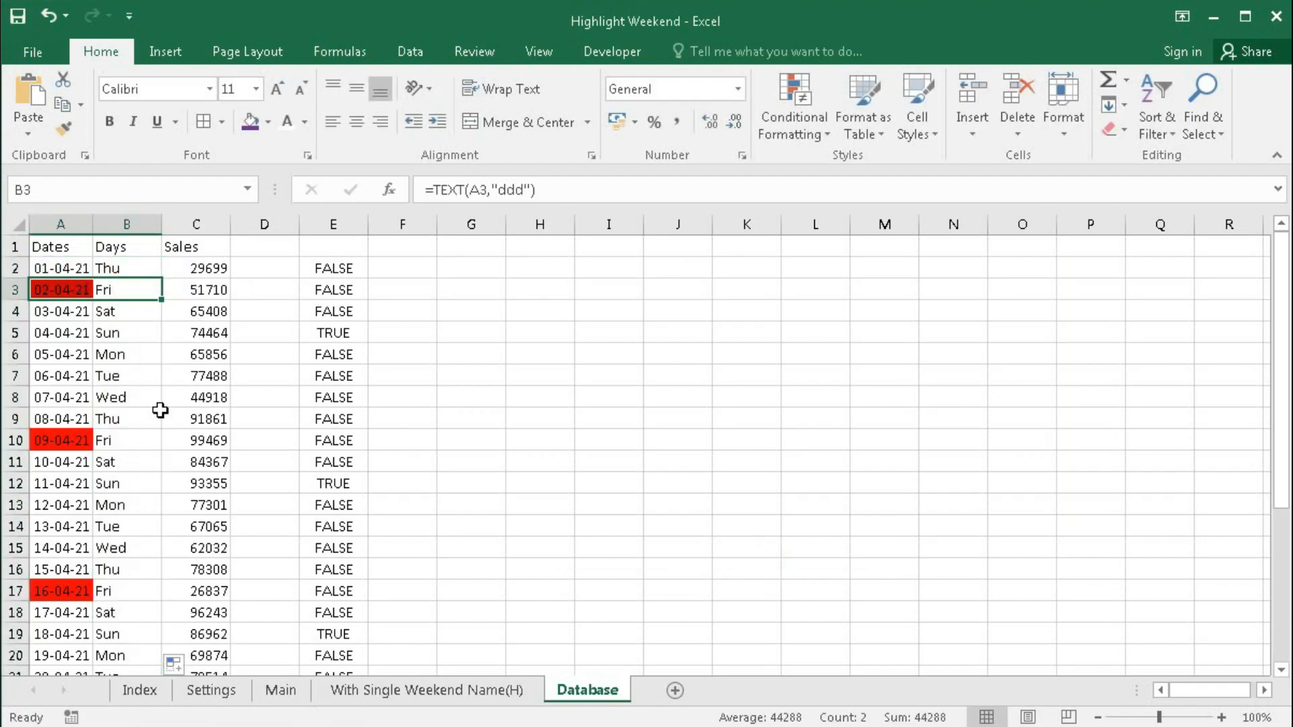
left_click_drag(110, 440, 65, 440)
left_click_drag(116, 591, 67, 590)
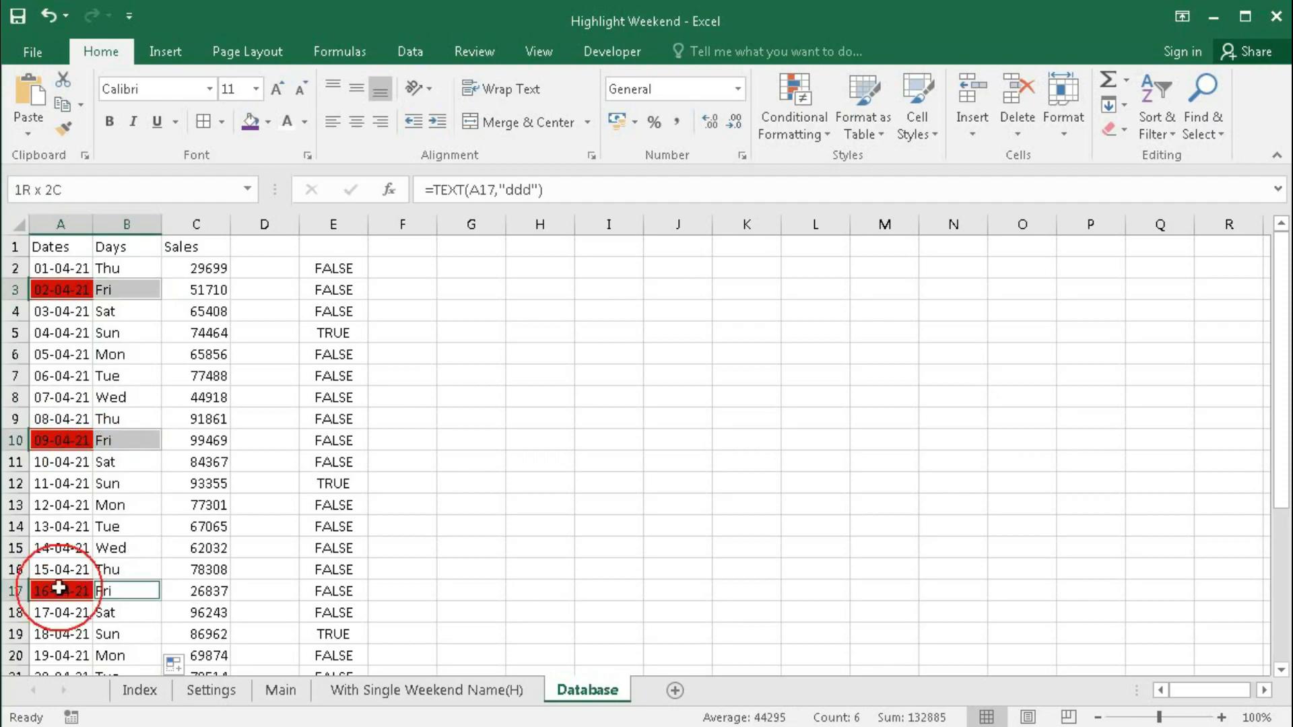
scroll(101, 572, "down", 3)
left_click_drag(107, 548, 64, 548)
scroll(104, 546, "down", 3)
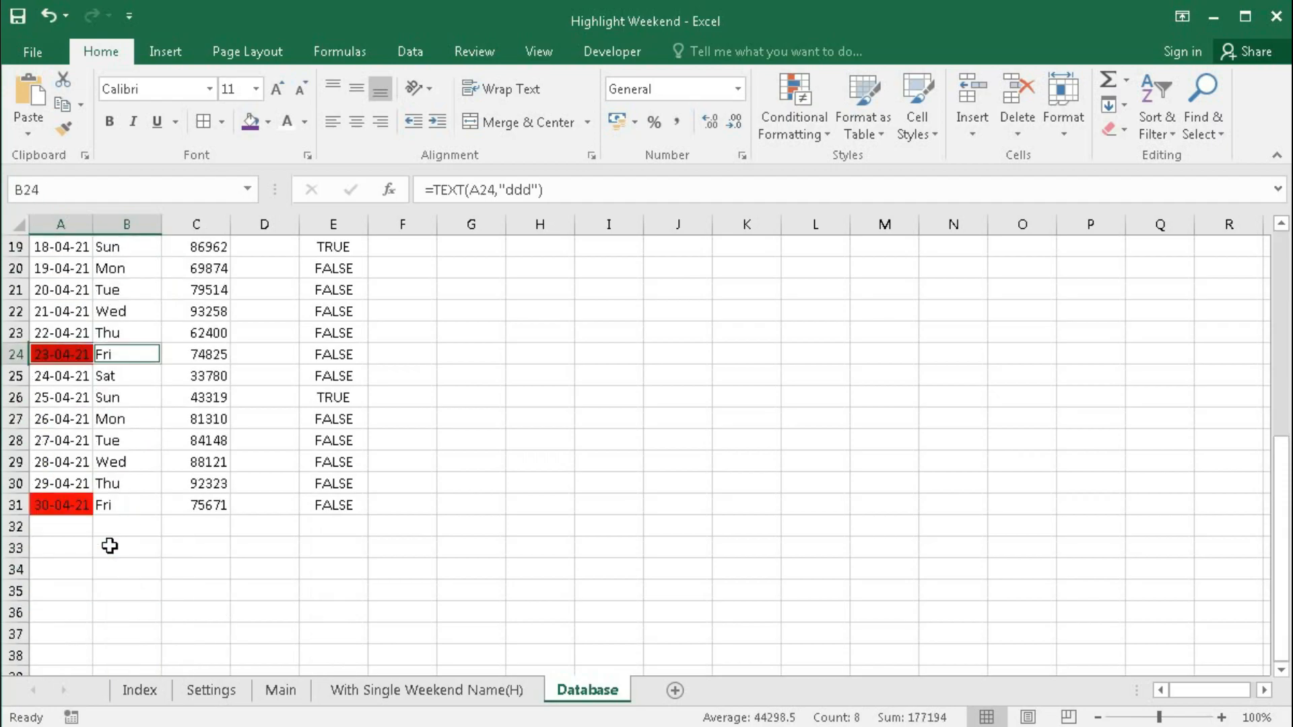
left_click_drag(127, 505, 50, 503)
scroll(101, 512, "up", 6)
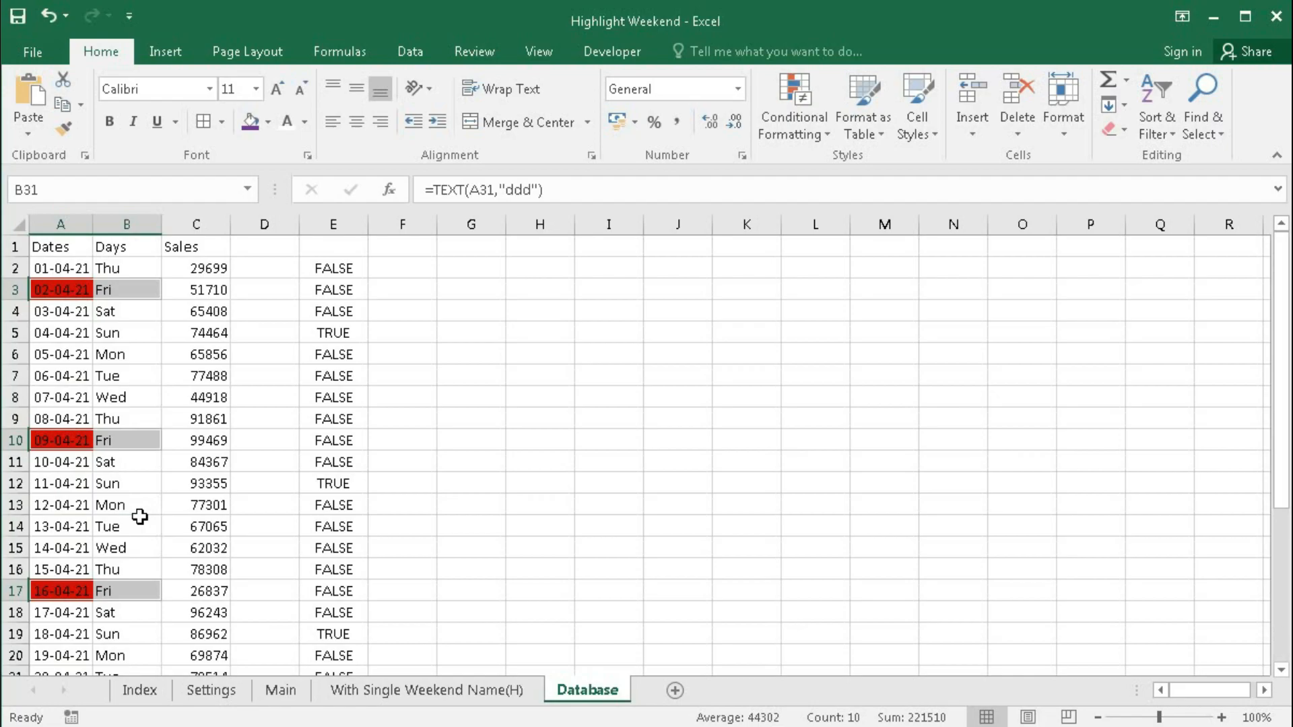
Switch to the With Single Weekend Name(H) sheet and set the attendance month to January.
left_click(412, 691)
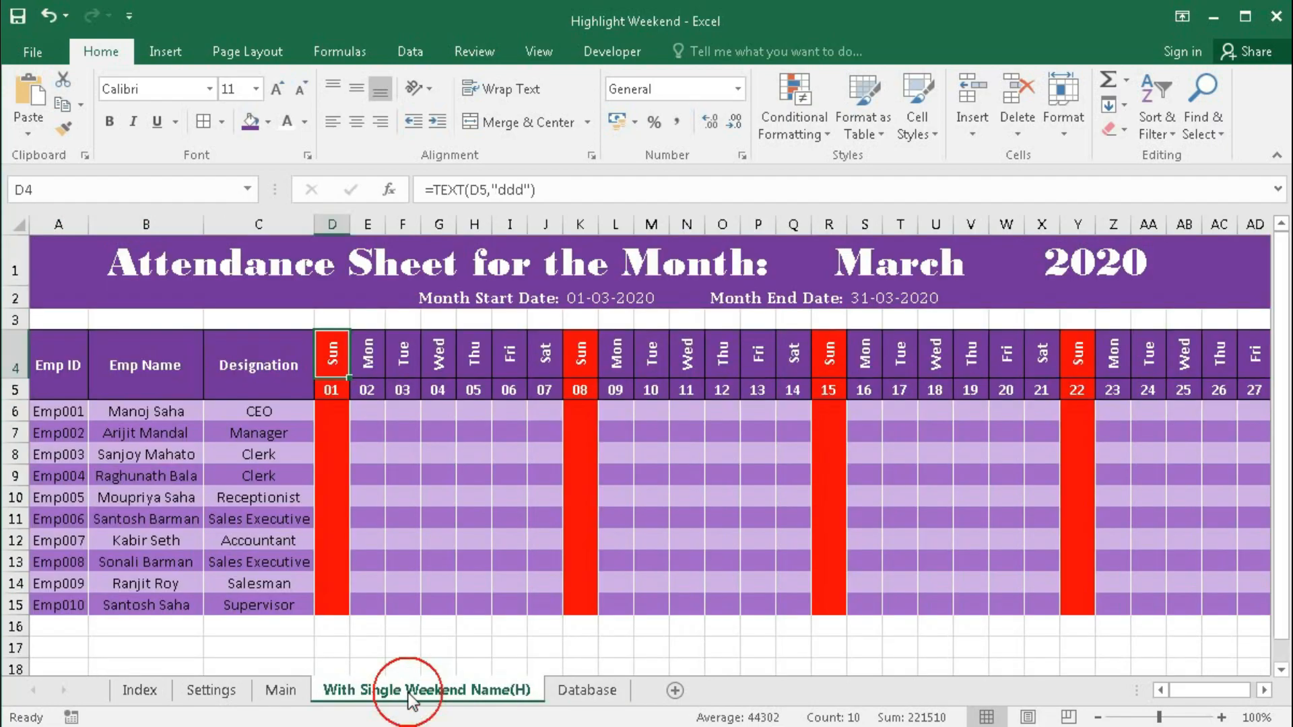
left_click(400, 479)
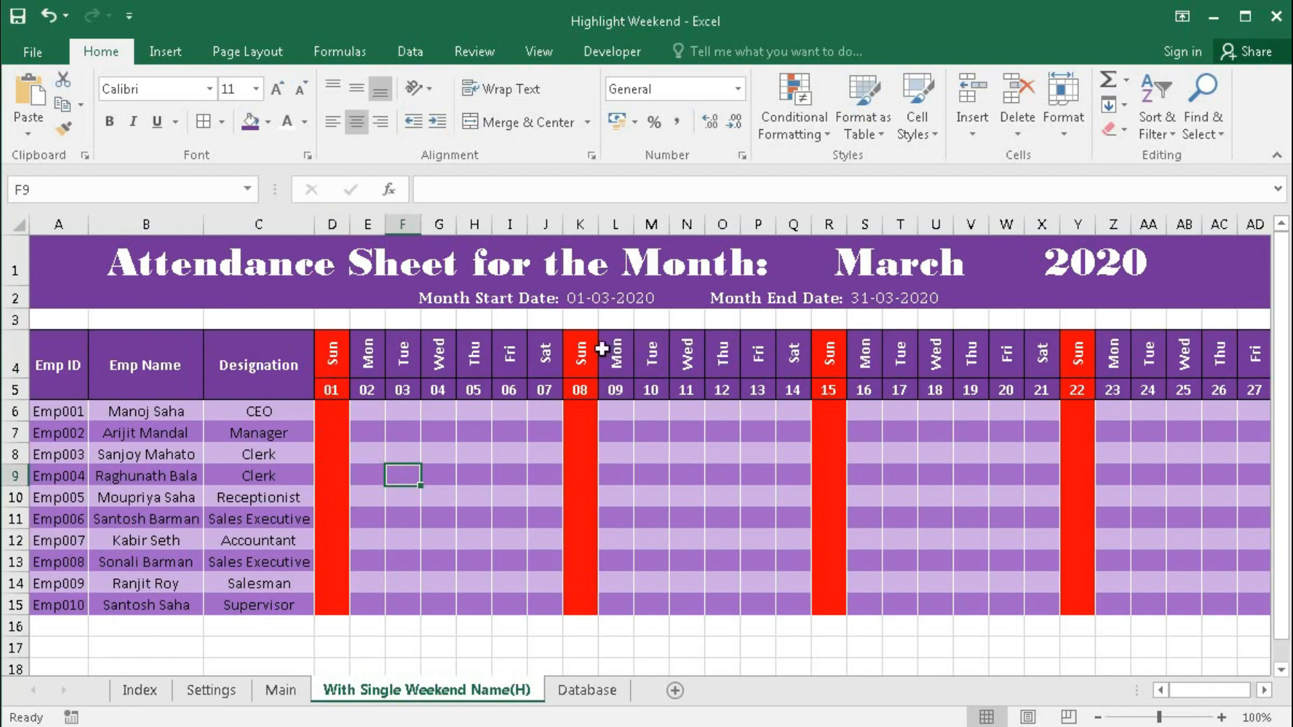
left_click(859, 268)
left_click(1032, 276)
scroll(1027, 317, "up", 1)
left_click(908, 294)
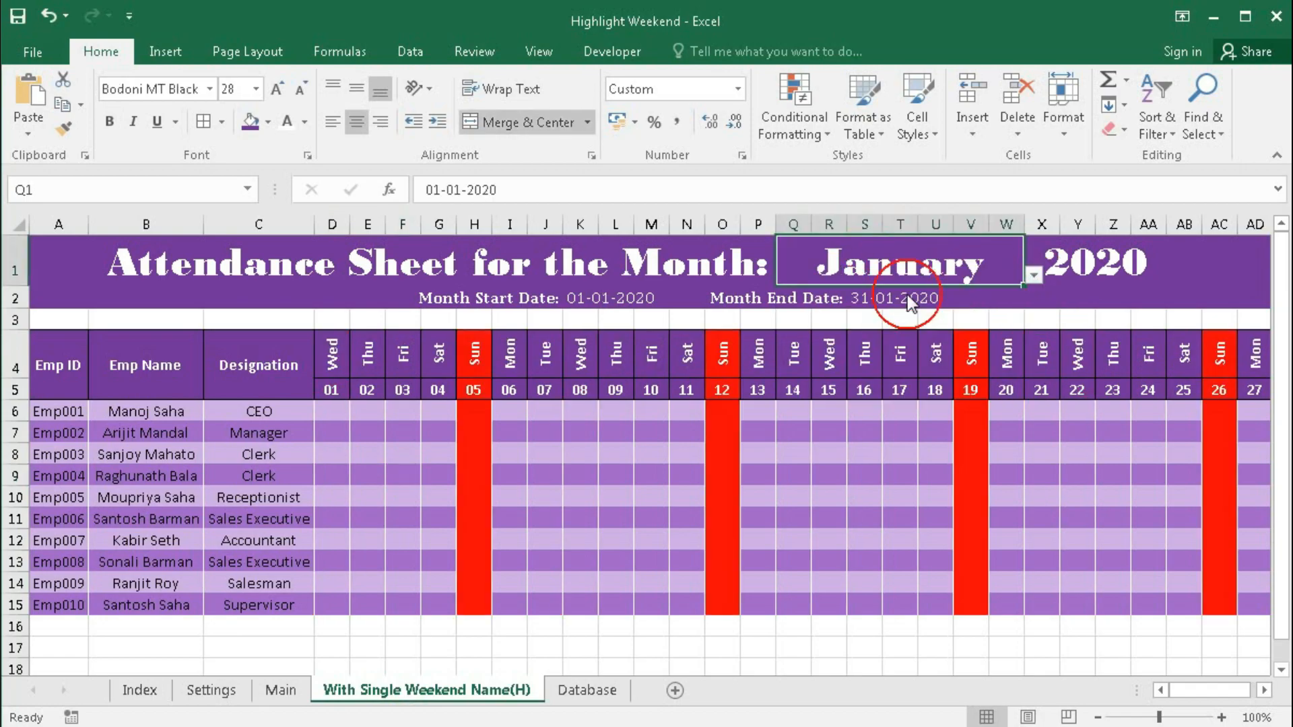
Delete the existing conditional formatting rule that applies to cell H10 of the attendance grid.
left_click(481, 500)
left_click(814, 134)
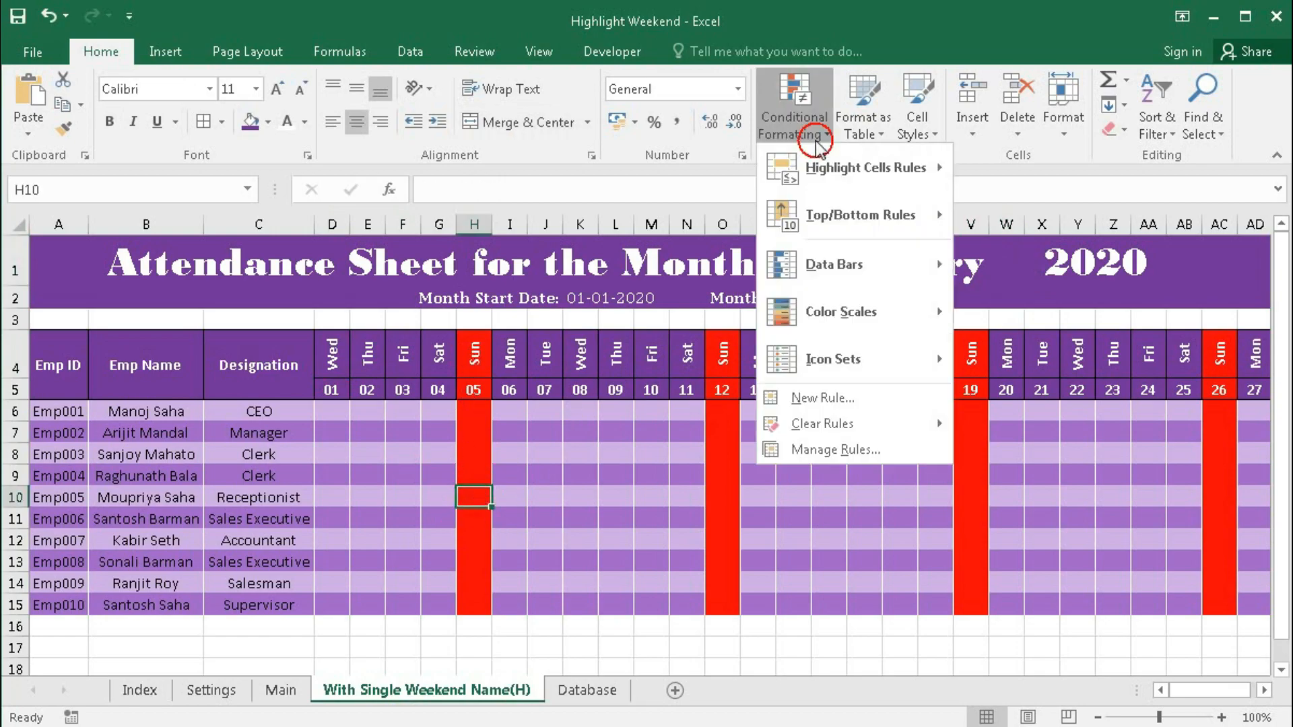
left_click(798, 451)
left_click(644, 343)
left_click(684, 299)
left_click(829, 507)
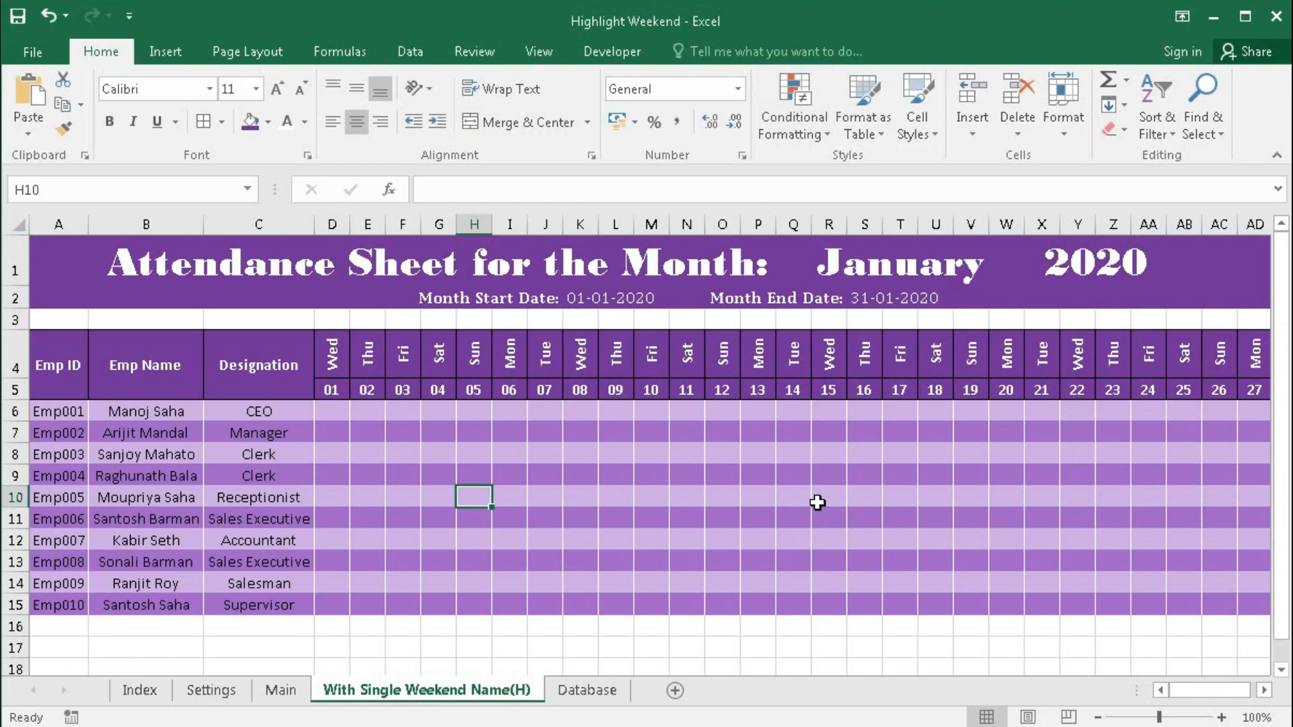
Start a new conditional formatting rule for D6:AH15 that uses a formula to determine which cells to format.
left_click_drag(330, 407, 1227, 601)
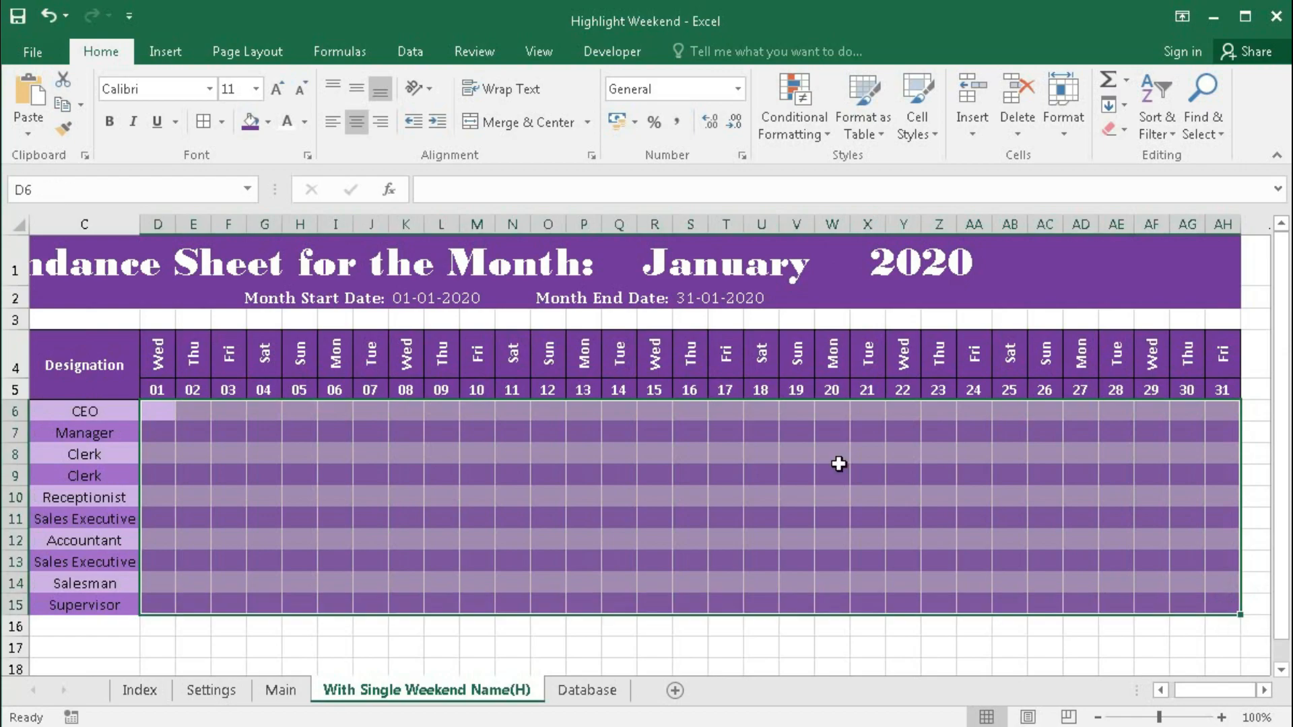
left_click(795, 124)
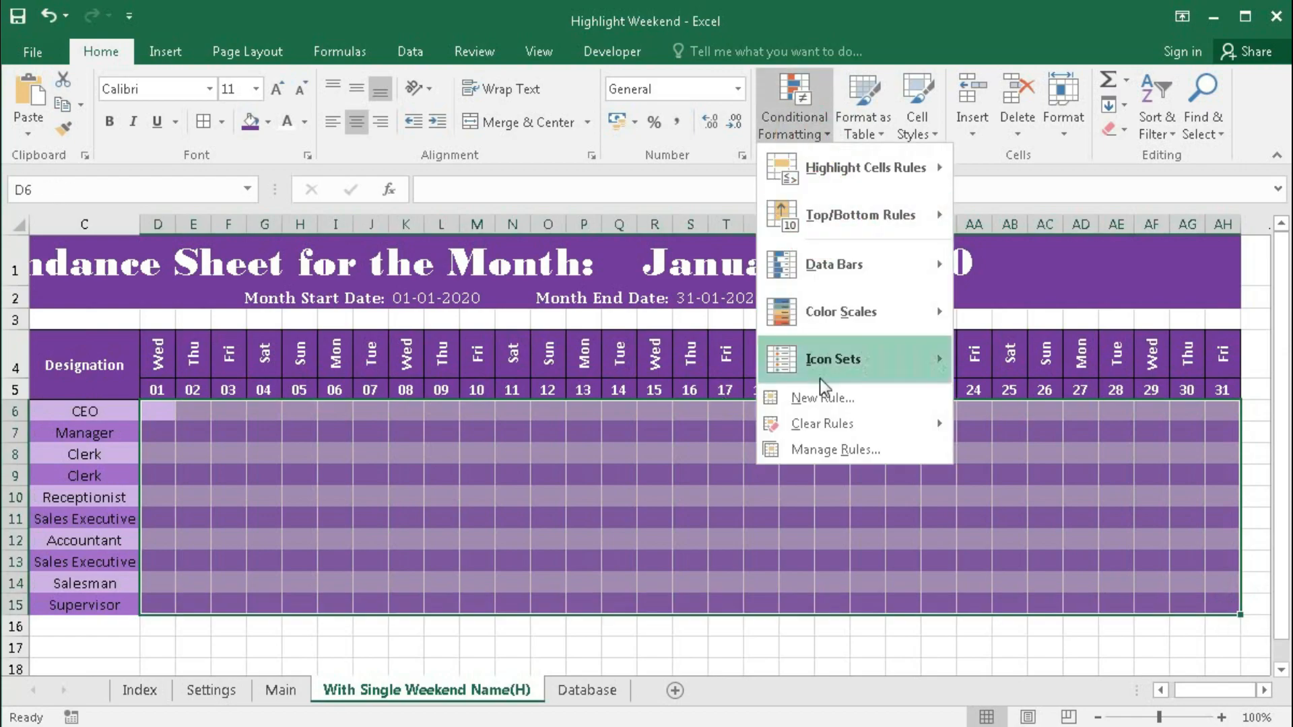
left_click(822, 447)
left_click(470, 292)
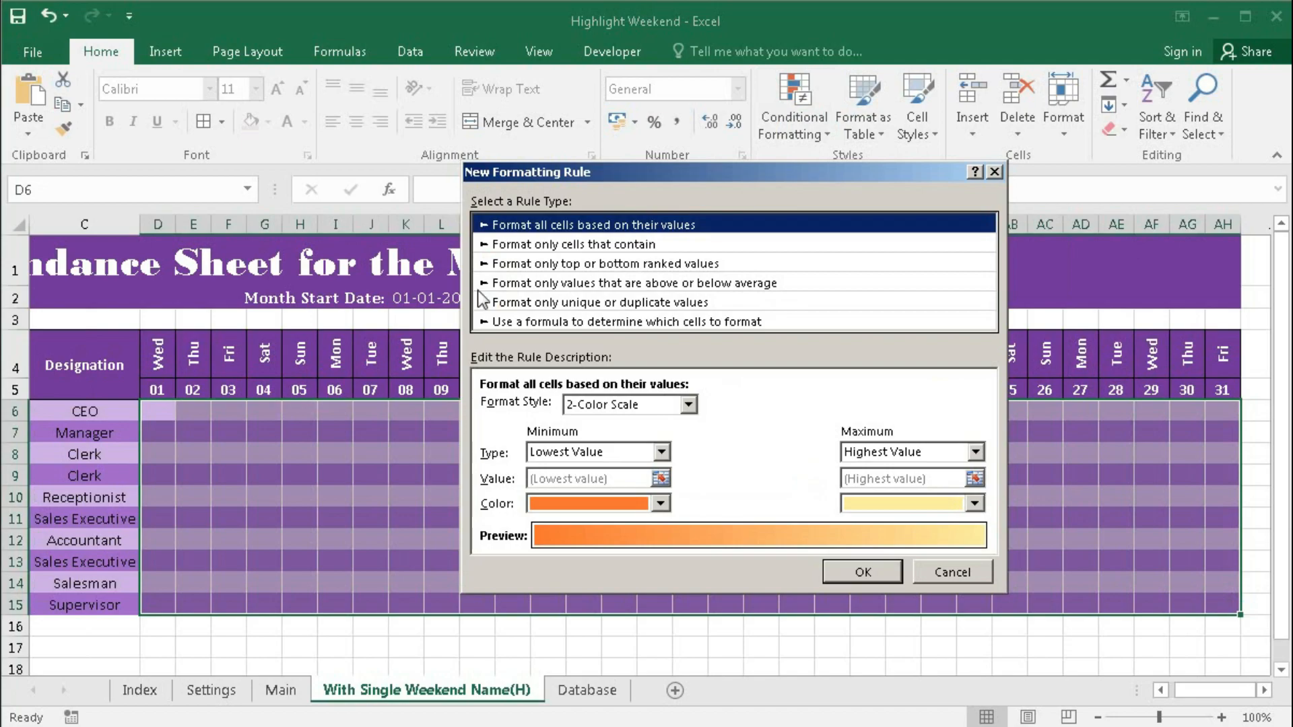
left_click(540, 322)
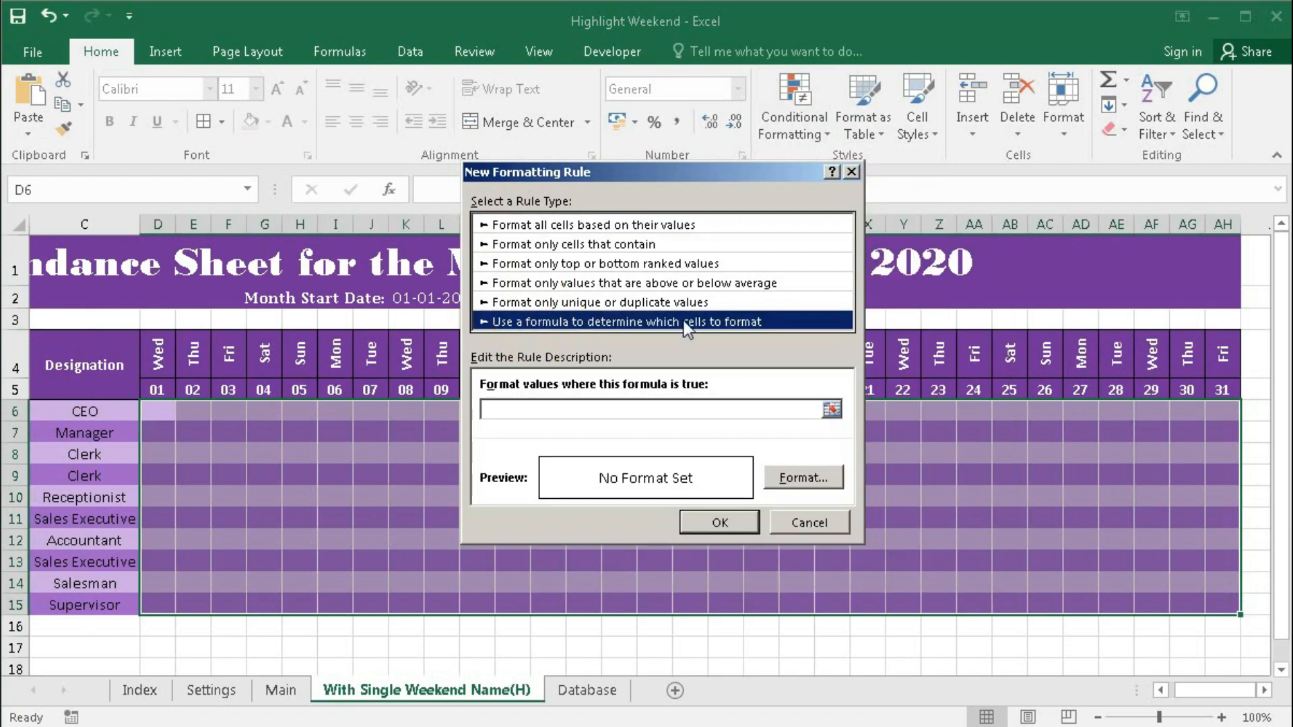
Enter =D$4="Sun" as the new rule's formula, keeping the column relative and the row absolute.
left_click(510, 408)
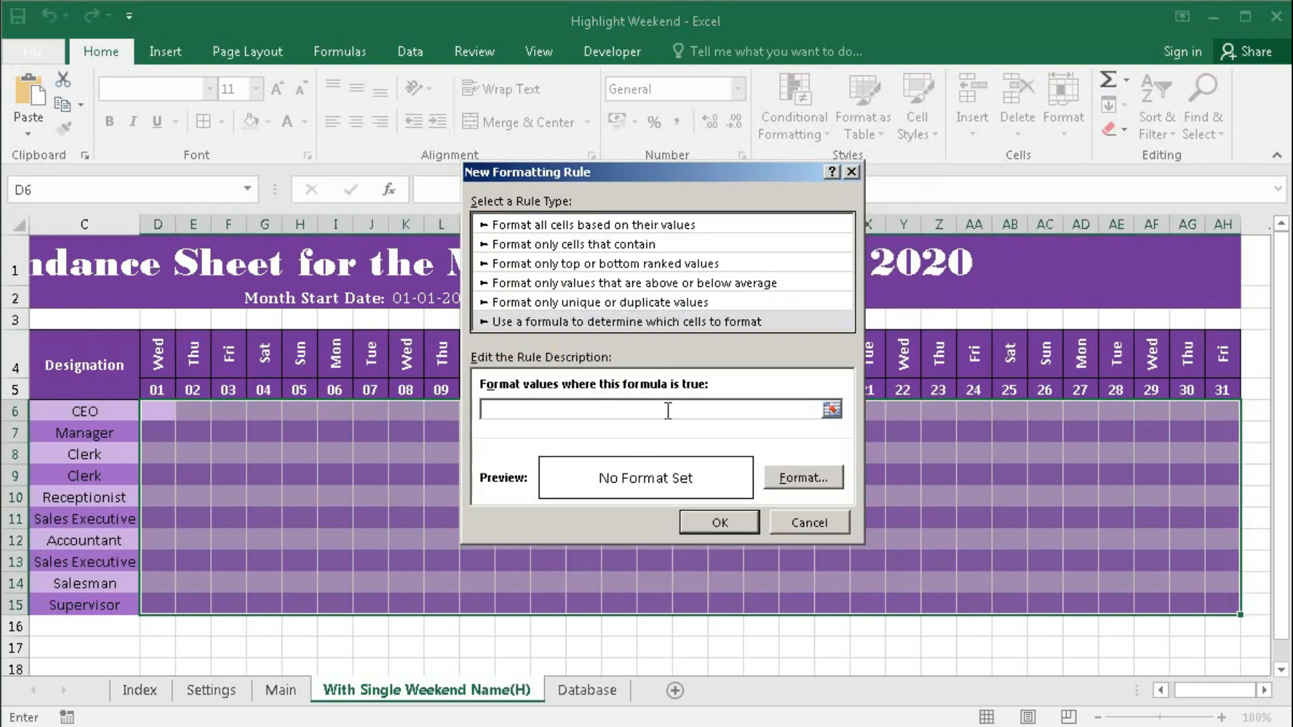
type("=")
left_click(157, 363)
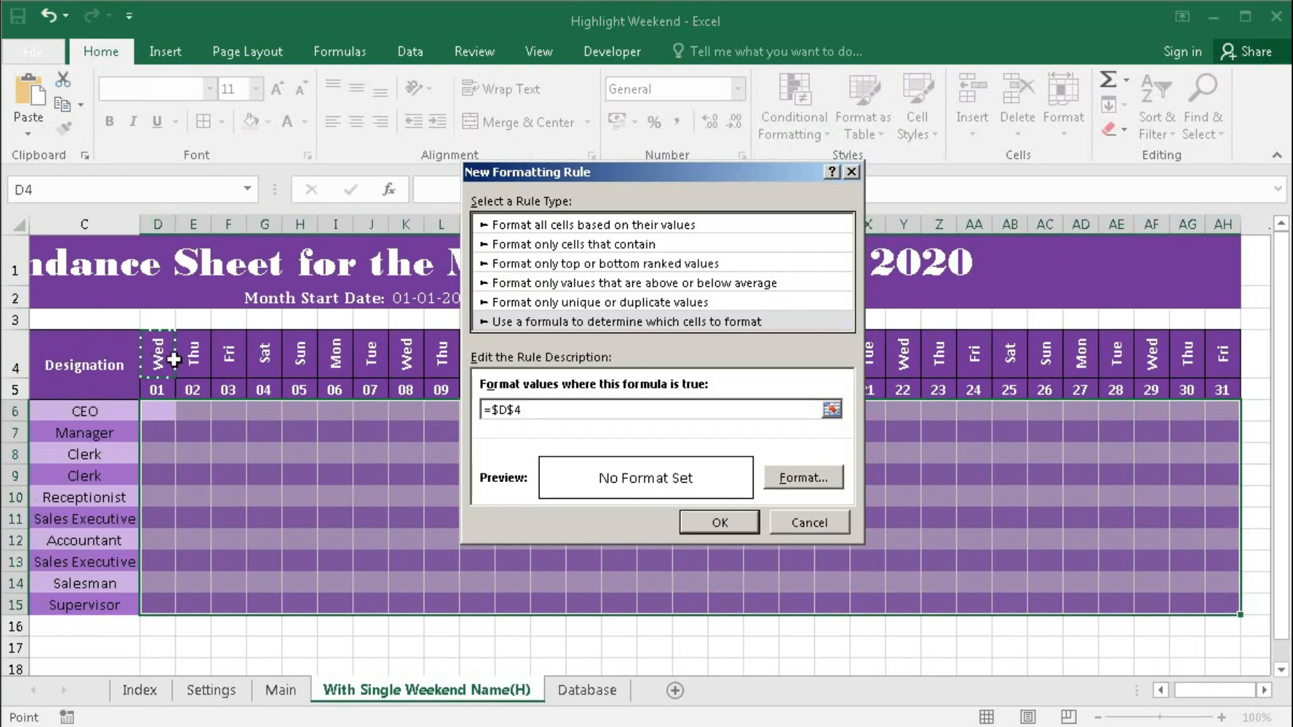
key("F4")
type("'")
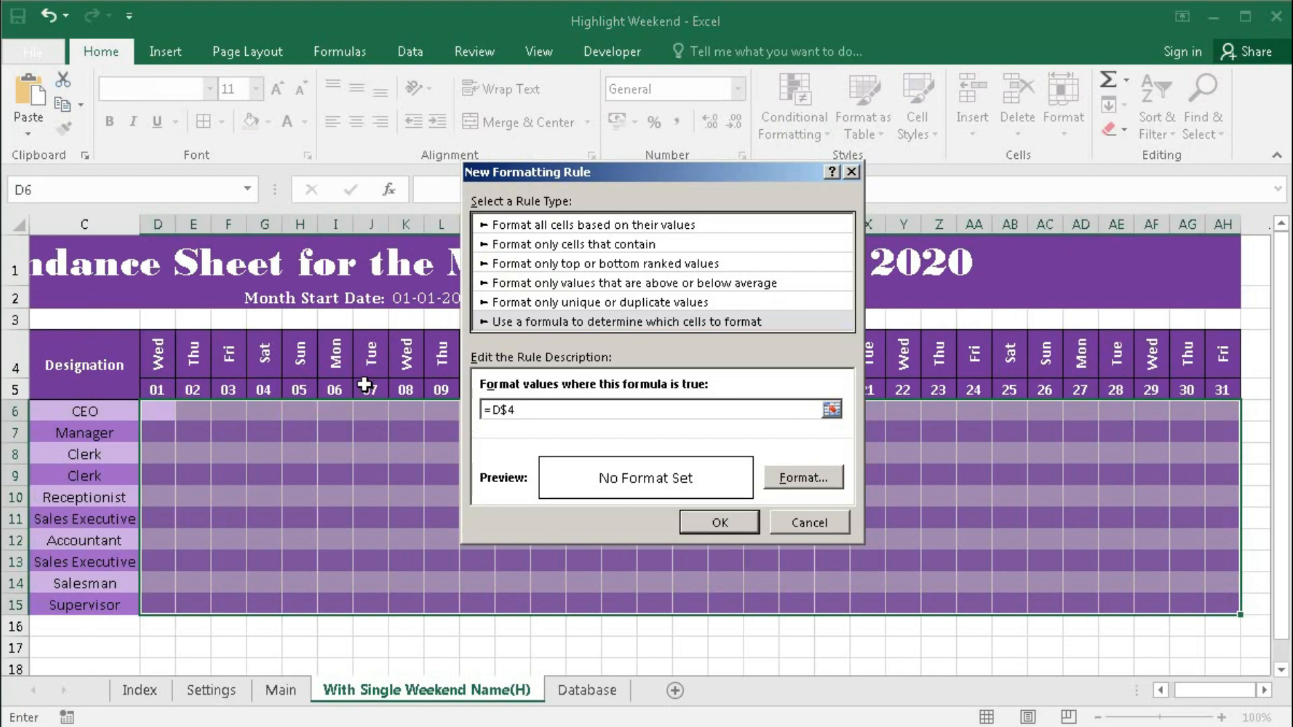
type("=\"Sun\"")
Set the rule's format to a red fill with a white outline border.
left_click(794, 478)
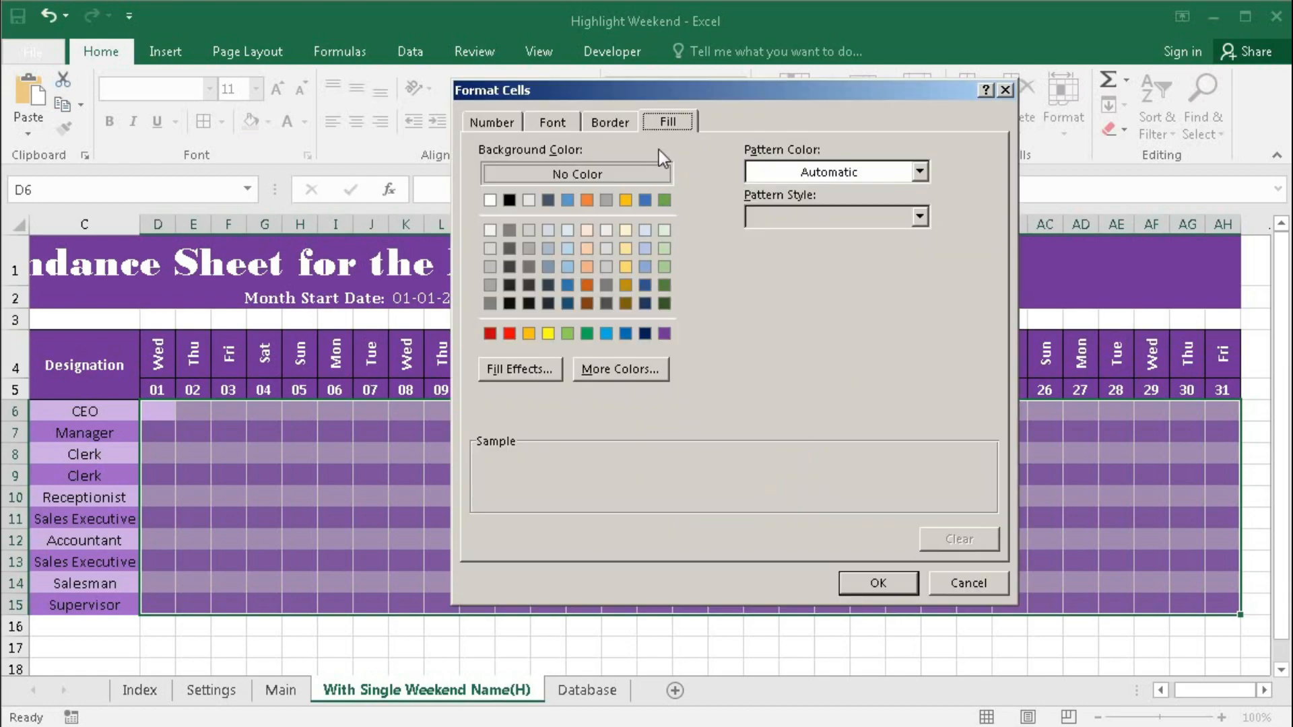
left_click(510, 333)
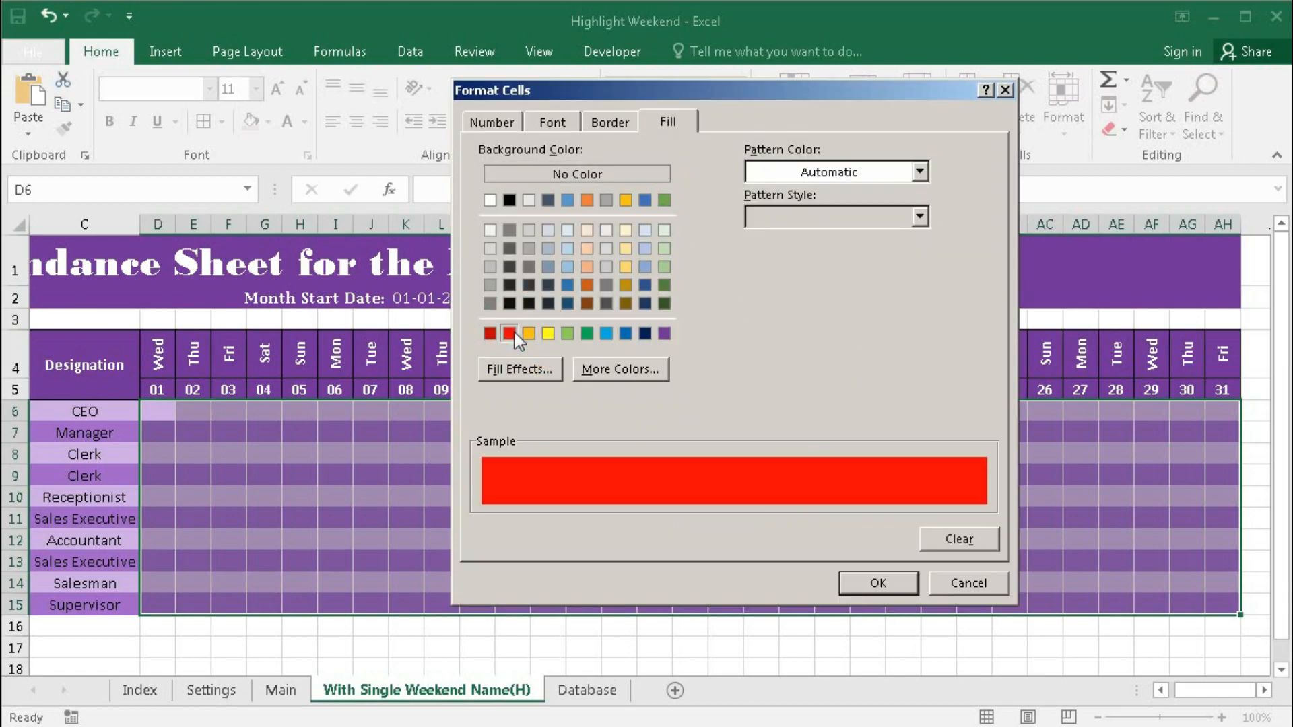
left_click(610, 122)
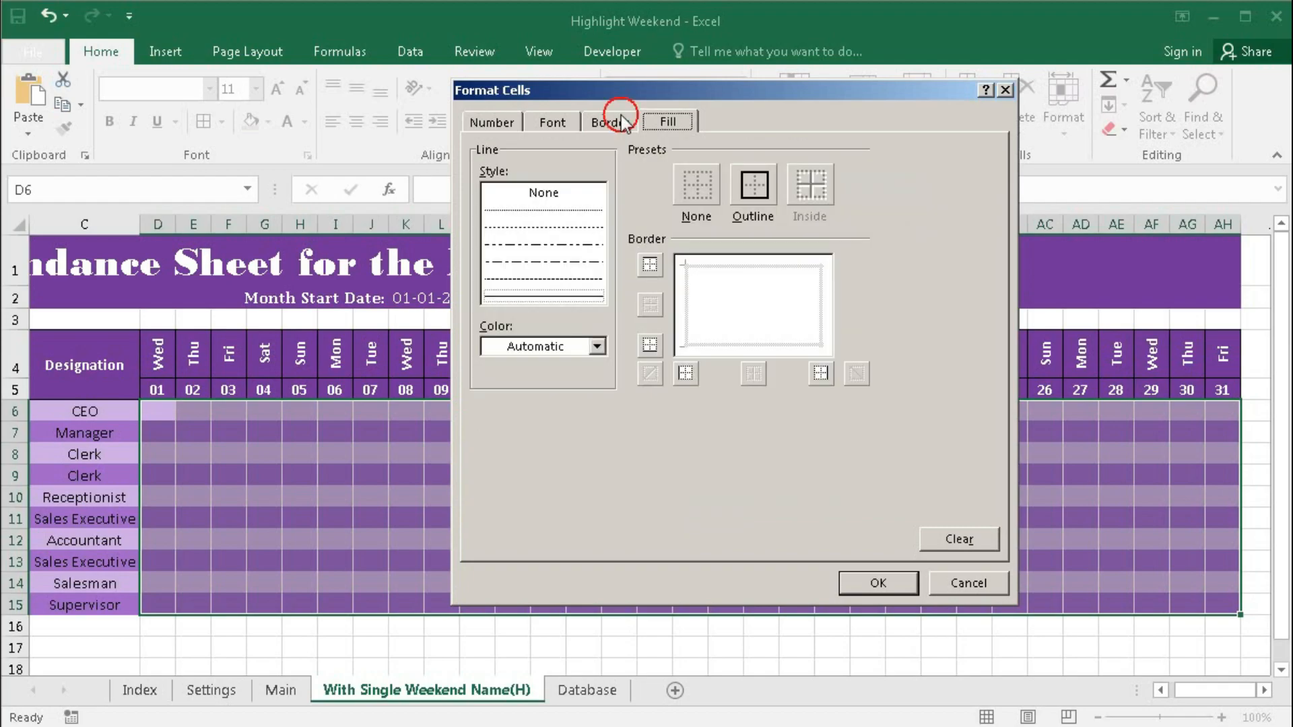
left_click(598, 347)
left_click(491, 419)
left_click(755, 185)
left_click(859, 583)
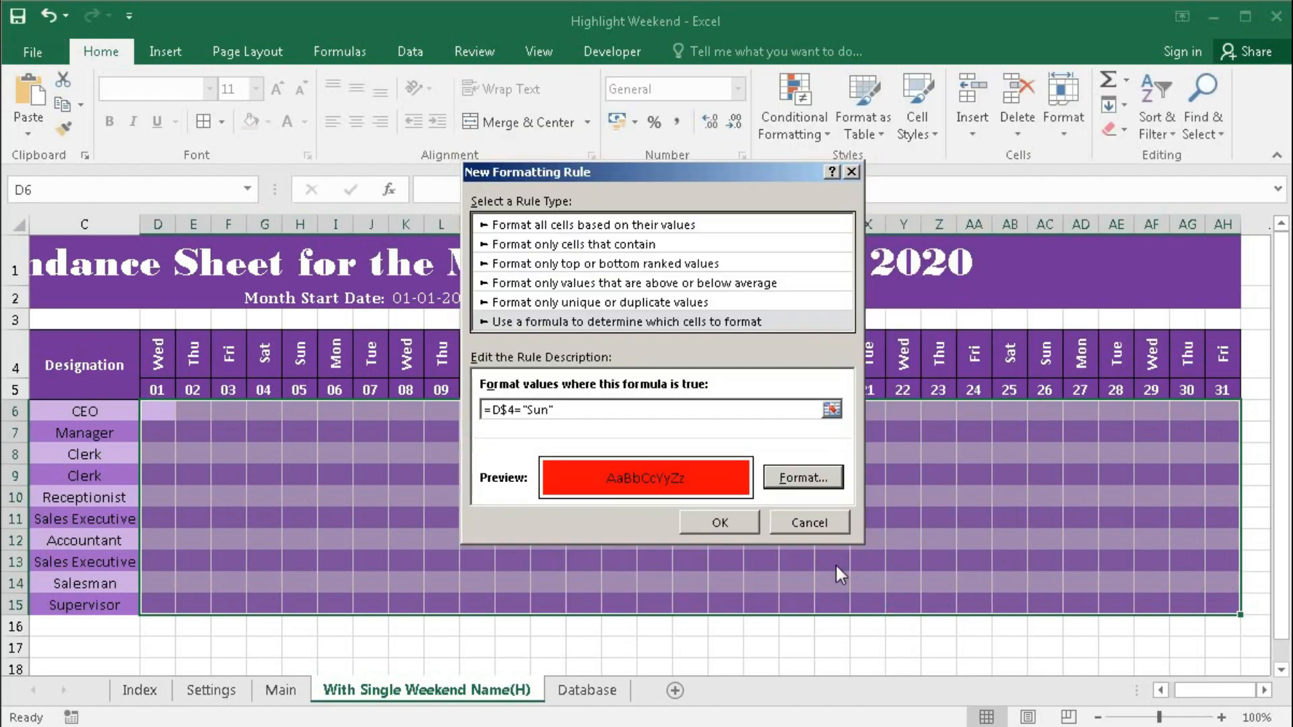
Create the Sunday rule, apply it to D6:AH15, and move the Rules Manager aside to expose the grid.
left_click(722, 527)
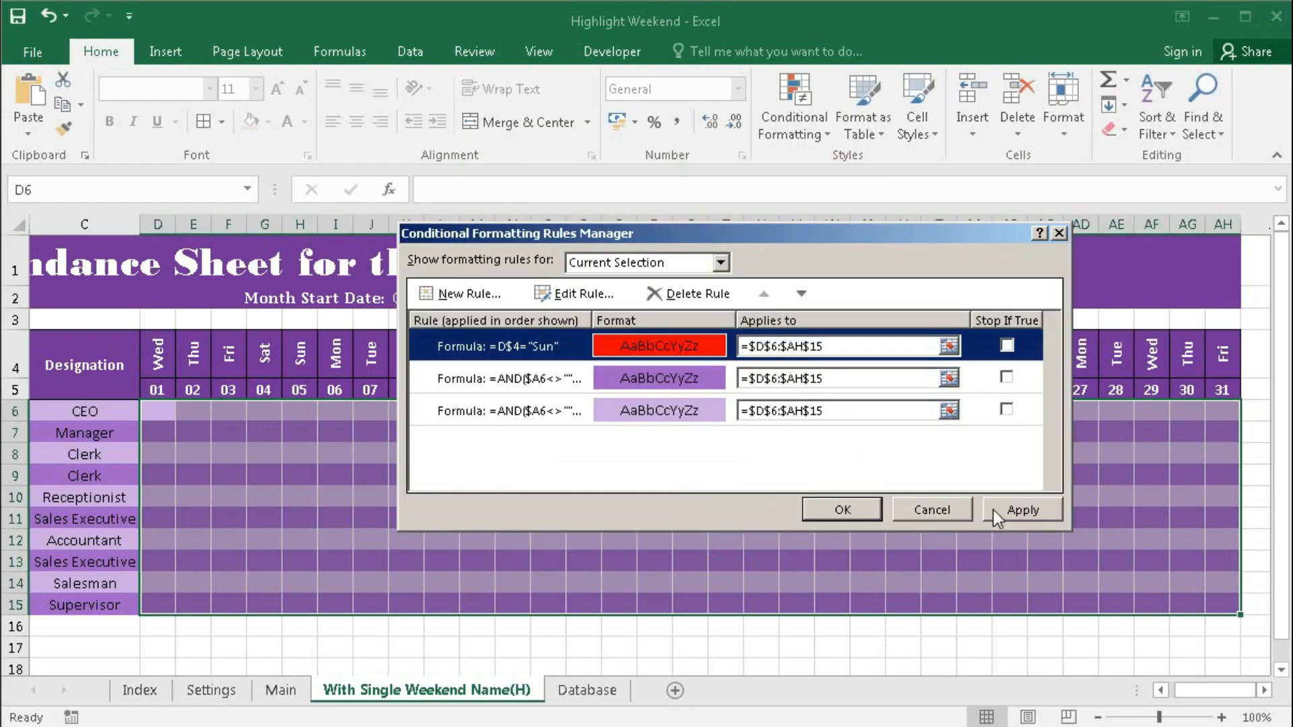
left_click(995, 510)
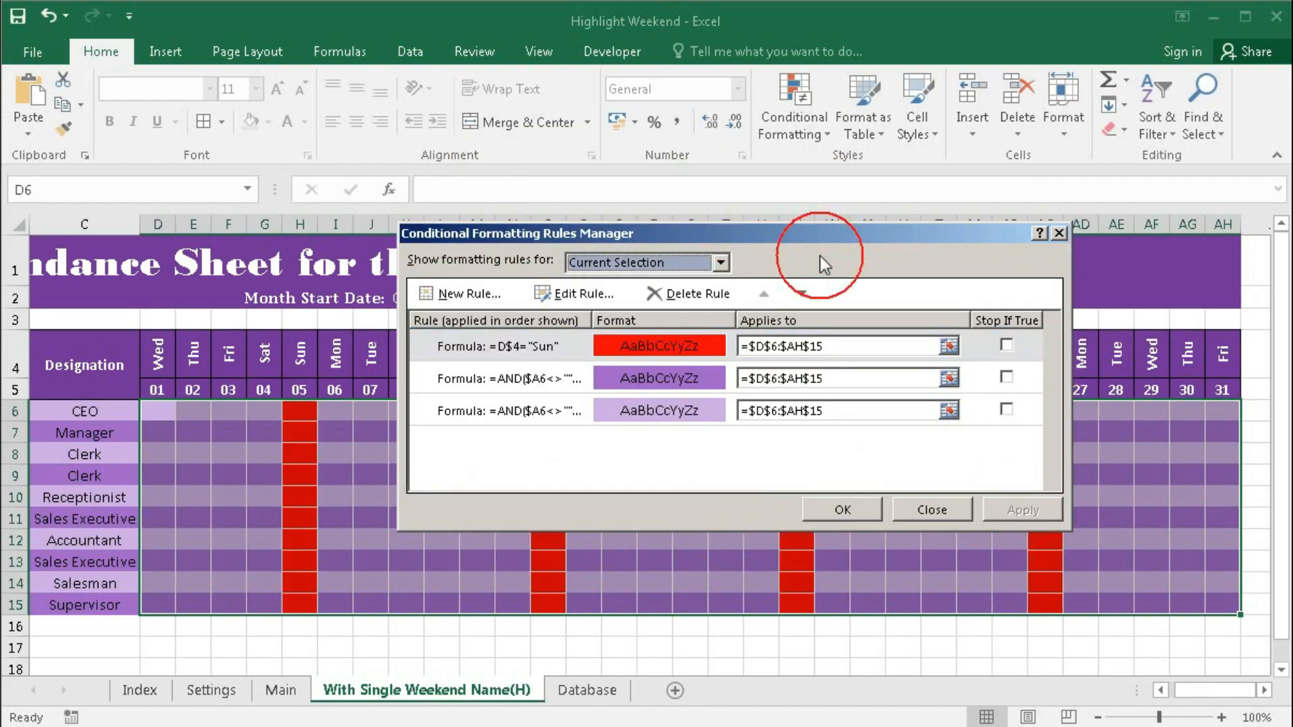
left_click_drag(803, 256, 961, 278)
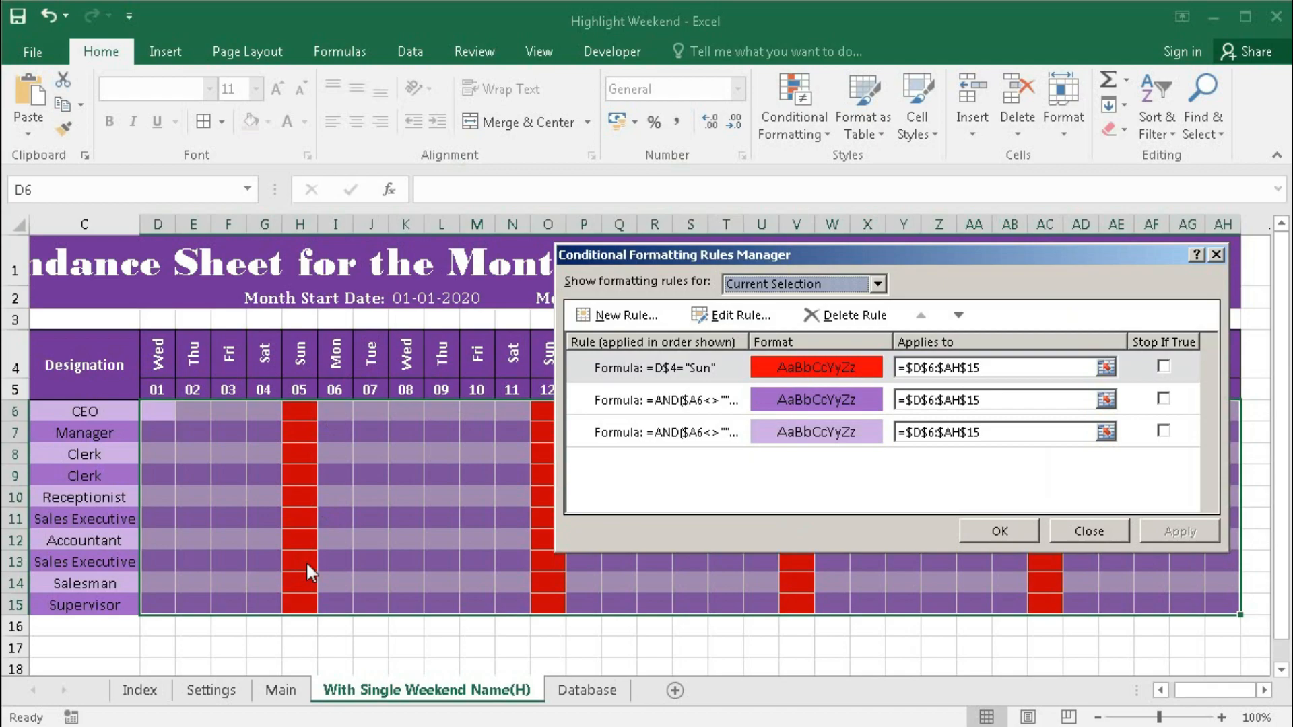
Edit the Sunday rule and start an OR( function in front of its D$4="Sun" condition.
left_click(657, 370)
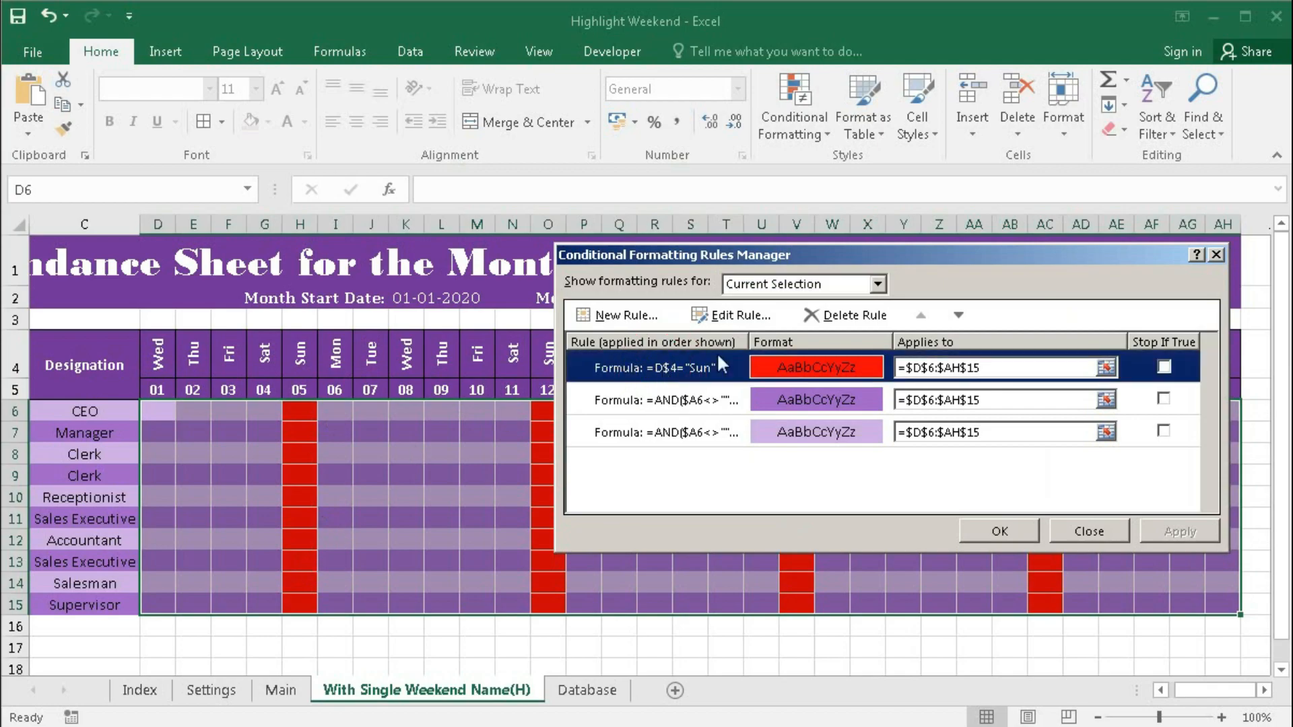
left_click(732, 316)
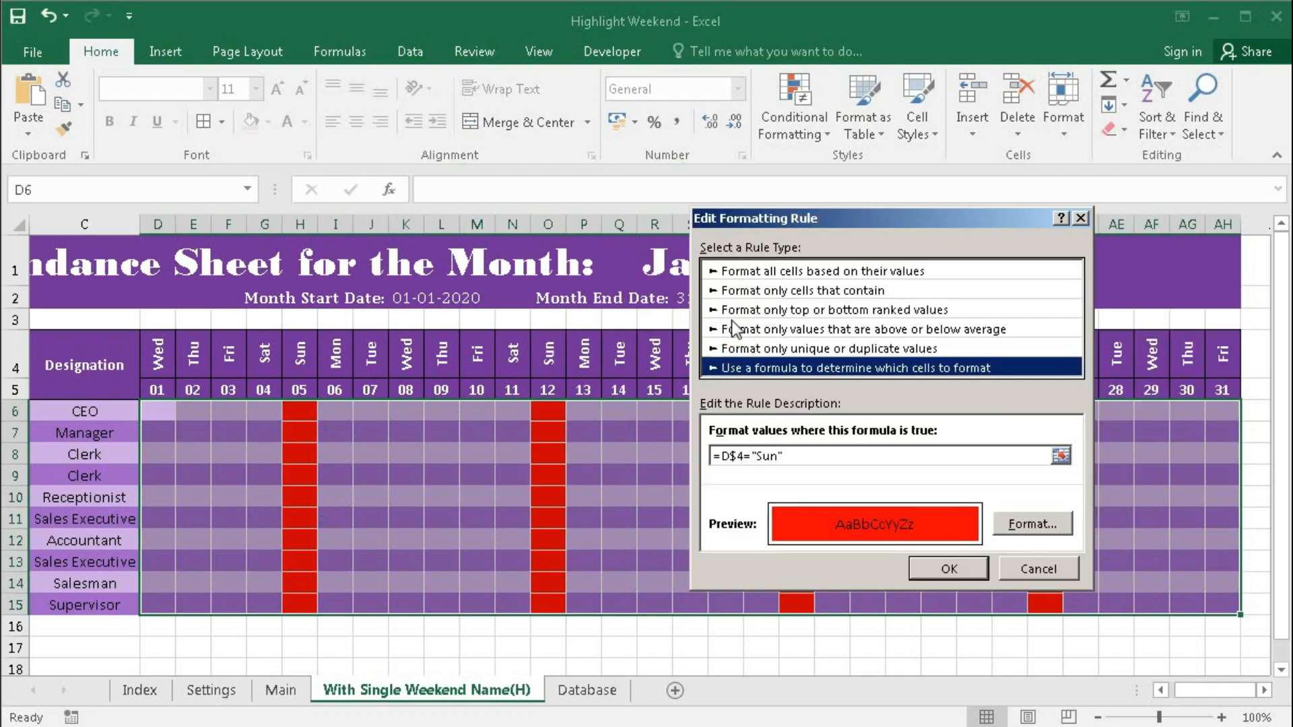
left_click_drag(727, 456, 820, 462)
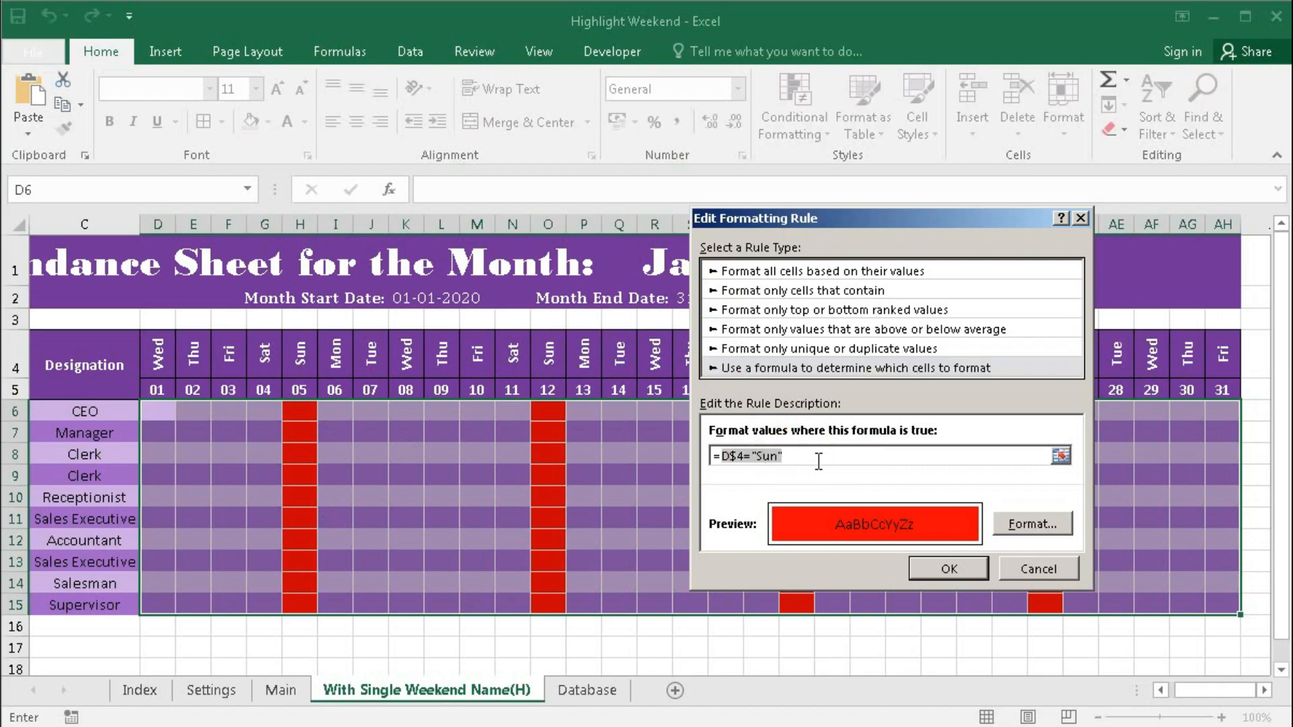
left_click(717, 457)
left_click(720, 455)
type("or(")
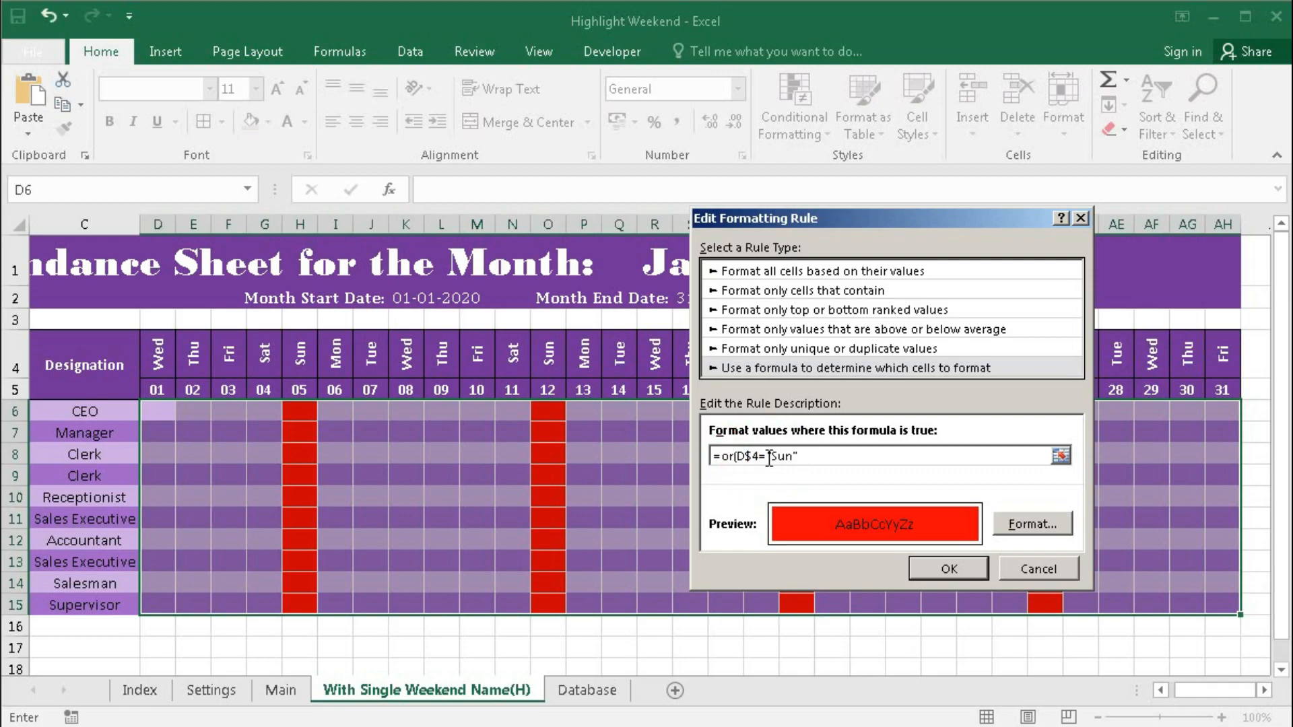
Add D$4="Sat" as the second condition of the OR formula and apply the edited rule.
left_click(809, 456)
type(",")
key("ctrl+v")
left_click_drag(836, 456, 856, 461)
type("Sat")
left_click(961, 565)
left_click(1155, 533)
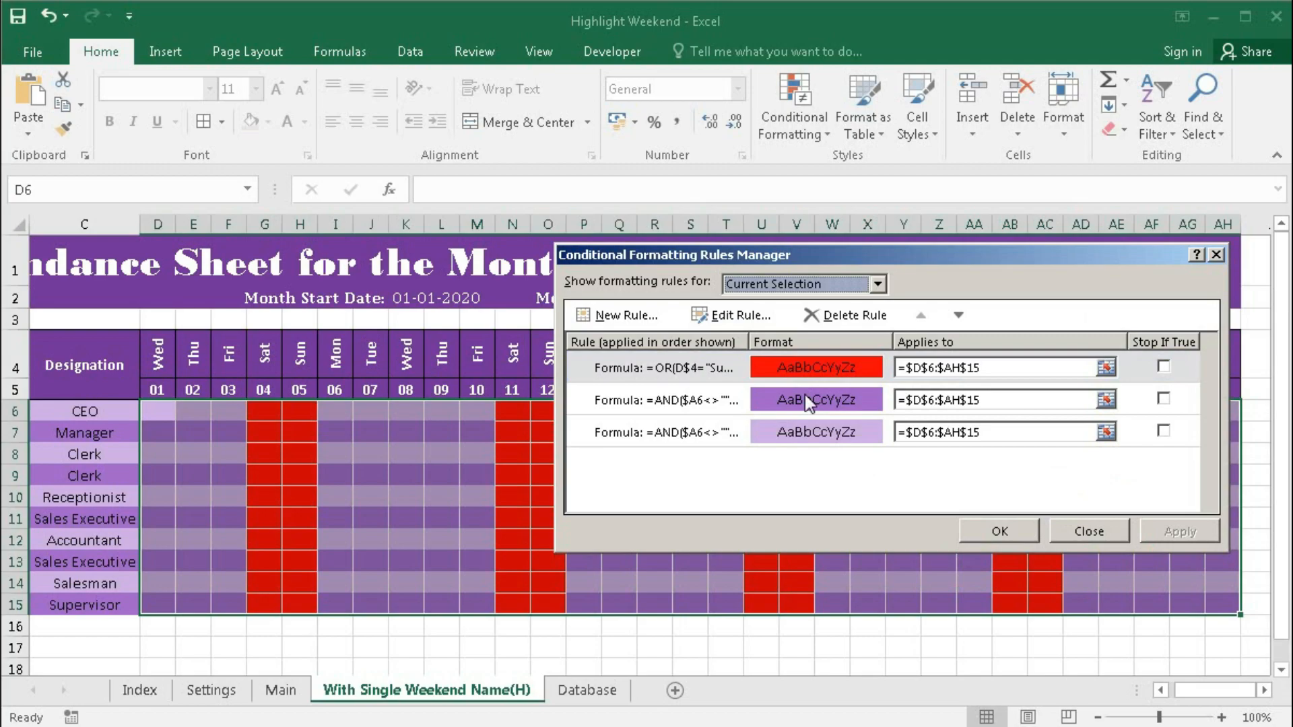
Edit the OR rule so its first condition tests for "Fri", and remove the second condition.
left_click(762, 363)
left_click(734, 316)
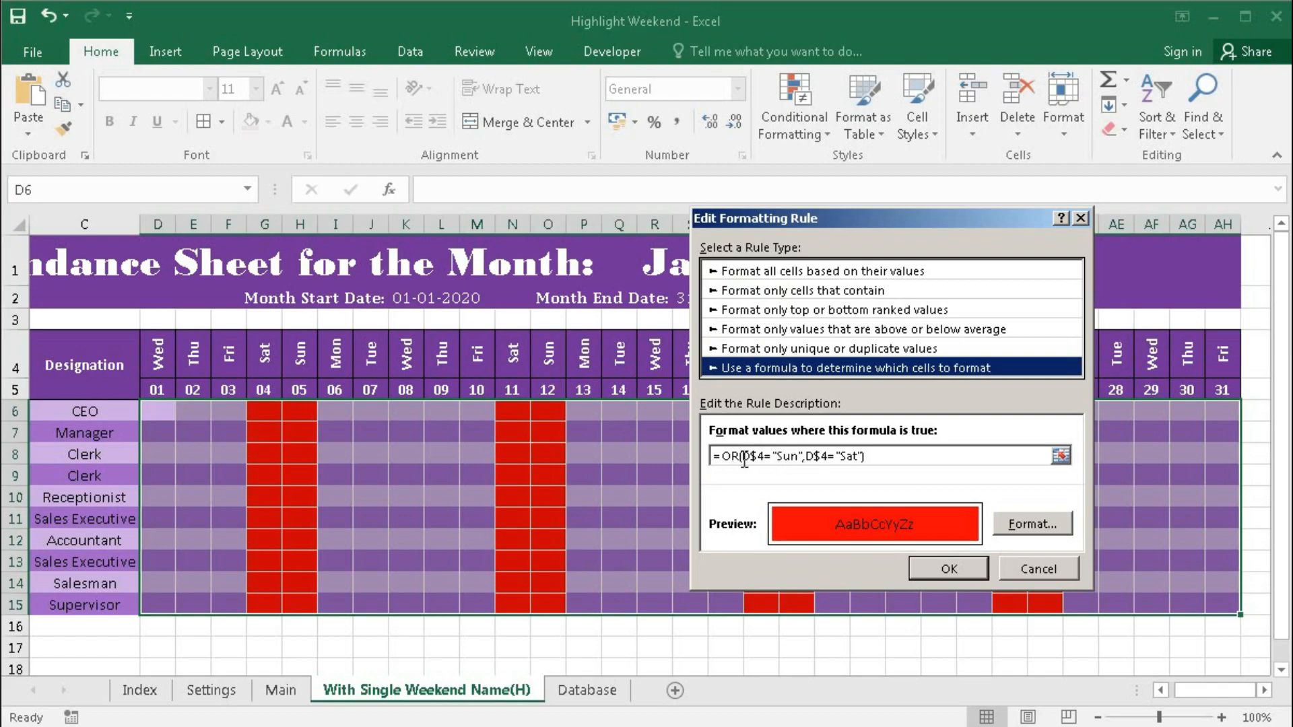
left_click_drag(776, 456, 797, 456)
type("Fri")
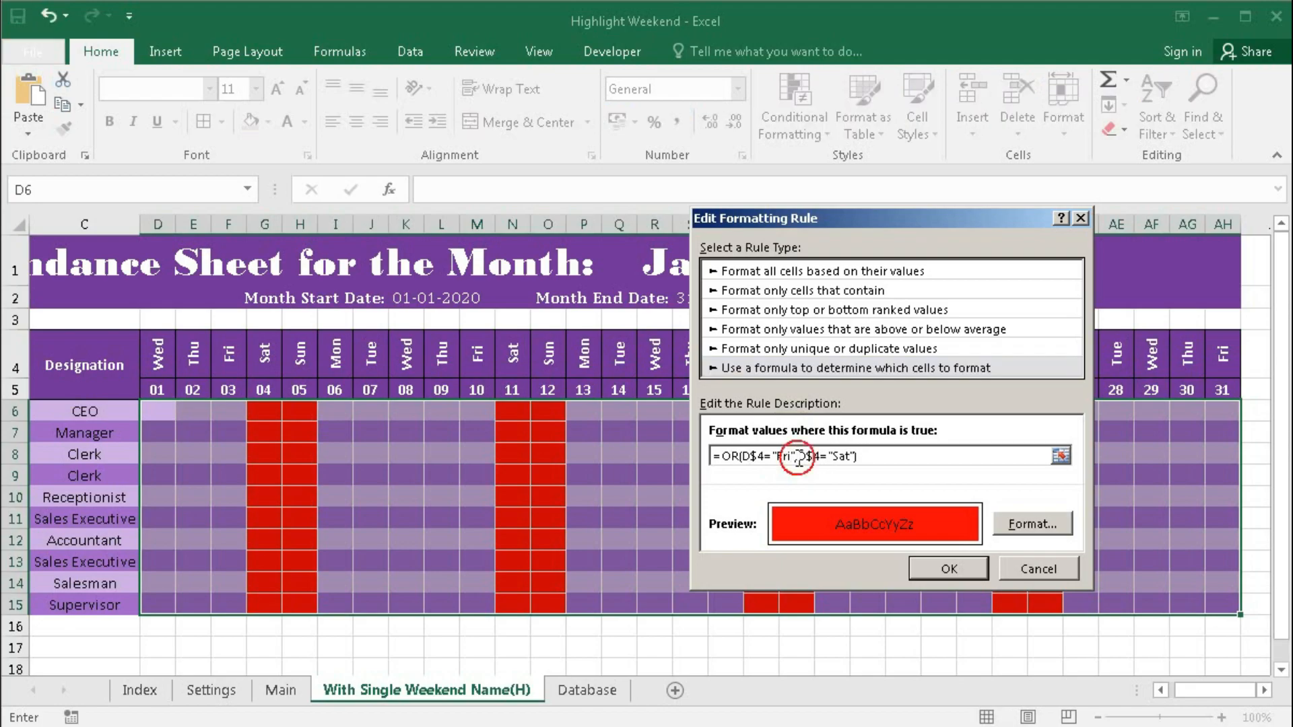
left_click_drag(798, 456, 906, 455)
key("BackSpace")
key("BackSpace")
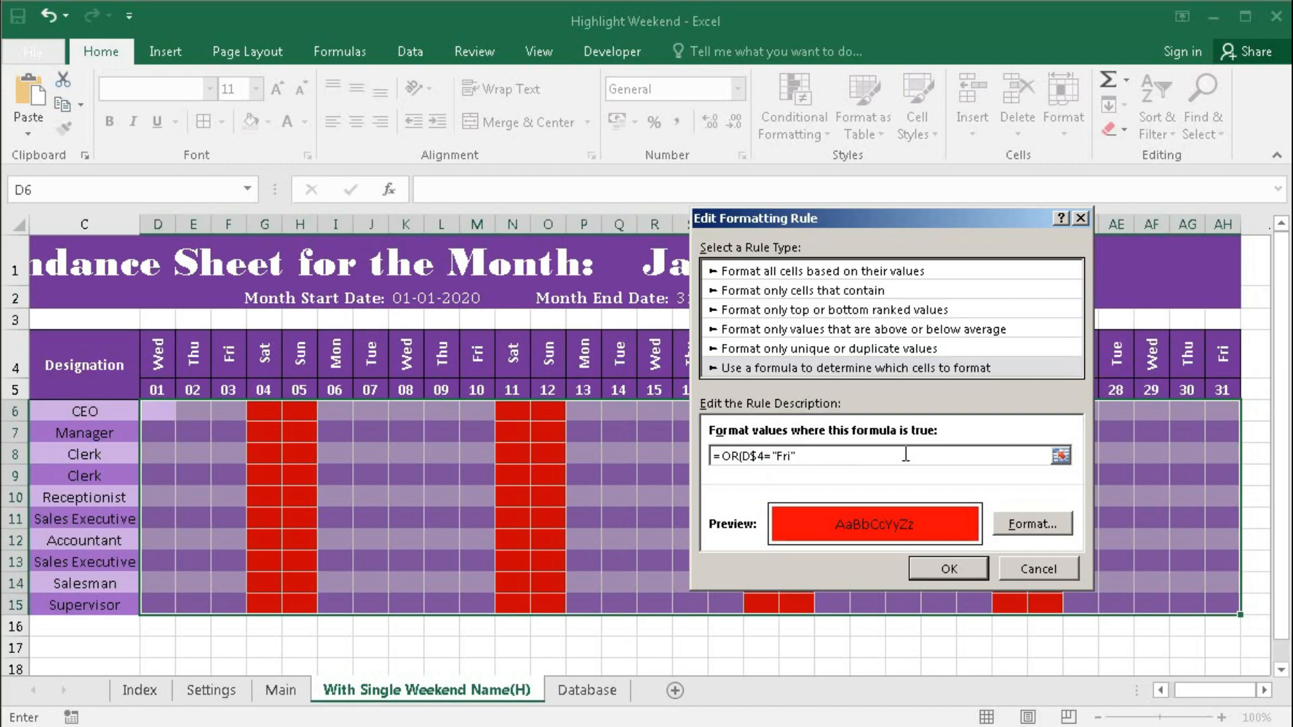
Remove the OR wrapper so the rule's formula is =D$4="Fri", and apply it.
left_click(744, 456)
key("BackSpace")
key("BackSpace")
key("BackSpace")
left_click(958, 568)
left_click(1172, 529)
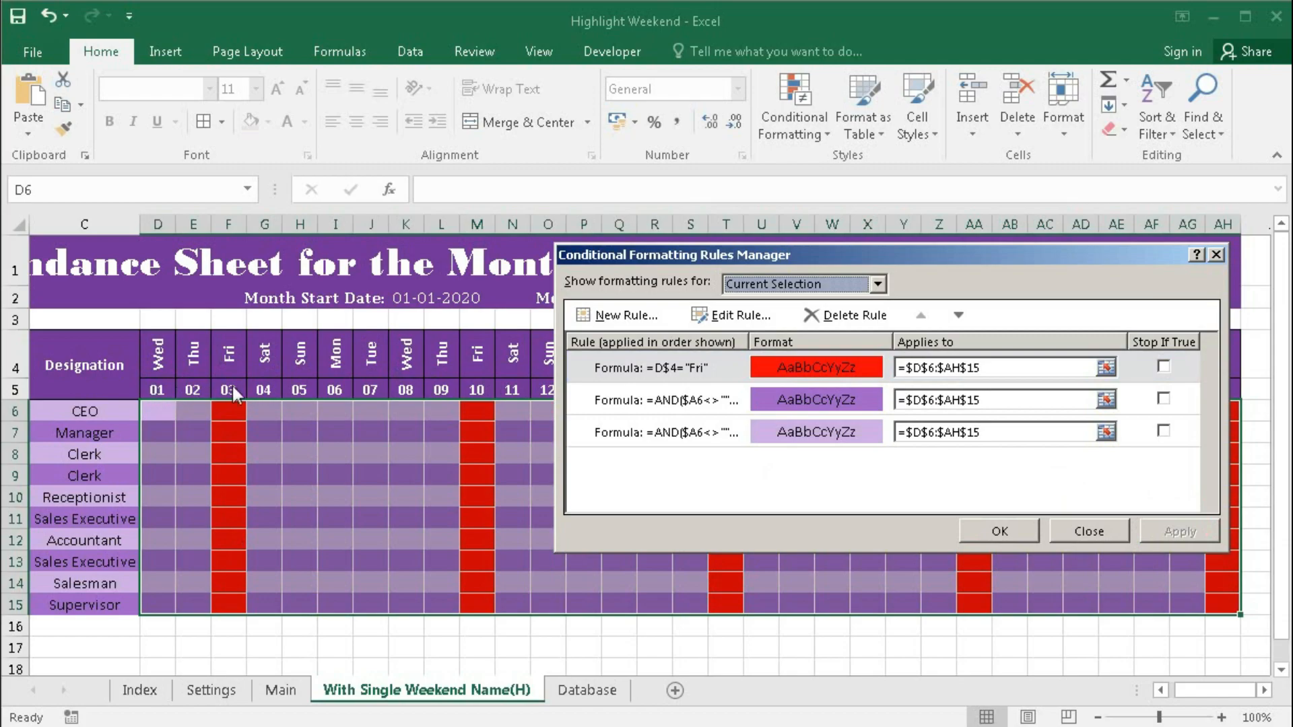
Replace the red rule's formula with =TEXT(D$5,"ddd")="Sat", based on the dates in row 5, and apply it.
left_click(674, 369)
left_click(734, 315)
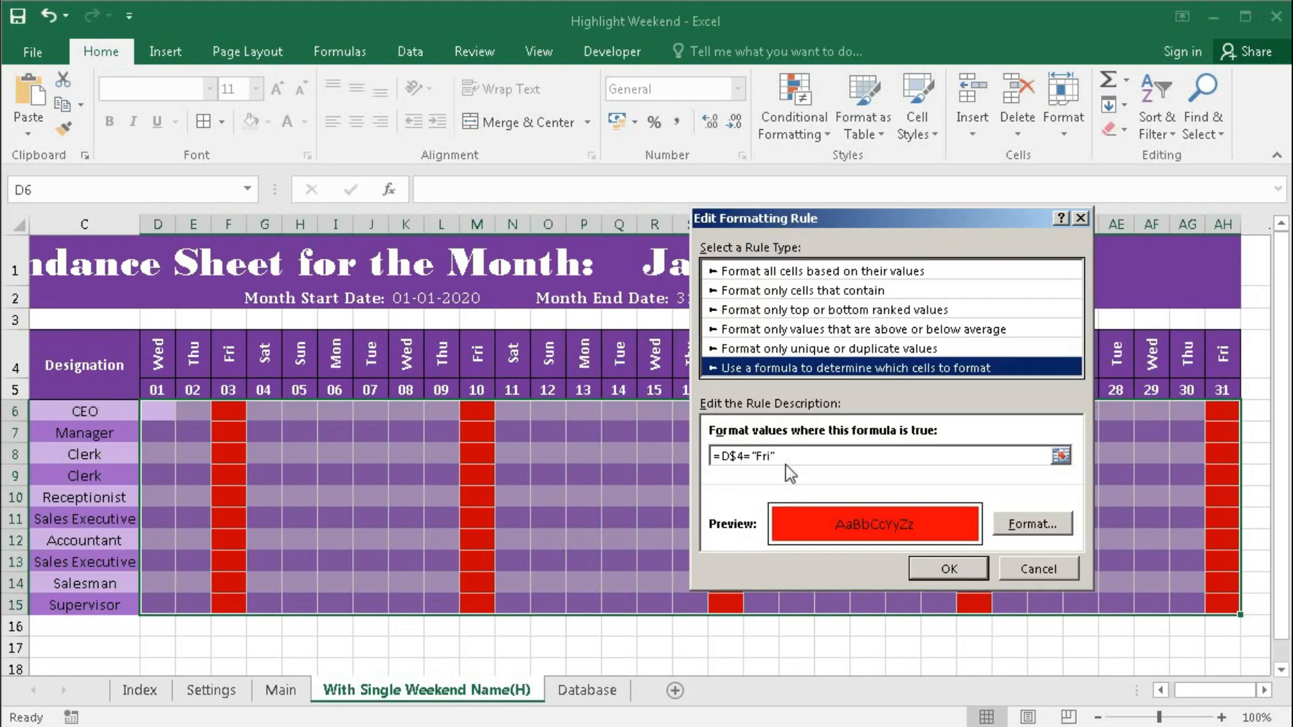
left_click(747, 455)
type("=")
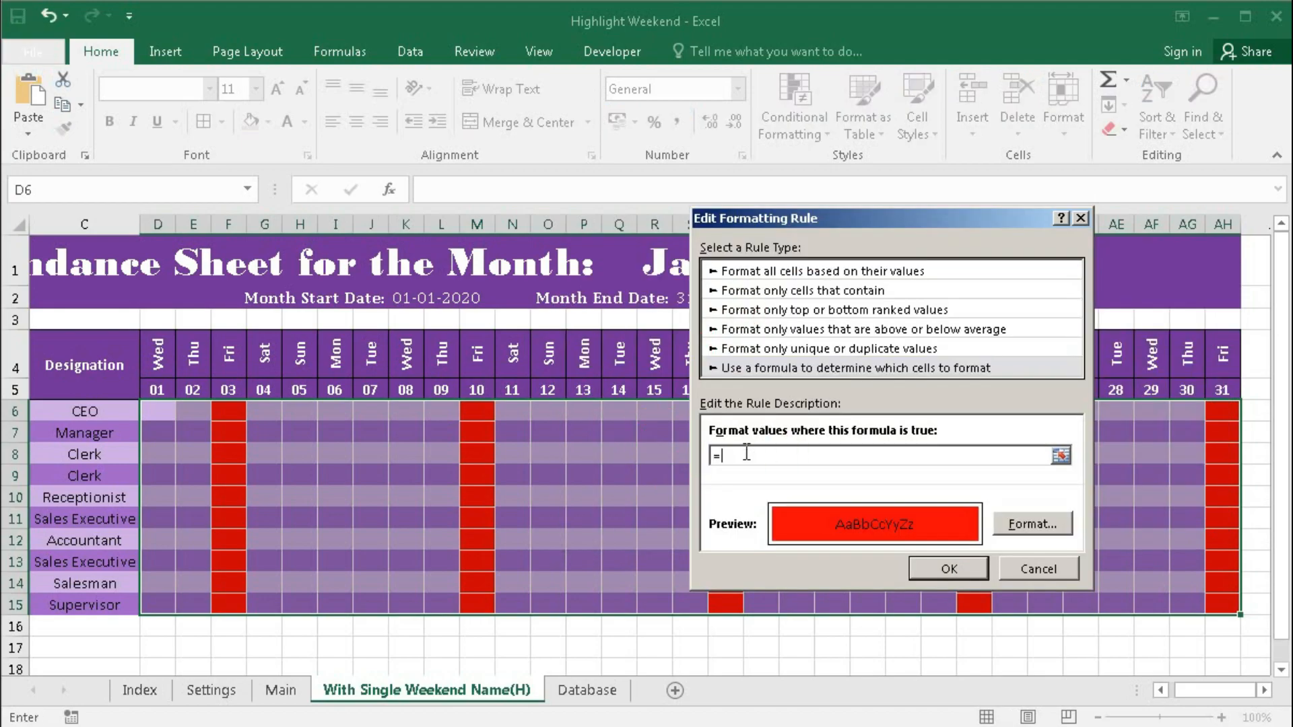
type("text(")
left_click(156, 388)
key("F4")
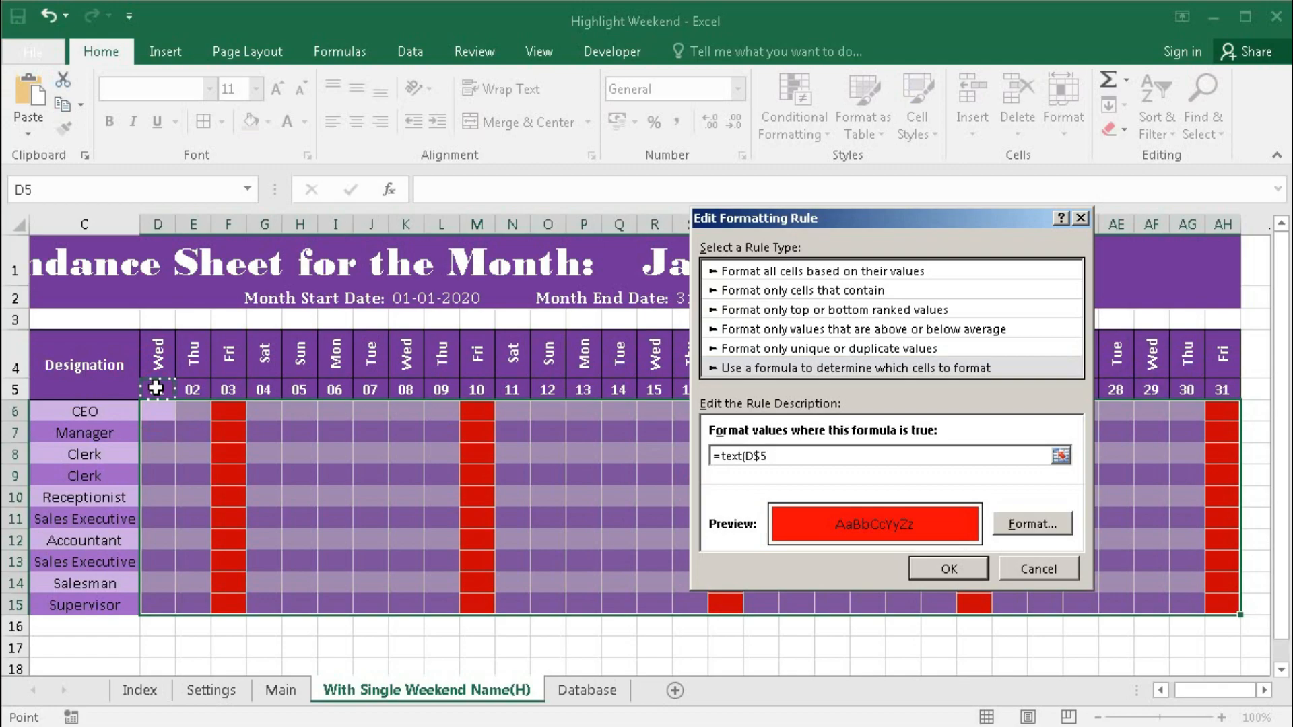
type(",\"ddd\")=\"Sat")
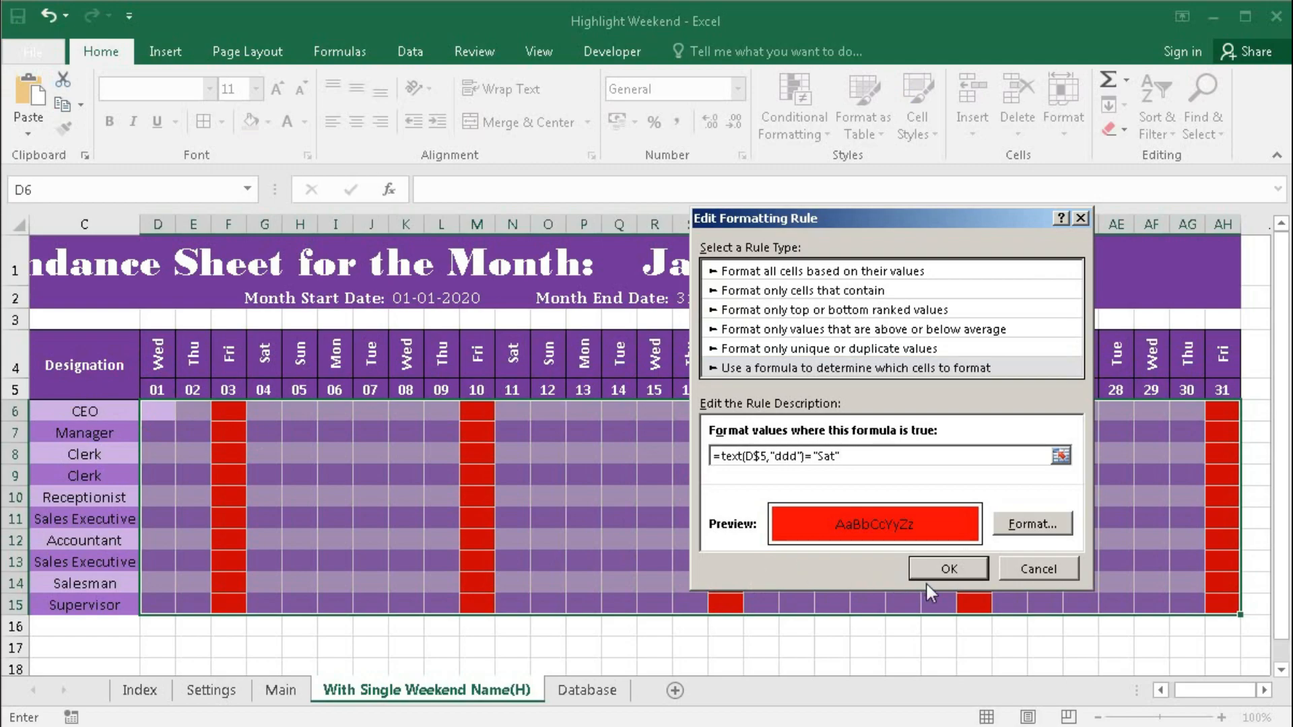
type("\"")
left_click(961, 578)
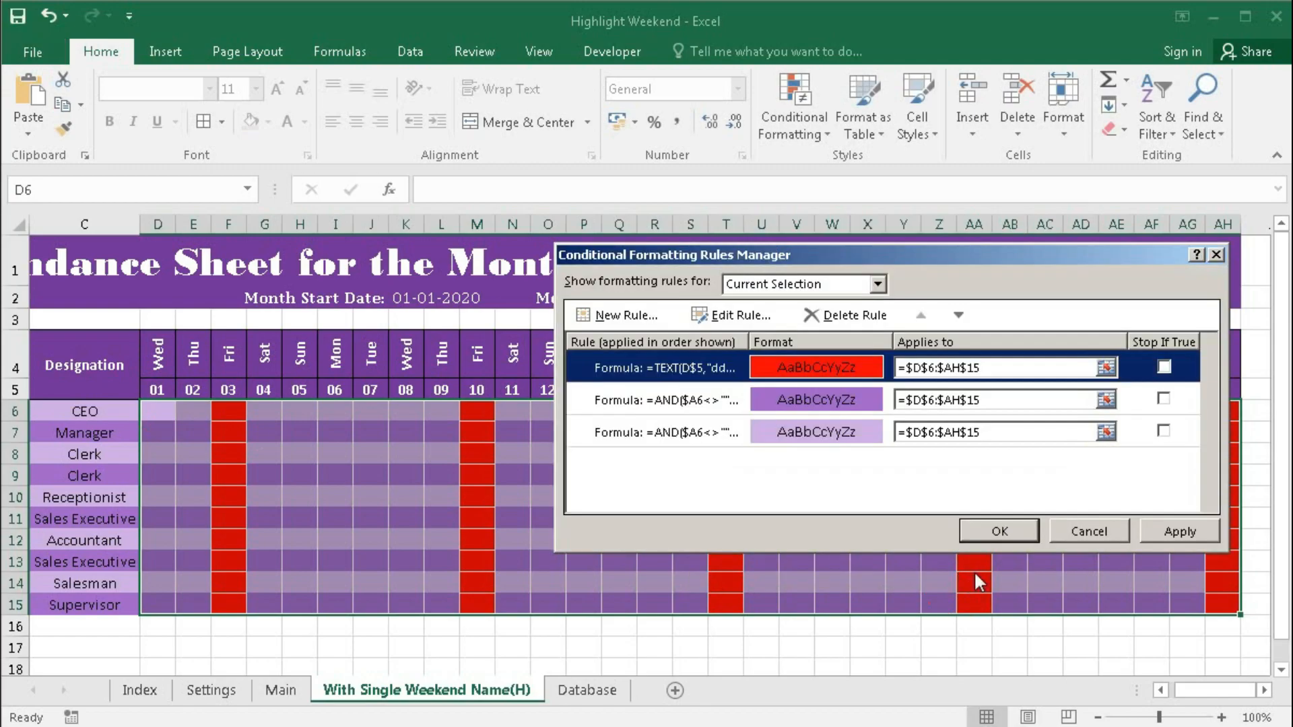
left_click(1165, 534)
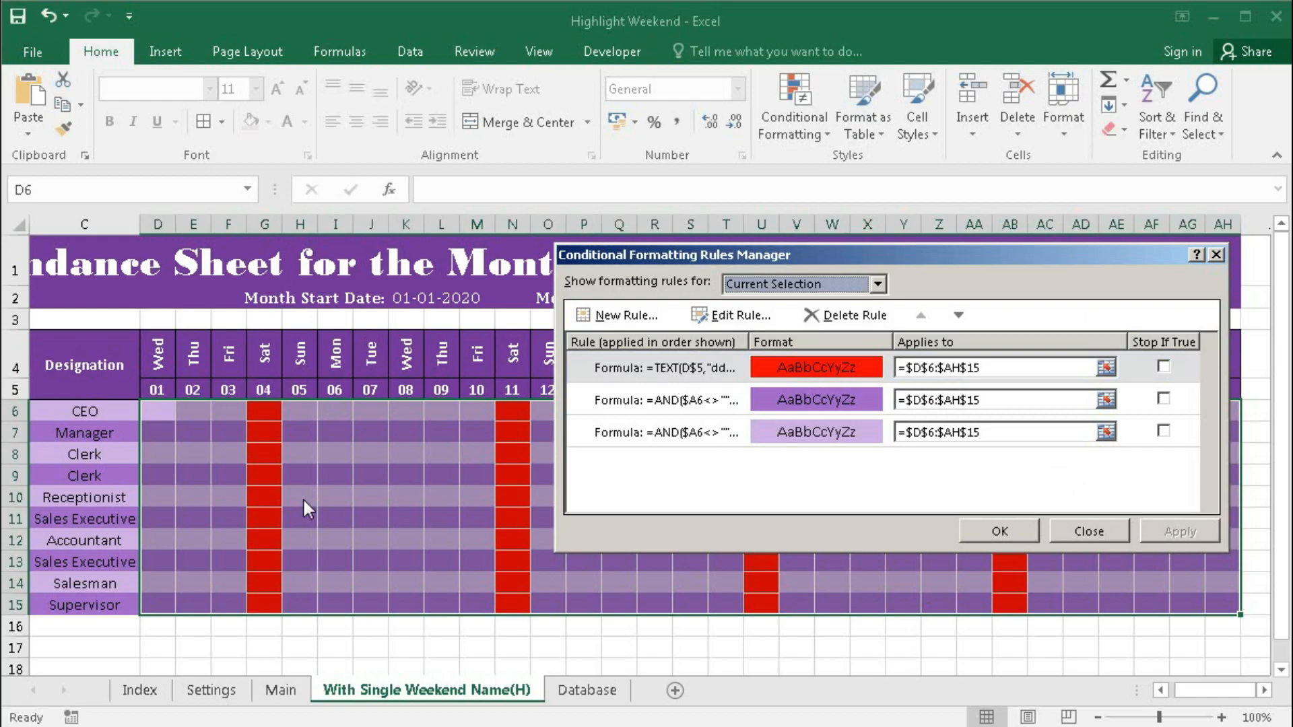
Edit the red rule's formula to =OR(TEXT(D$5,"ddd")="Sat",TEXT(D$5,"ddd")="Sun") and apply it.
left_click(697, 368)
left_click(733, 317)
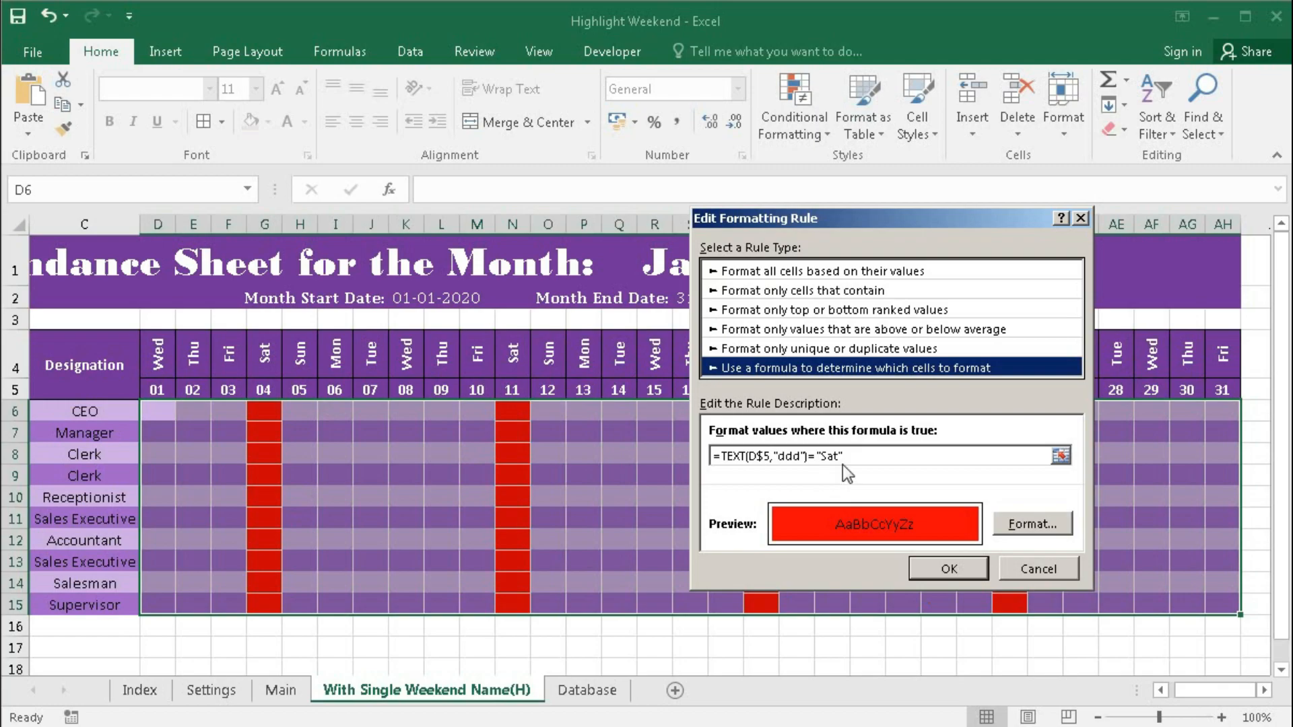
left_click_drag(842, 465, 725, 449)
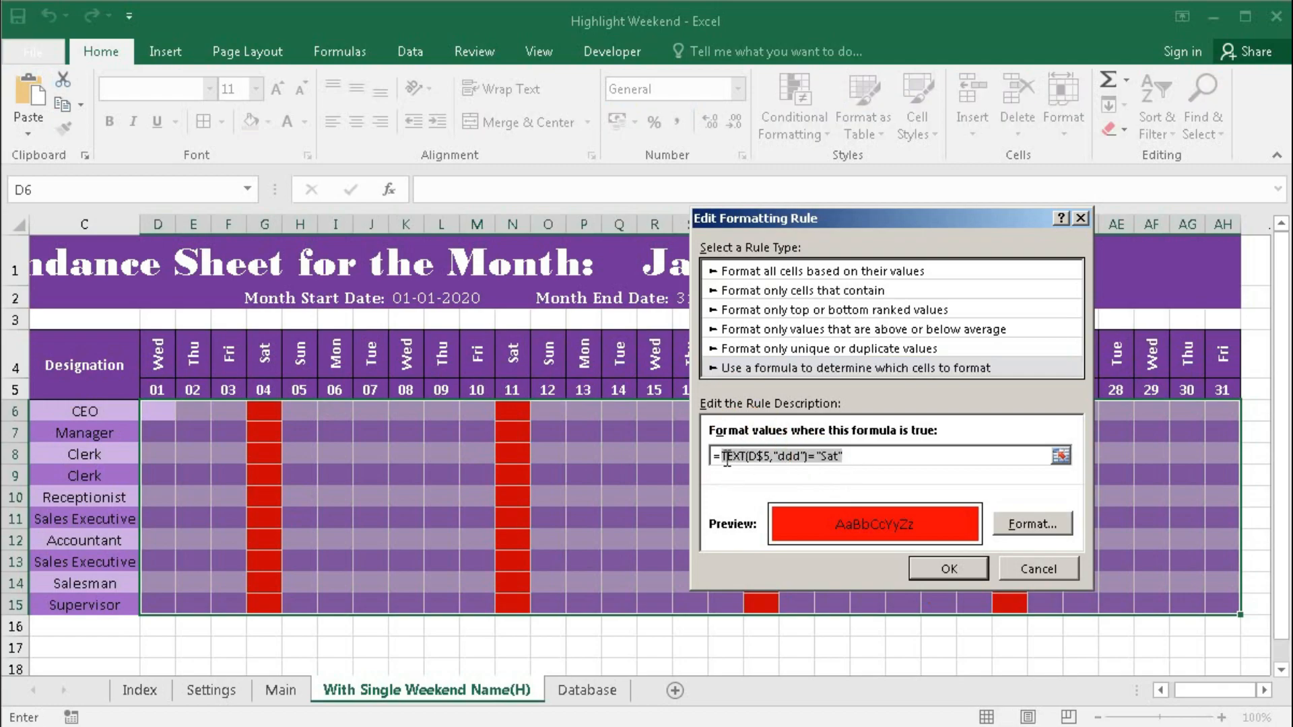
left_click(726, 456)
type("or(")
left_click(863, 456)
type(",")
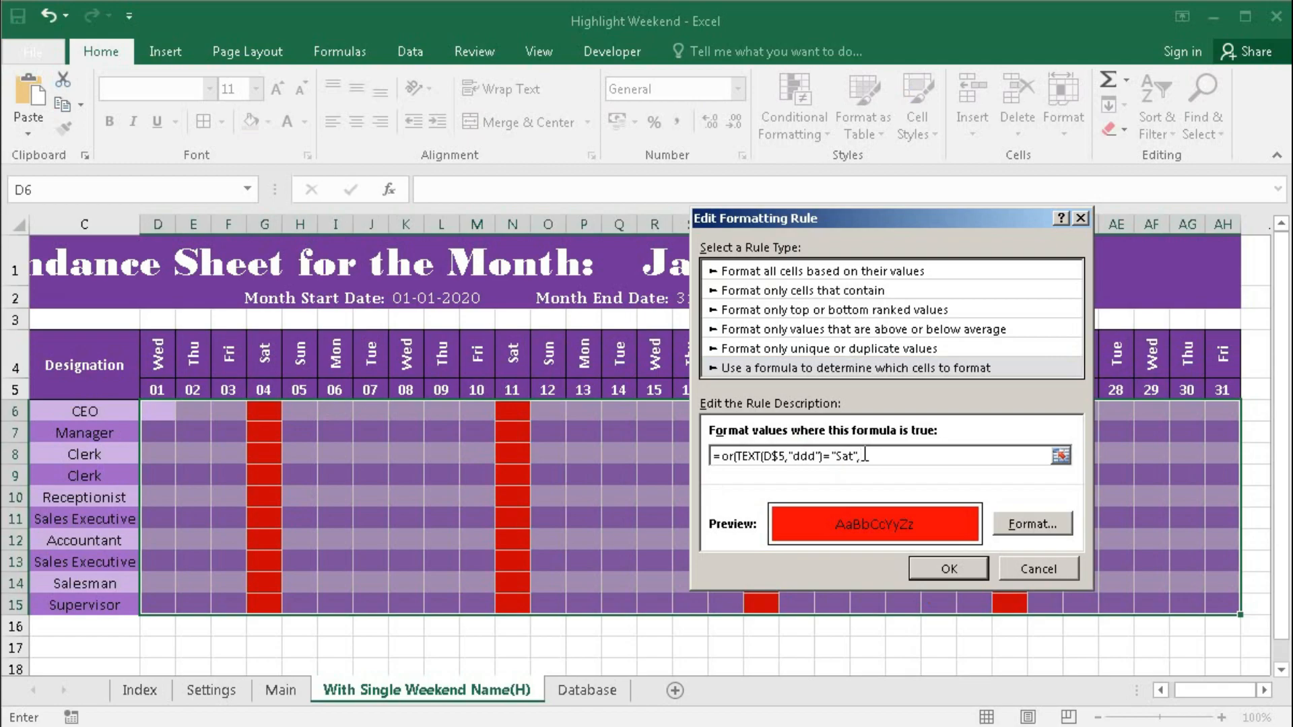
key("ctrl+v")
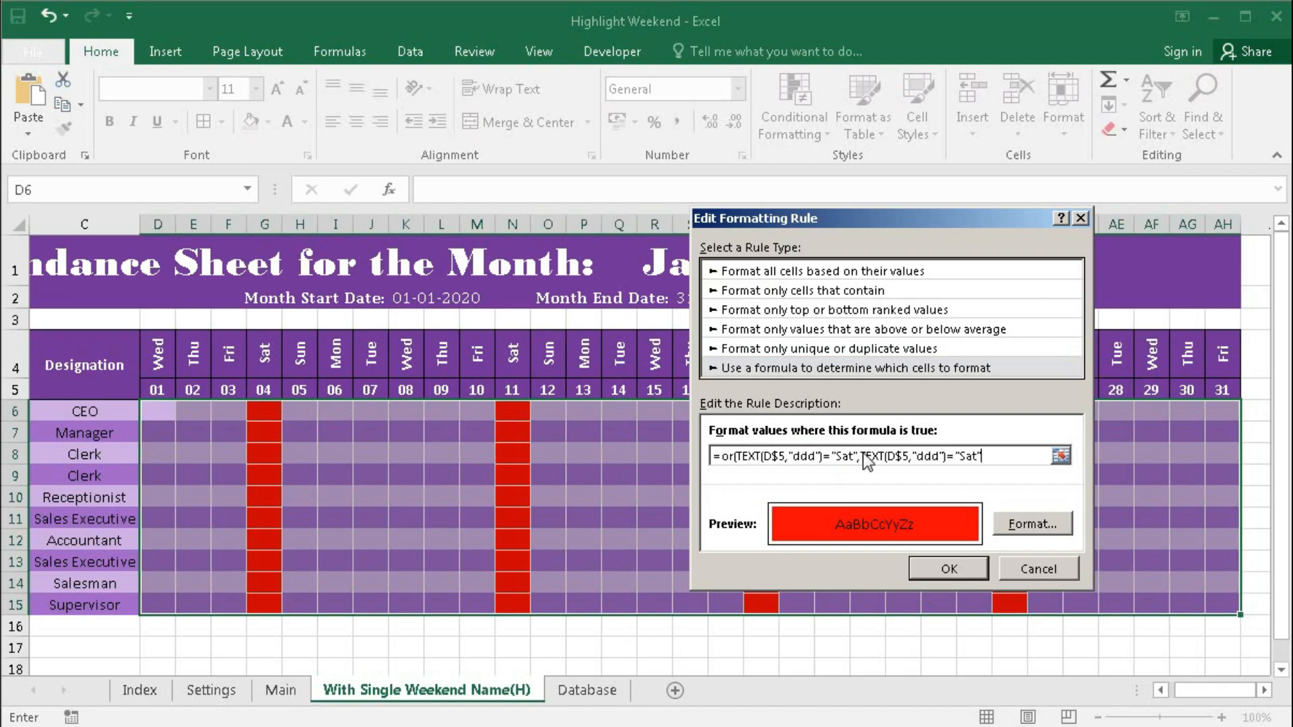
double_click(968, 456)
type("Sun\")")
left_click(961, 566)
left_click(1157, 532)
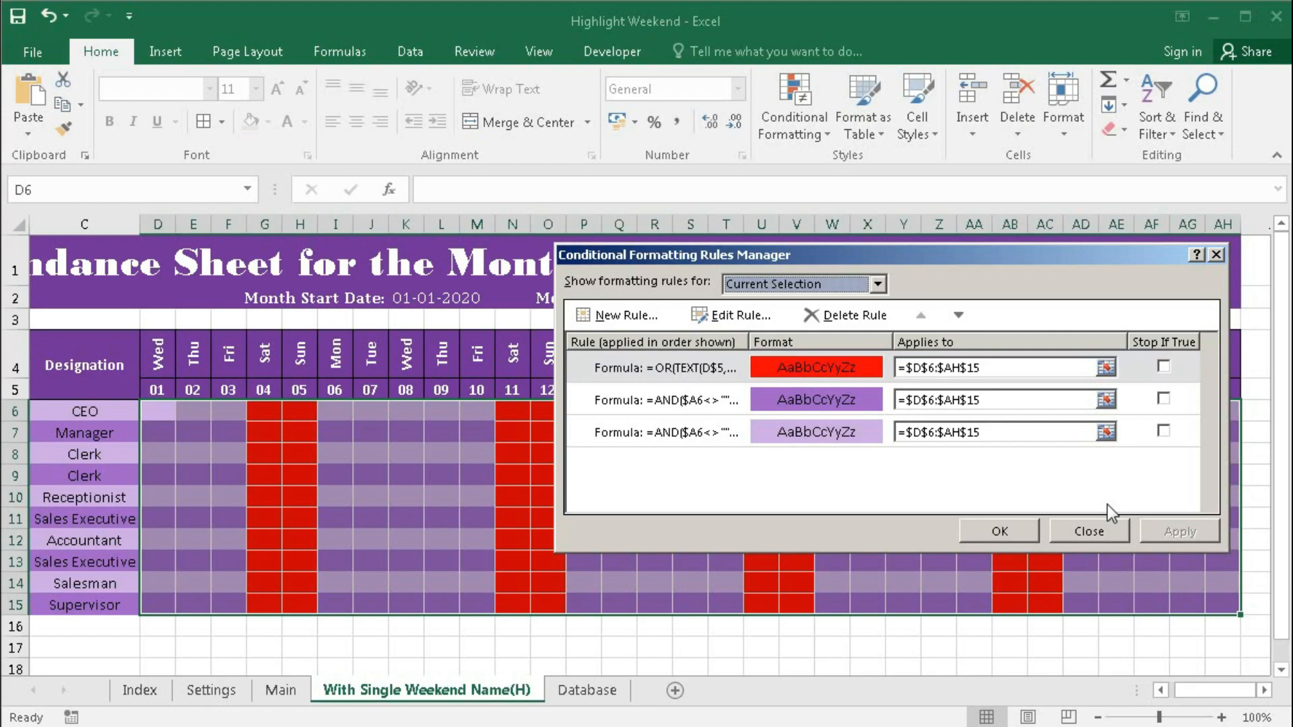
Delete the red weekend rule from the attendance grid and close the Rules Manager.
left_click(793, 364)
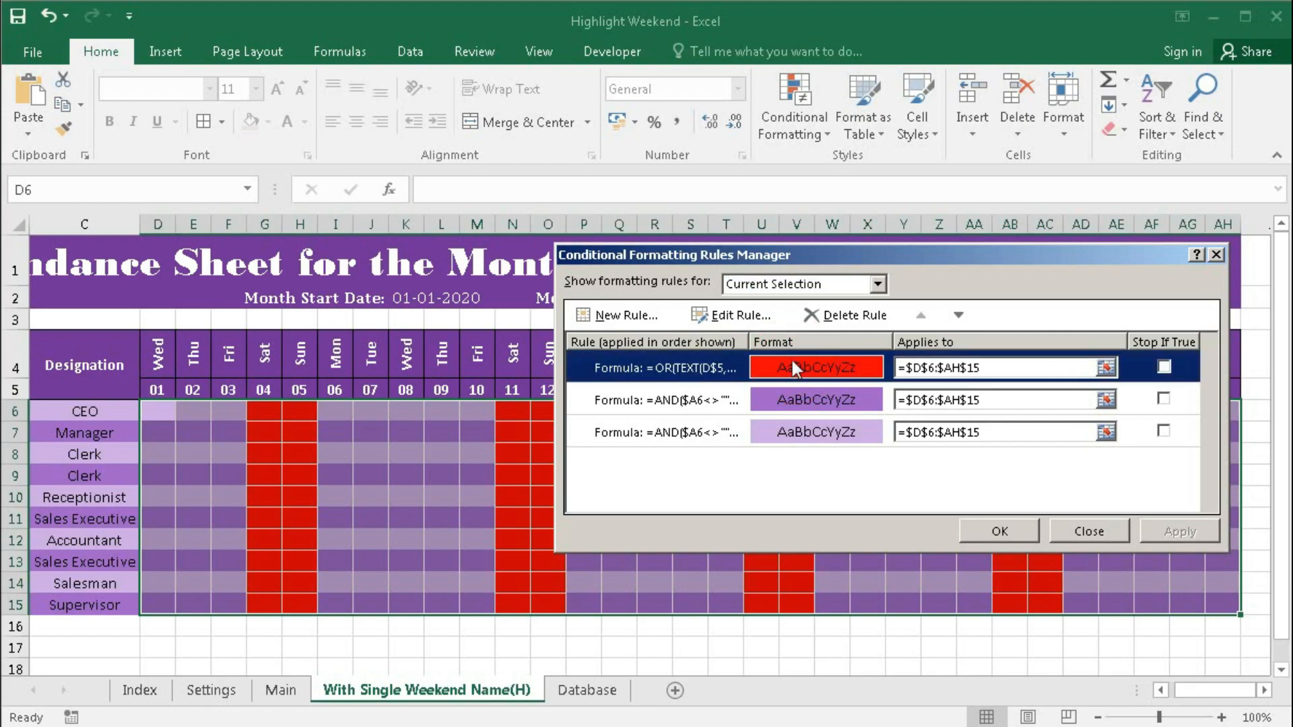
left_click(847, 317)
left_click(990, 532)
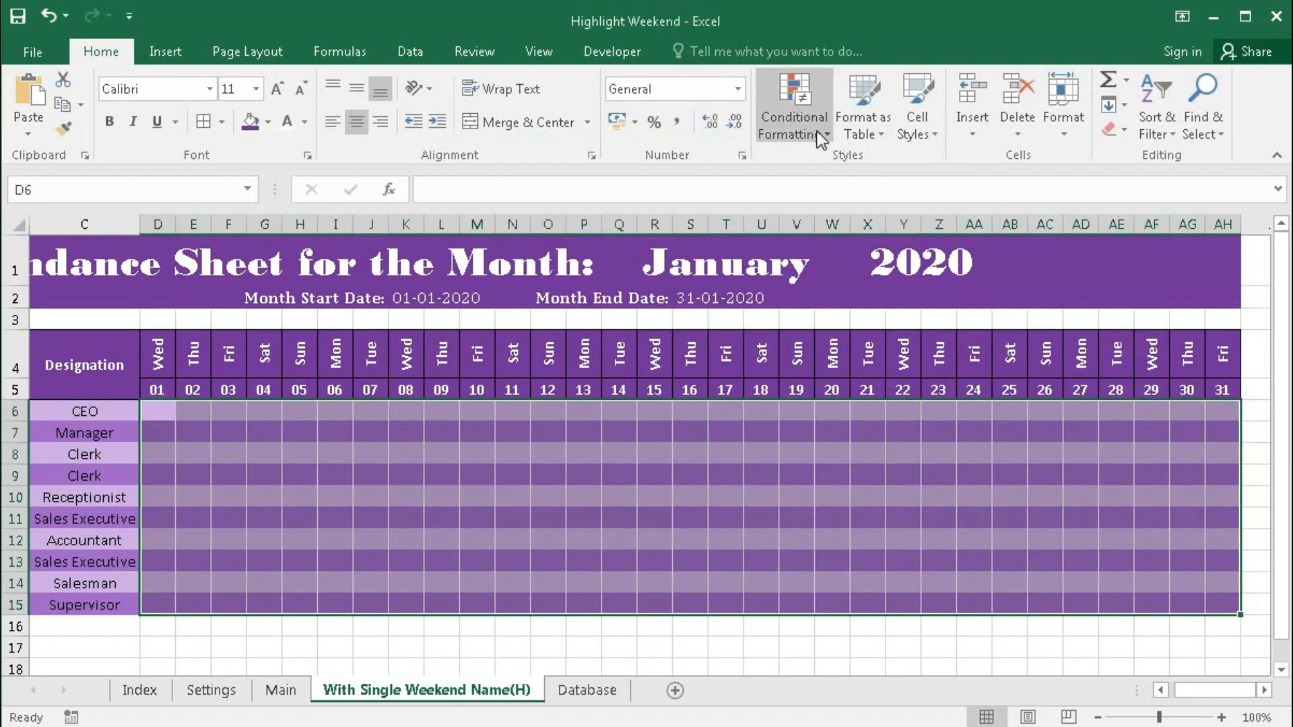
Start a new conditional formatting rule for D6:AH15 that uses a formula to determine which cells to format.
left_click(819, 135)
left_click(823, 398)
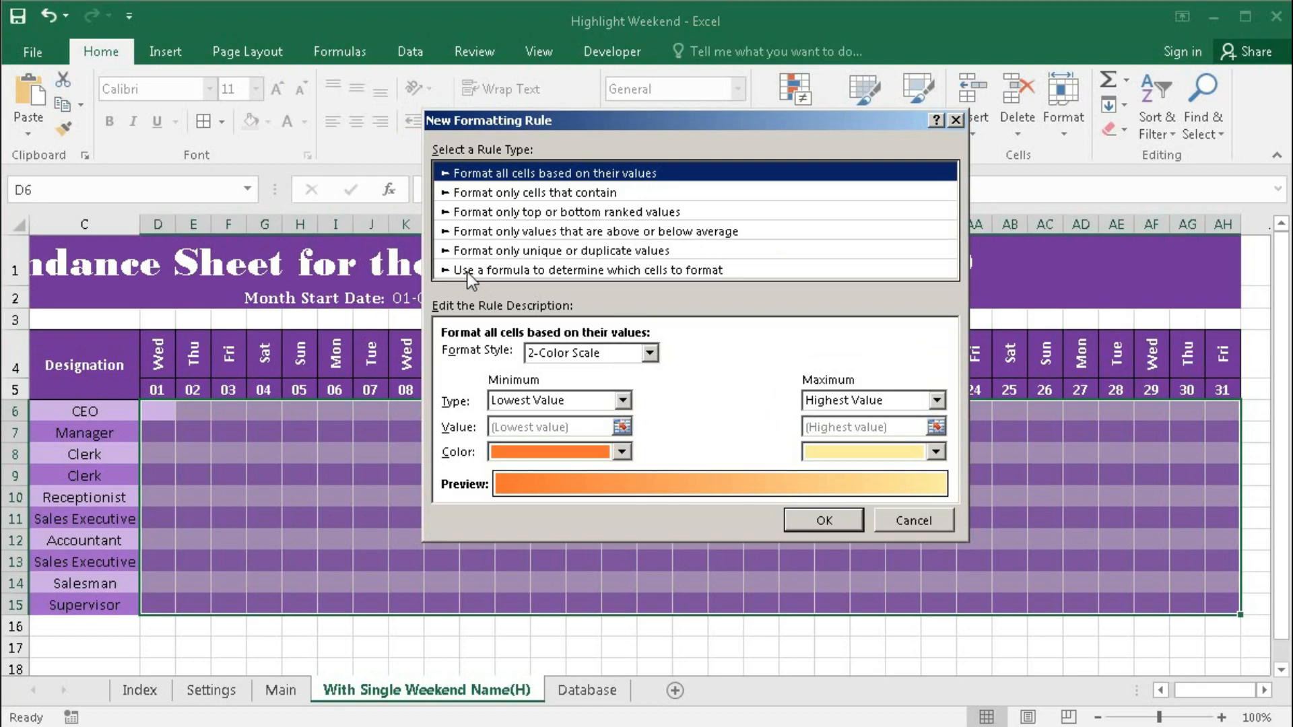
left_click(555, 270)
left_click(470, 355)
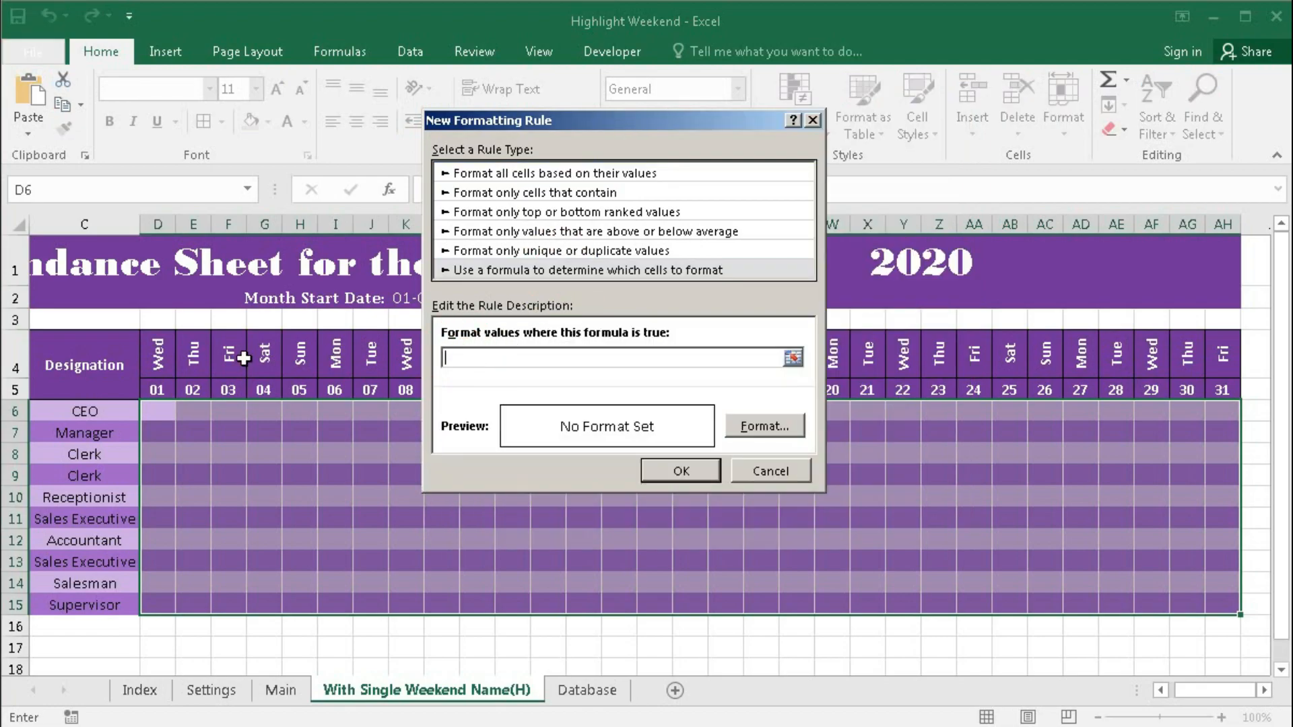
Enter =LEFT(D$4,1)="S" as the rule's formula, keeping the column relative and the row absolute.
type("=left(")
left_click(152, 357)
key("F4")
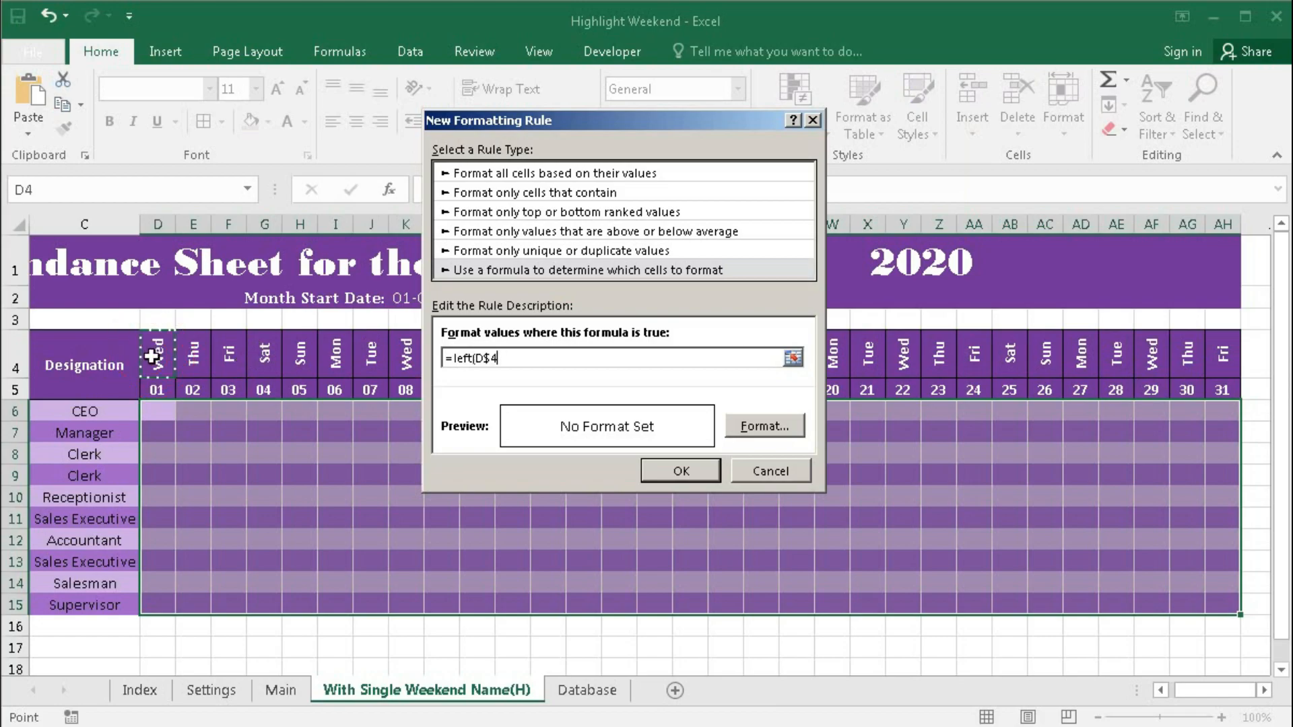
type(",1)=s")
key("BackSpace")
type("\"S\"")
Format the rule with a white outline border and a red fill, and apply it to the attendance grid.
left_click(758, 431)
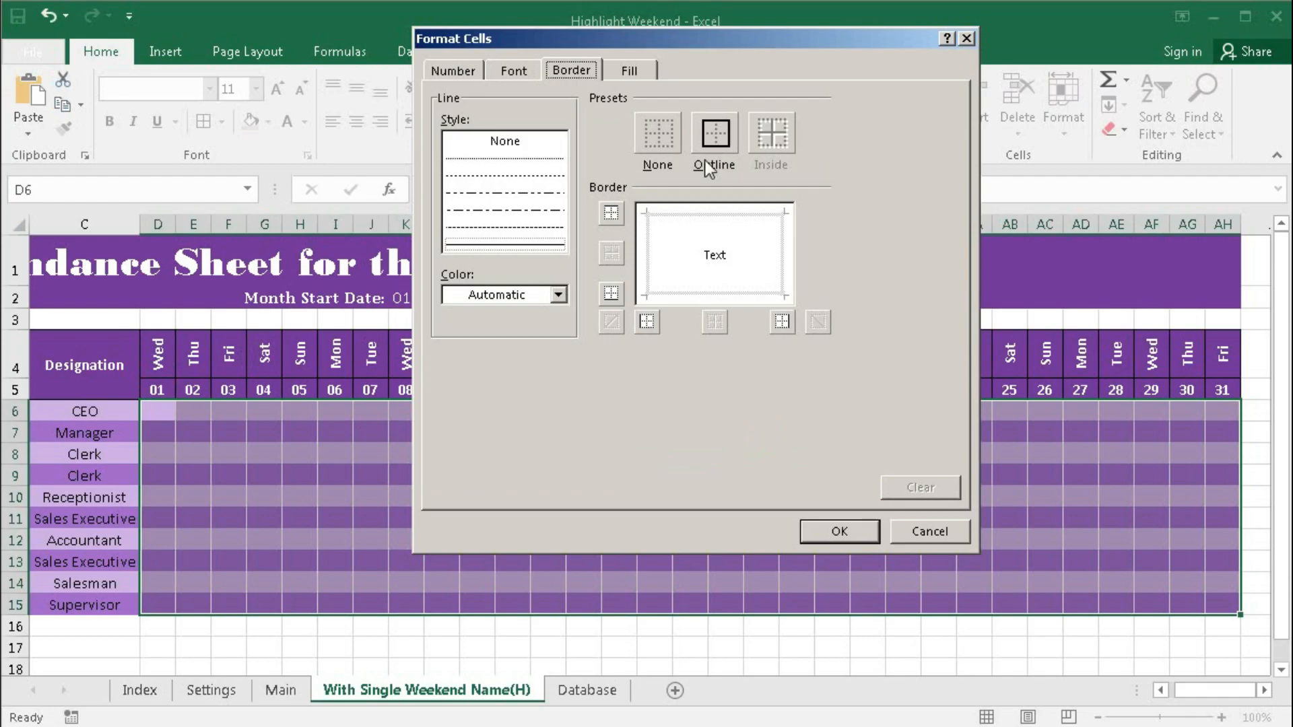
left_click(559, 296)
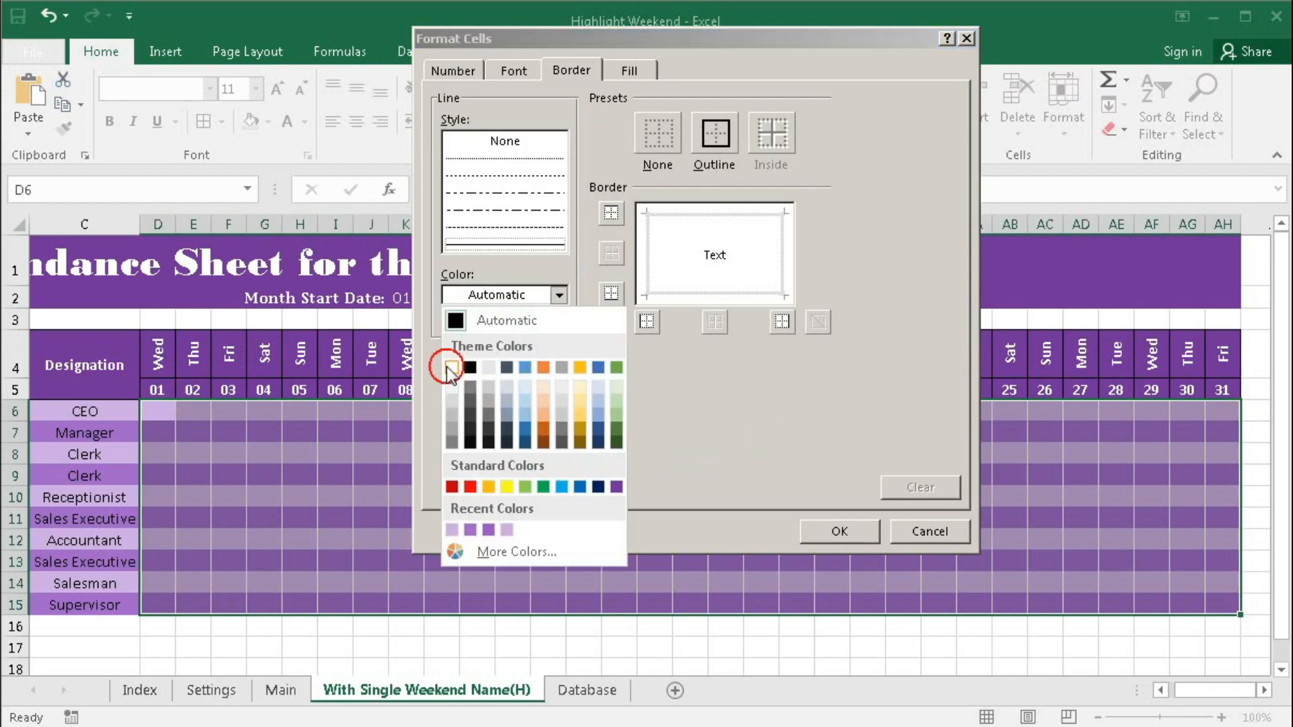
left_click(443, 364)
left_click(716, 133)
left_click(630, 70)
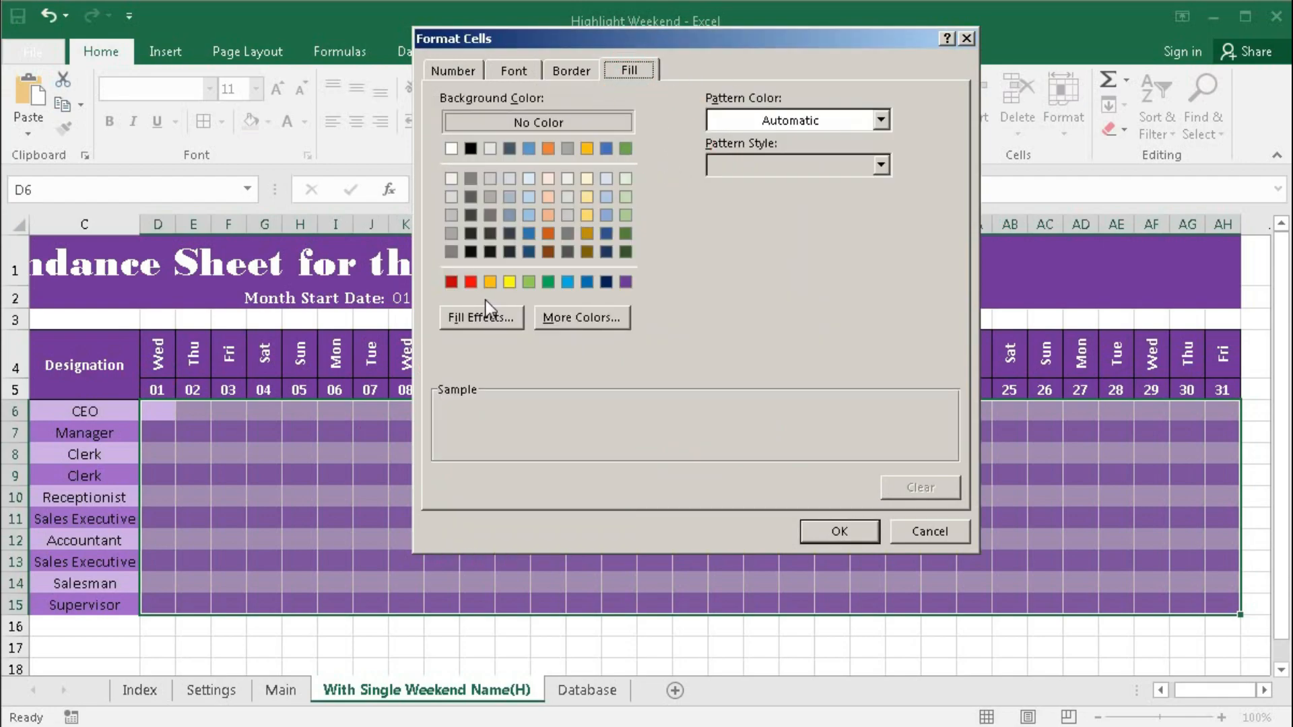
left_click(471, 282)
left_click(808, 535)
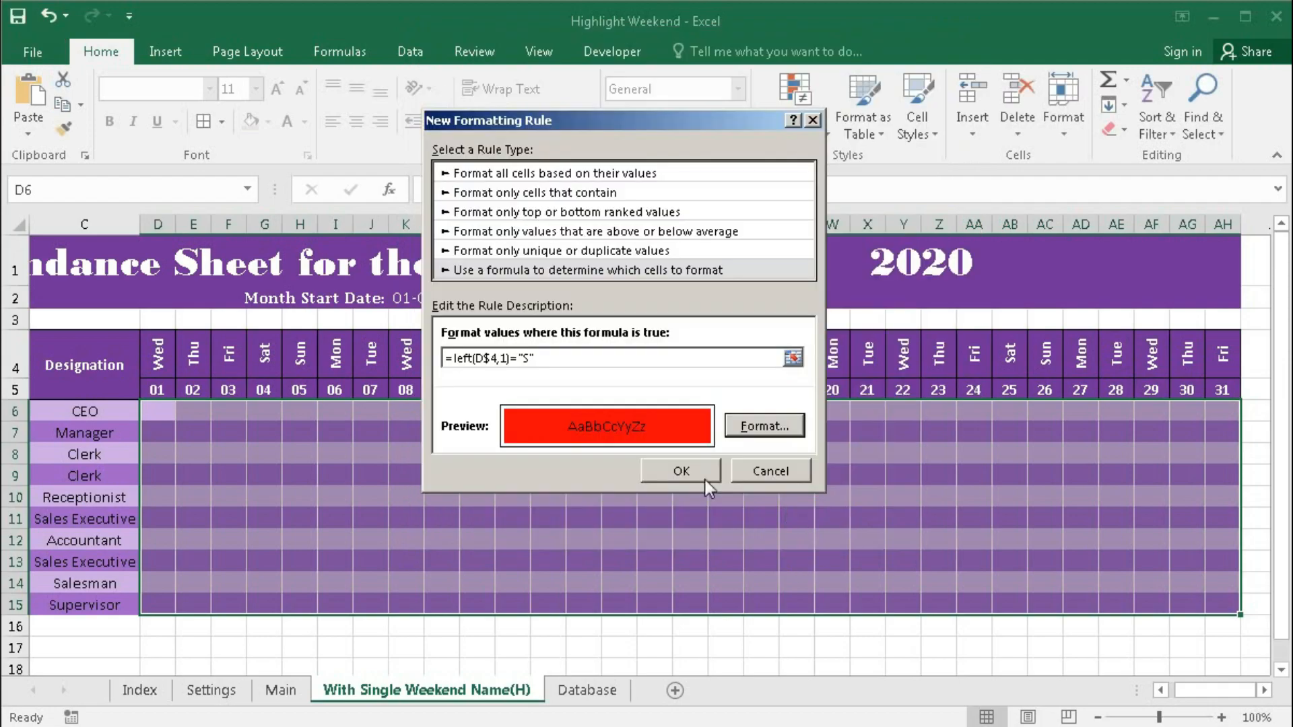
left_click(667, 467)
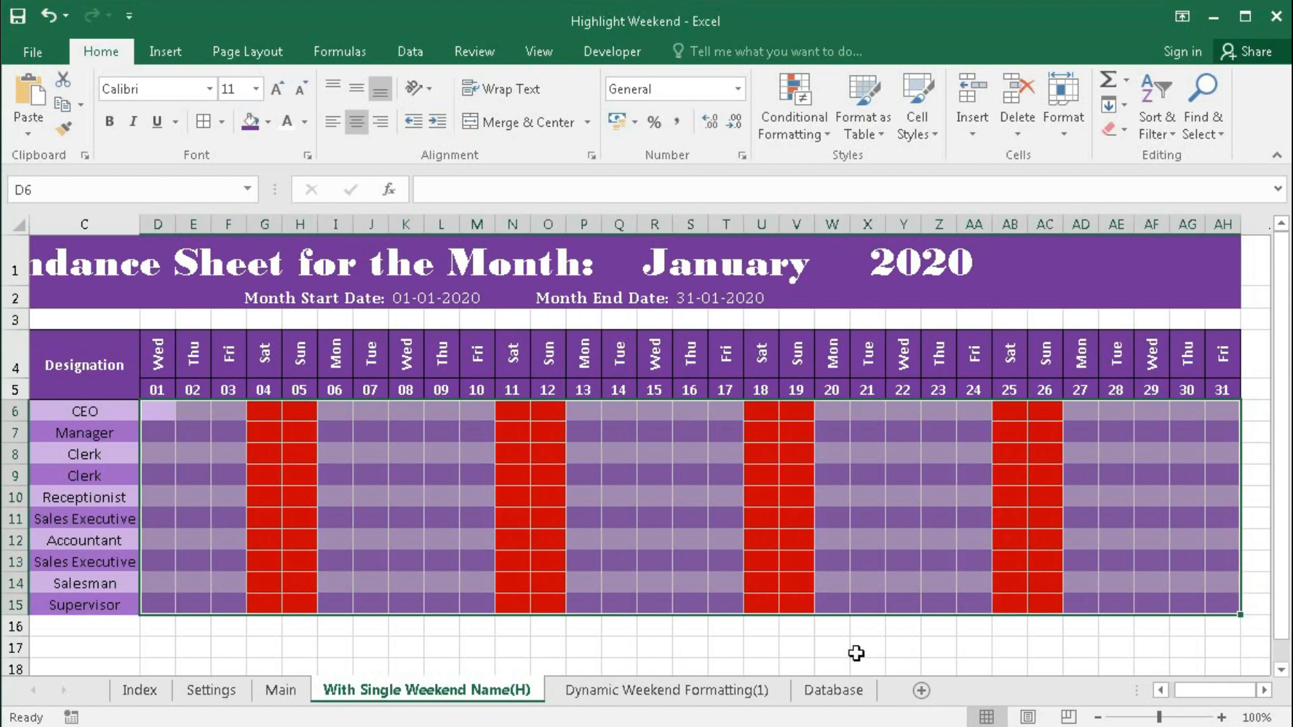
left_click(821, 634)
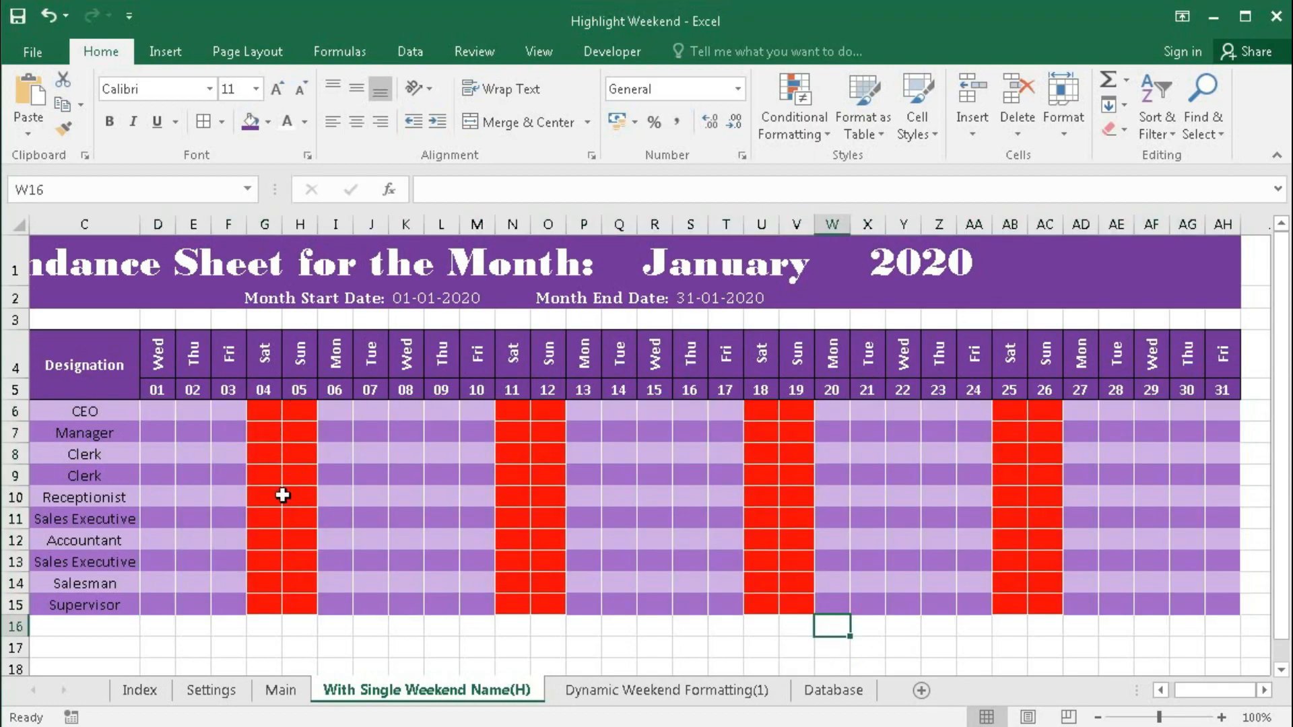
Set the Week Day entries D3 and D4 on the Settings sheet to Fri and Sat, and view the Dynamic Weekend Formatting(1) sheet.
left_click(659, 691)
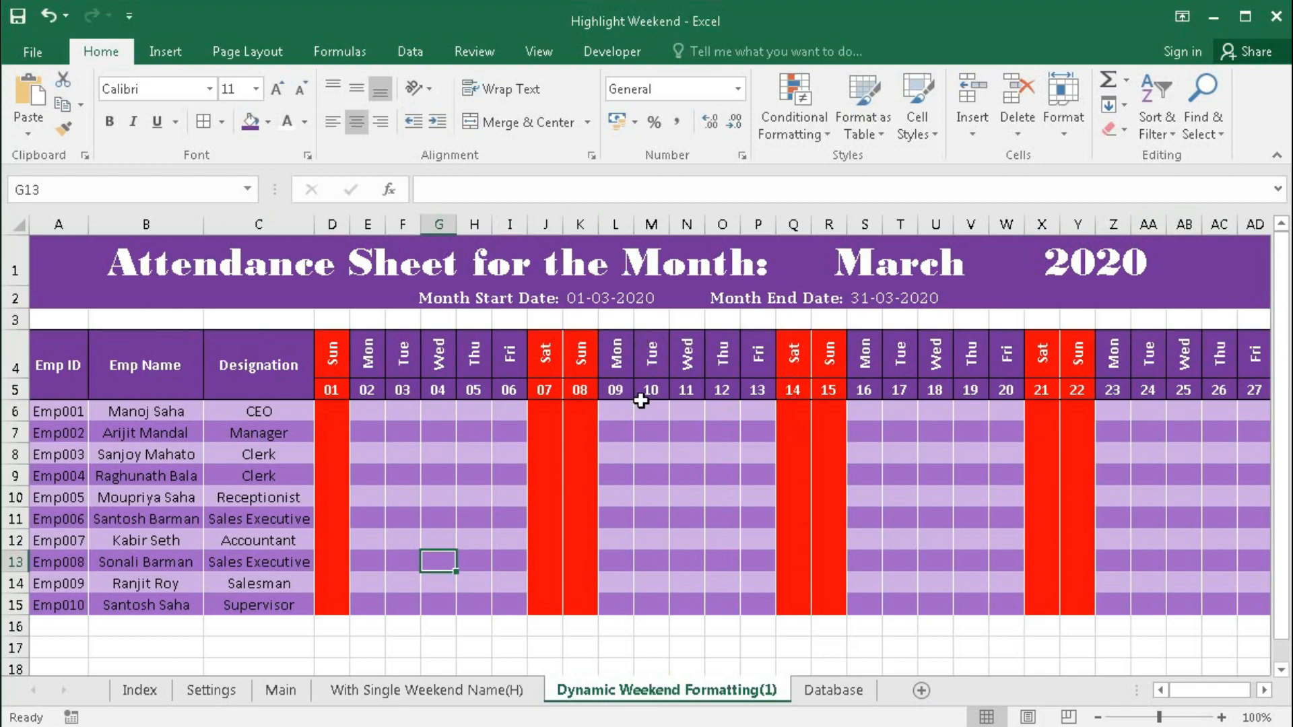
left_click(226, 693)
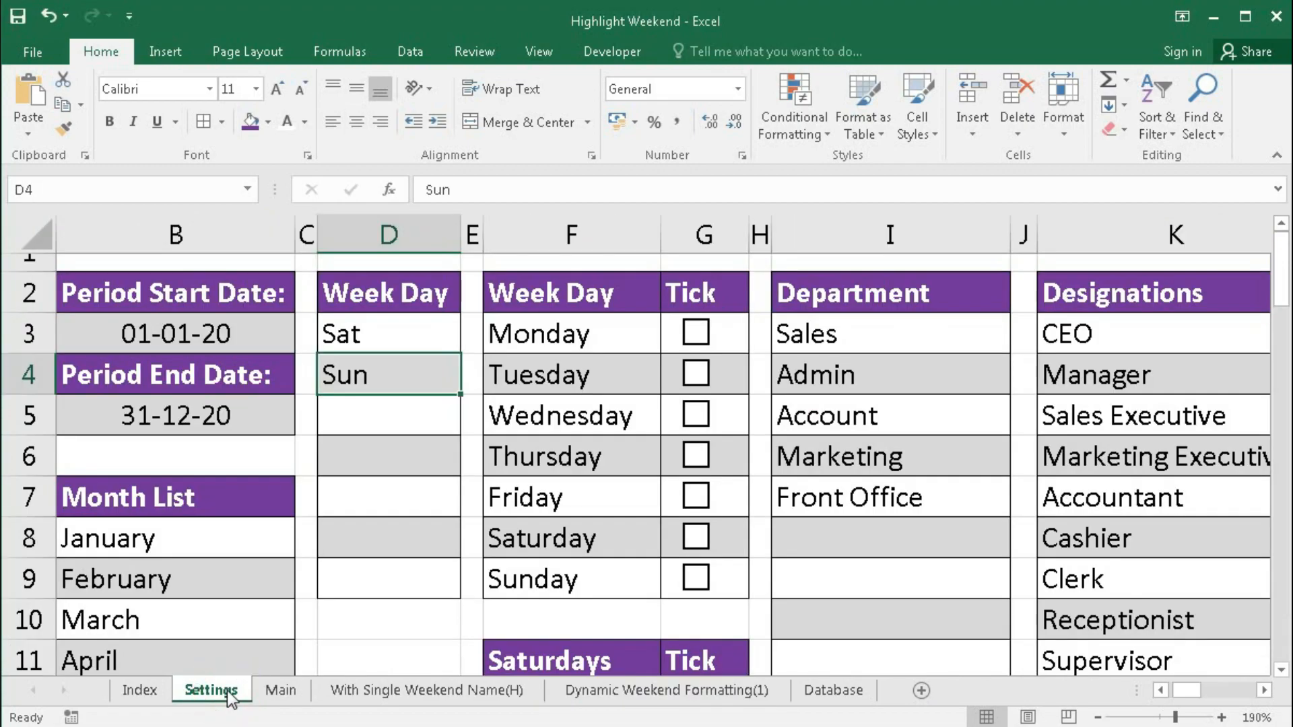
left_click(376, 339)
type("Fri")
key("Return")
type("Sat")
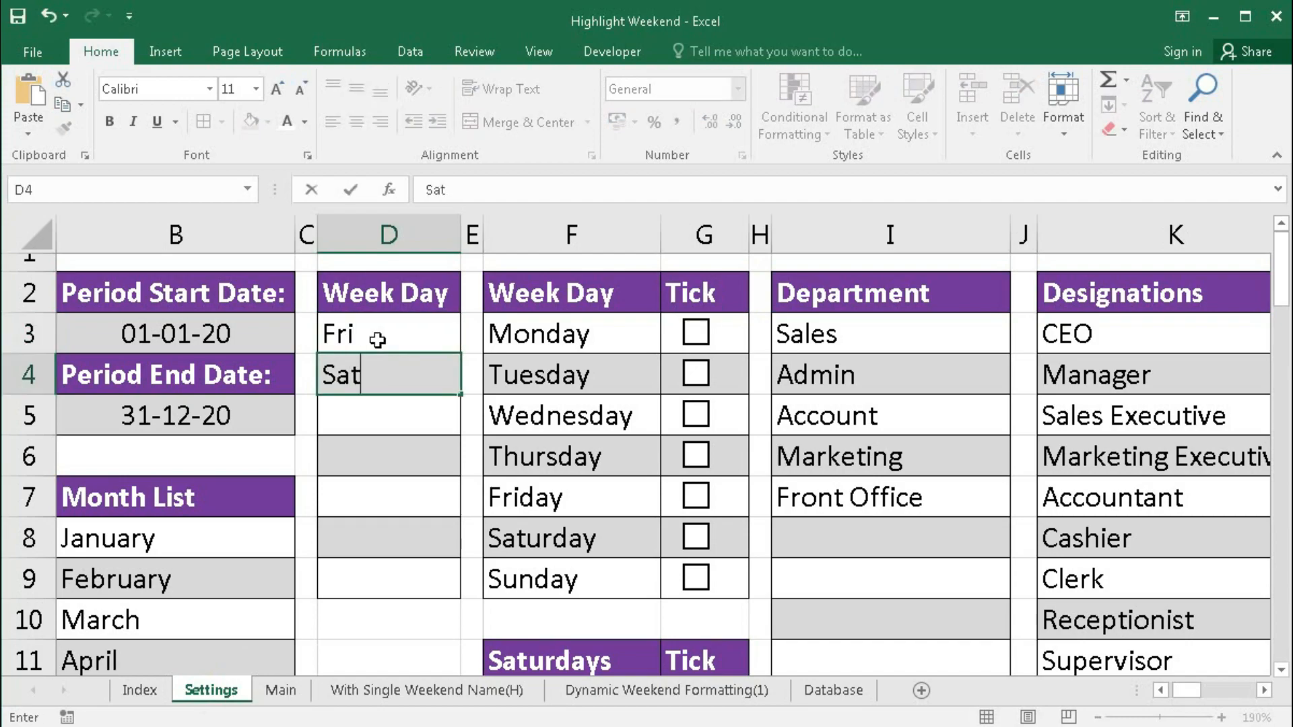
left_click(610, 690)
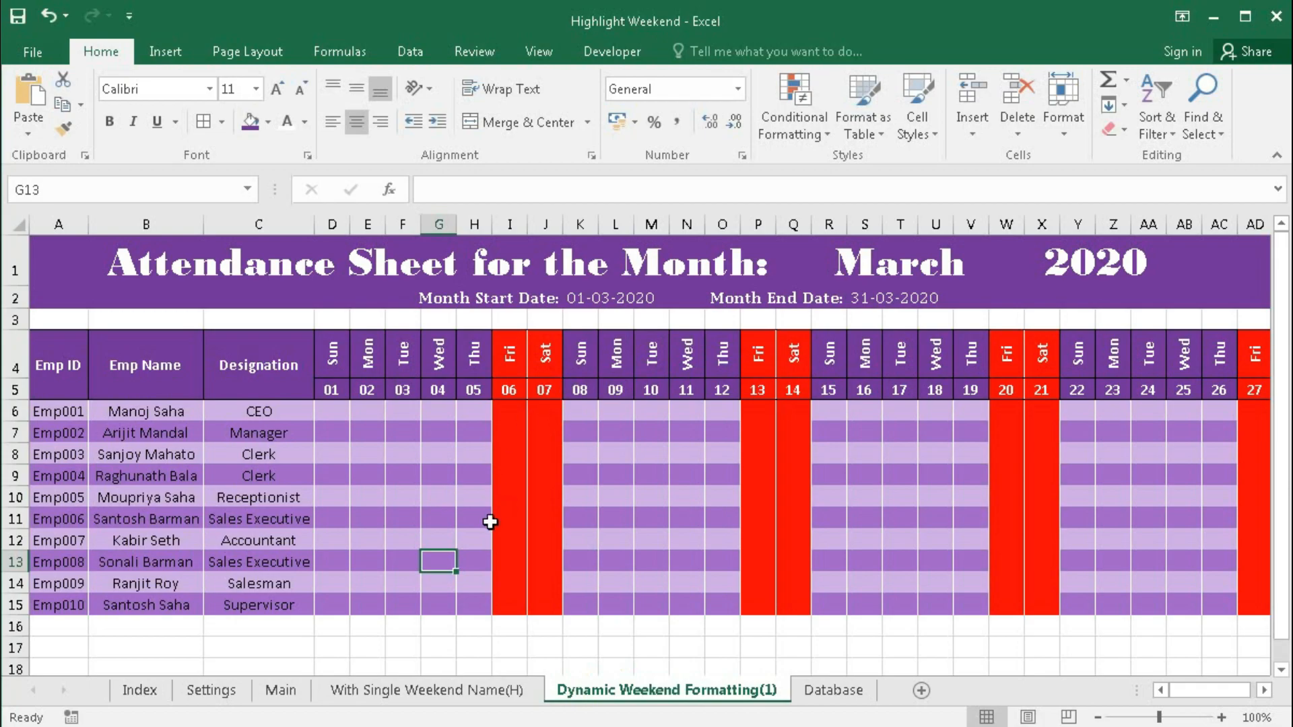
Clear Sat from D4 on the Settings sheet to check the dynamic attendance sheet, and undo the deletion.
left_click(211, 690)
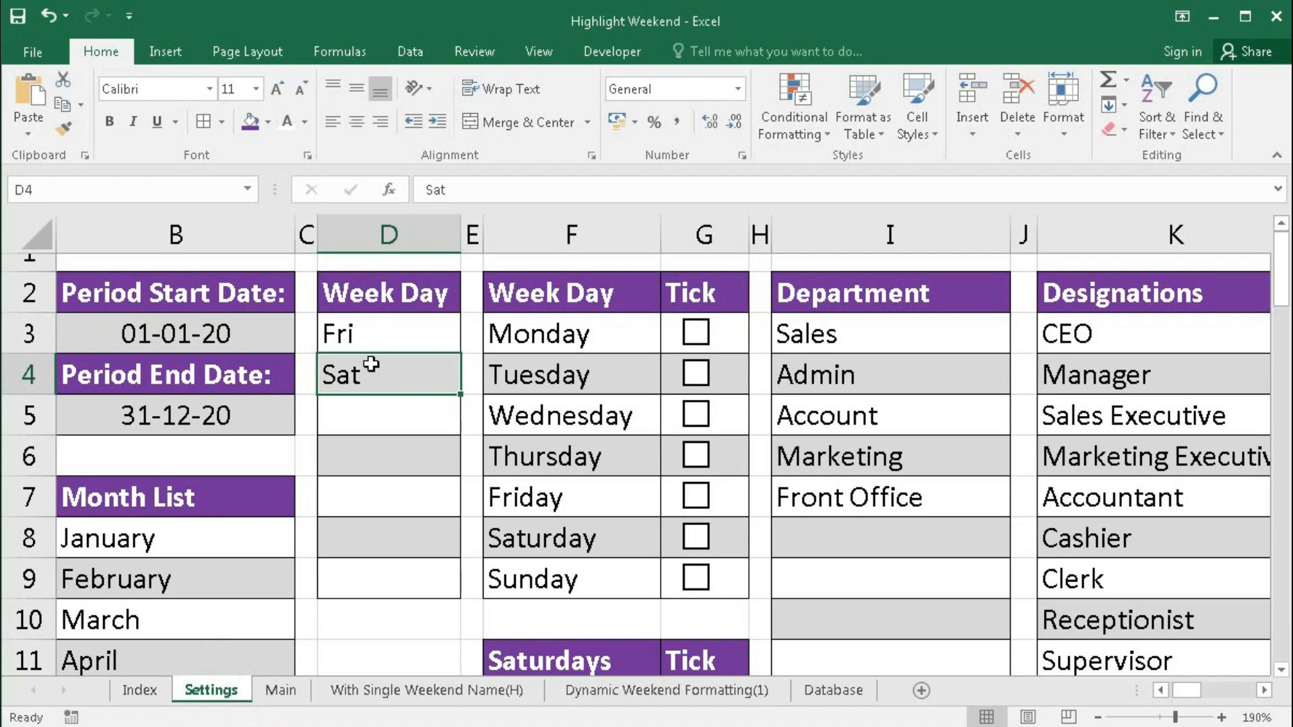
key("Delete")
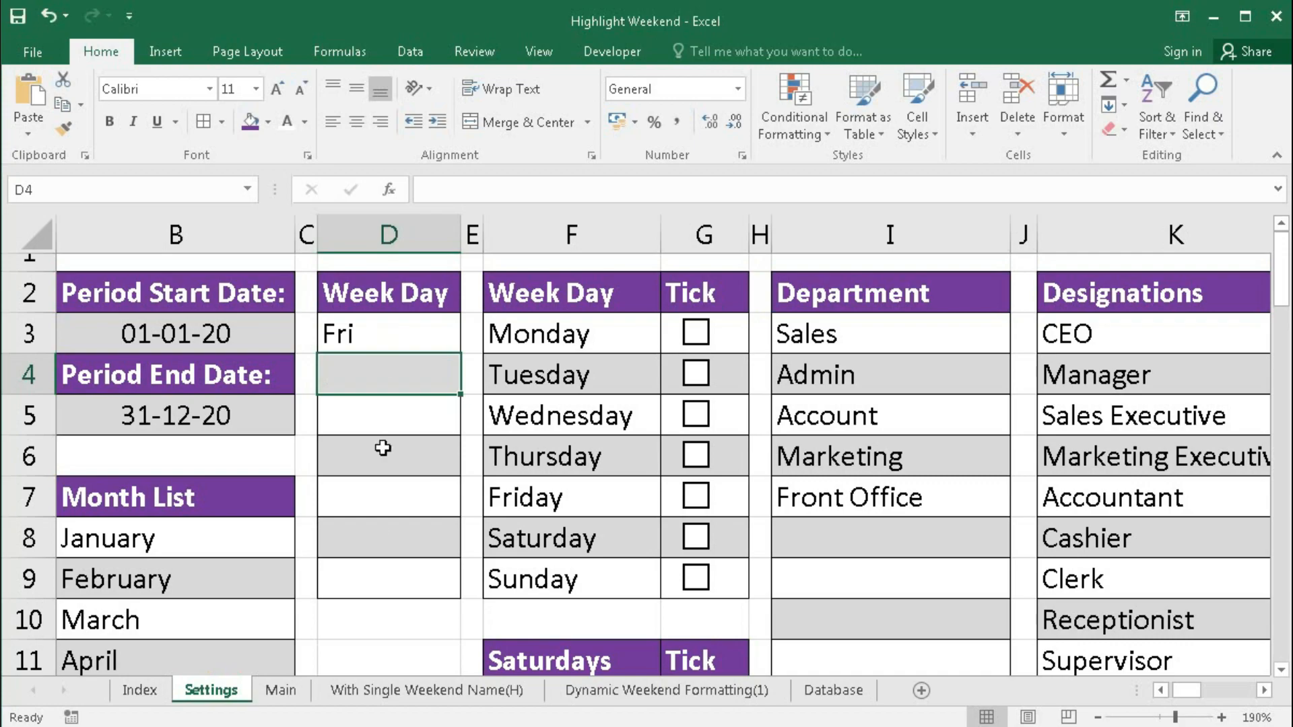
left_click(663, 691)
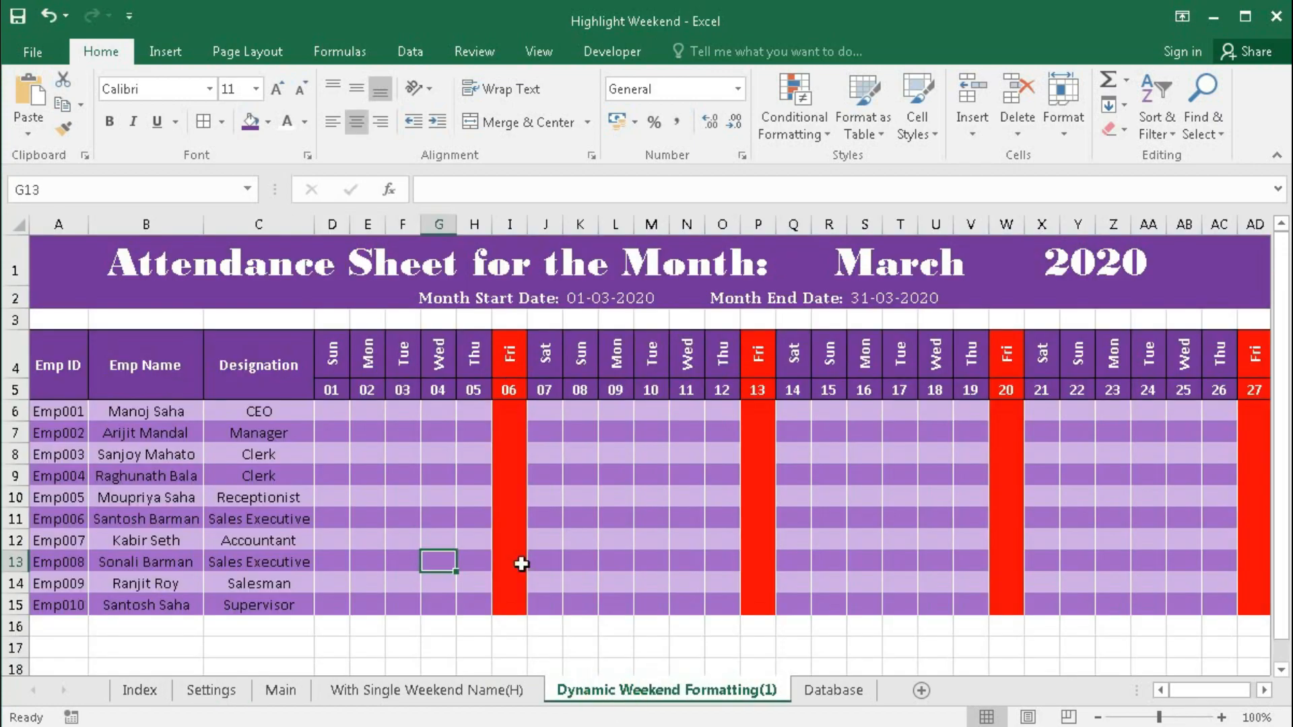
left_click(213, 694)
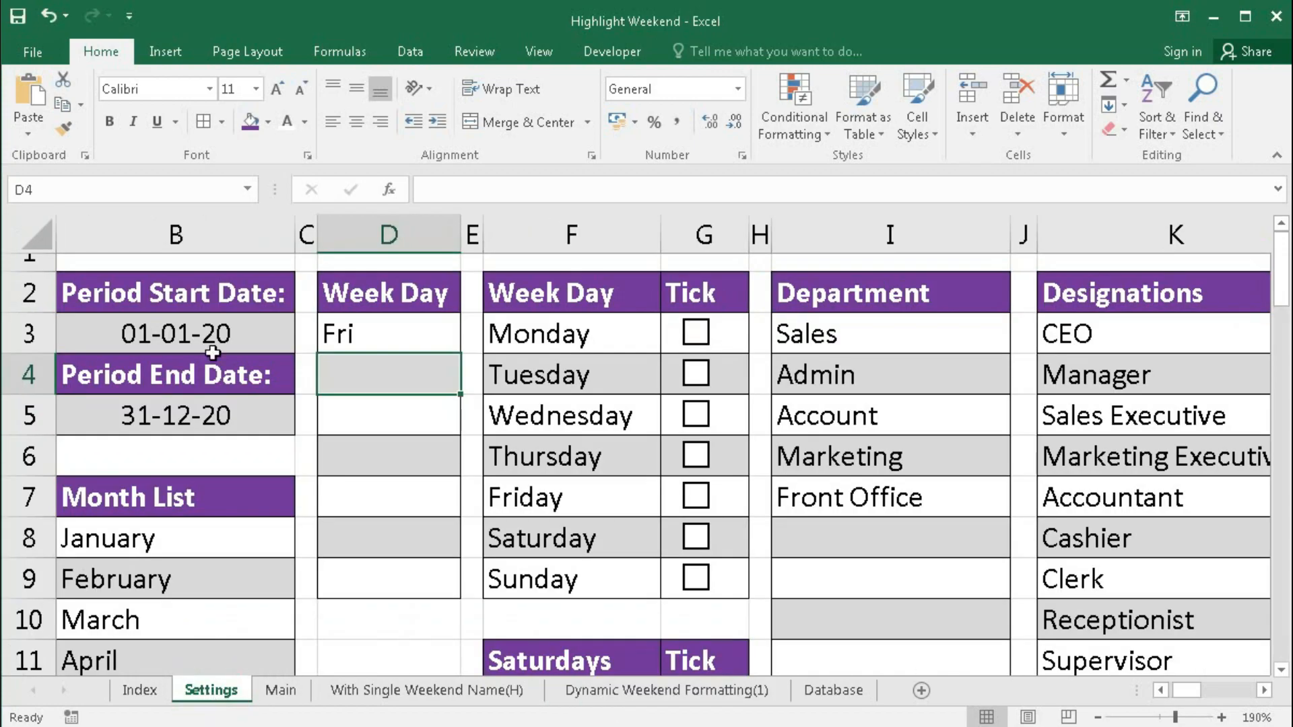
left_click(48, 14)
Clear Fri from D3 in the Settings Week Day list and view the Dynamic Weekend Formatting(1) sheet.
left_click(354, 332)
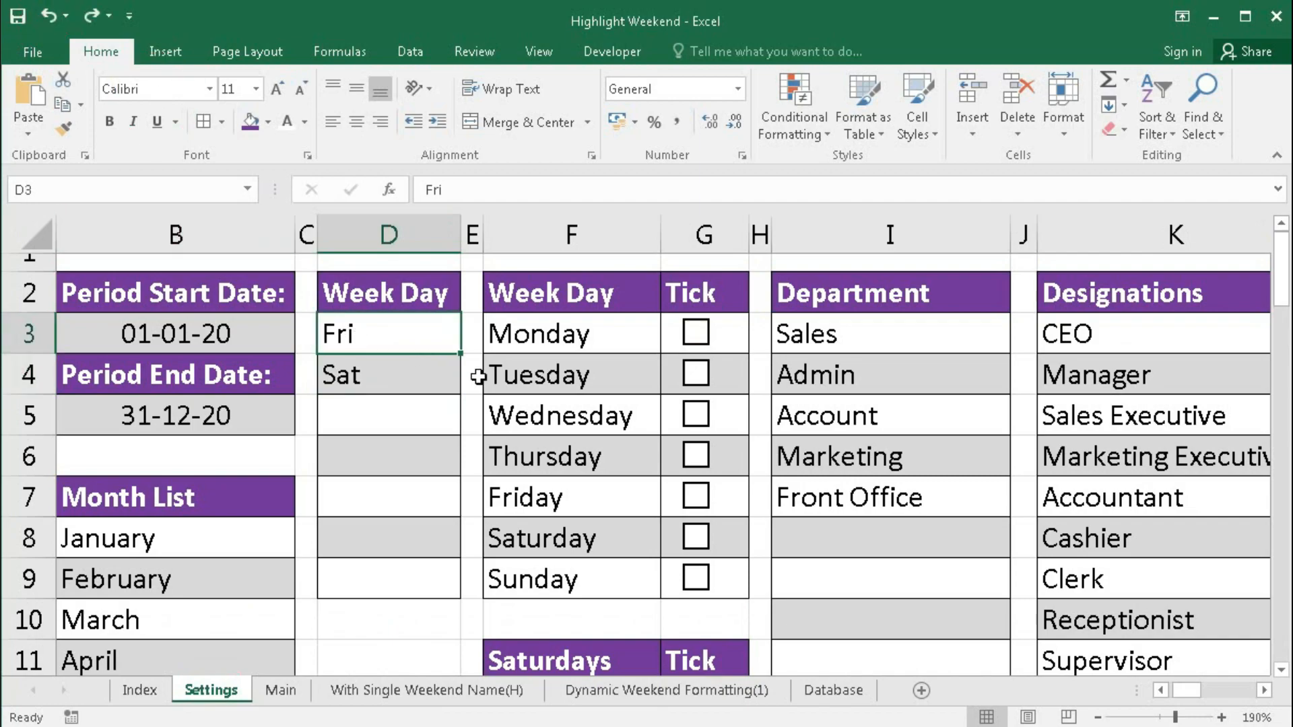
key("Delete")
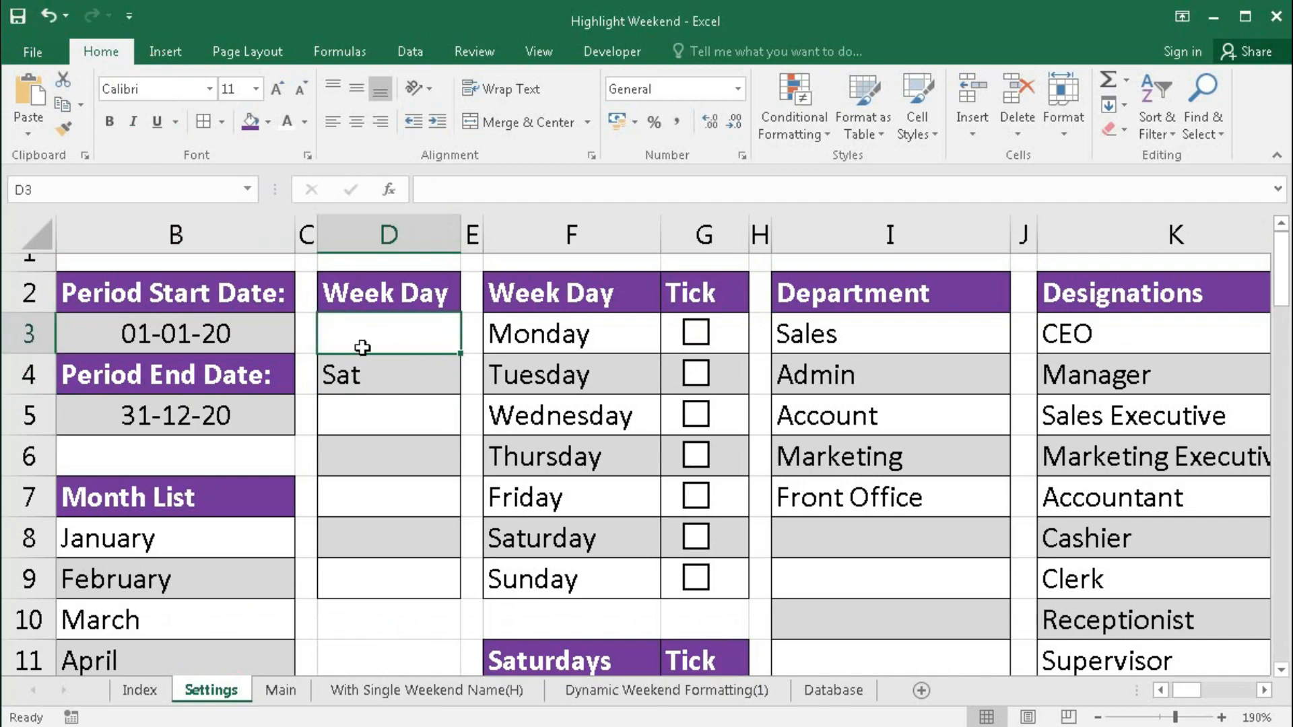
left_click(591, 690)
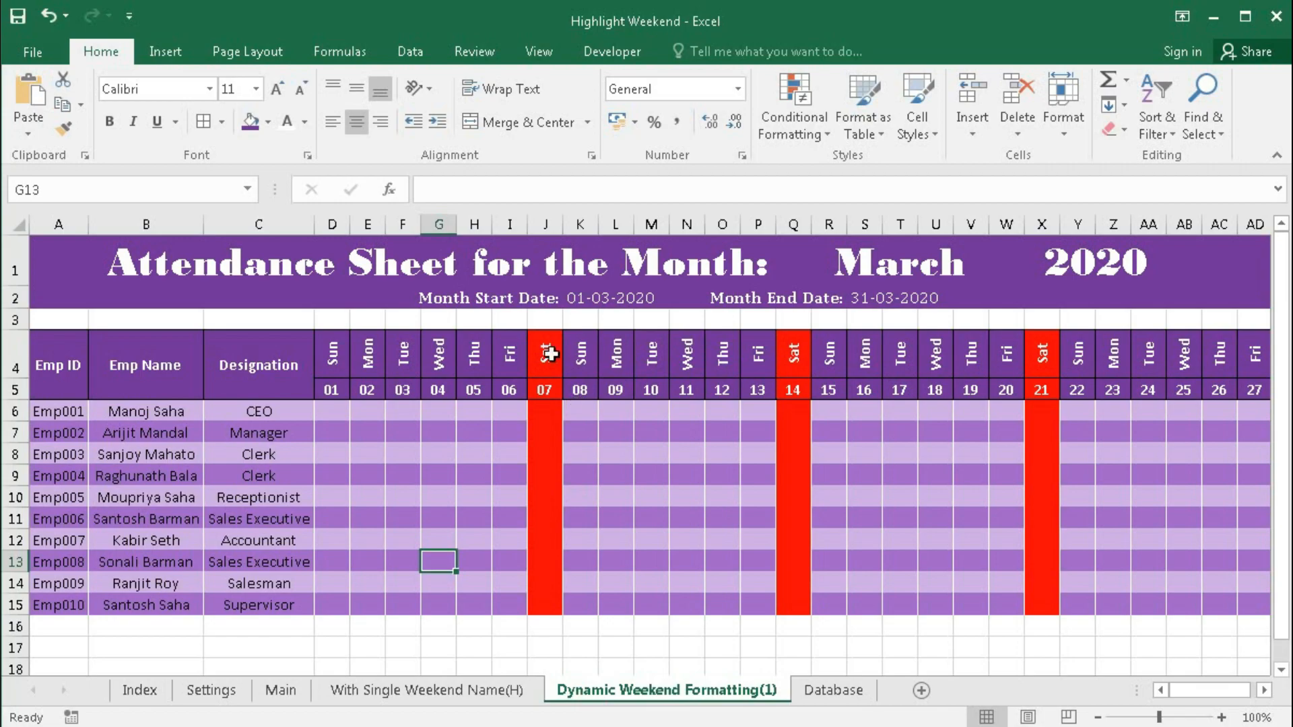